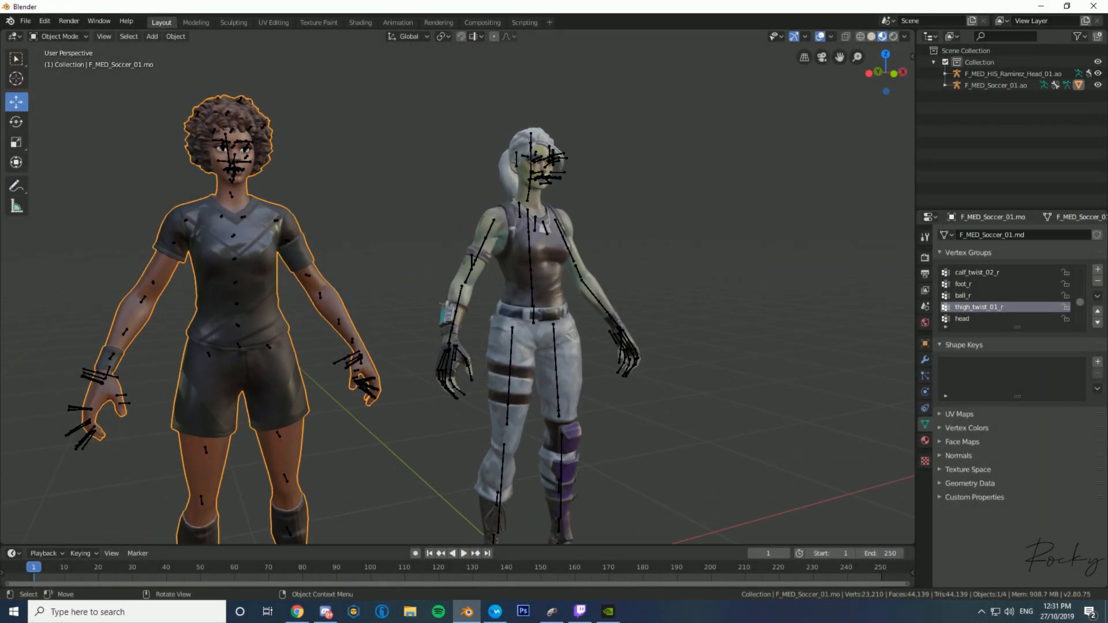
Abort a stray move of the soccer character and centre it in the viewport.
key(g)
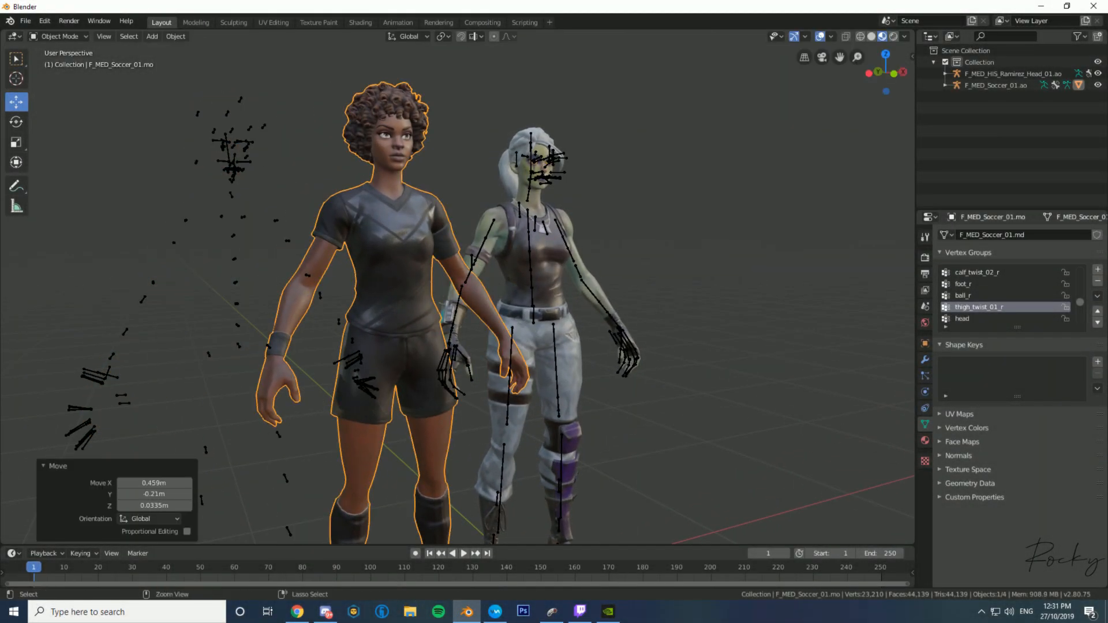
key(ctrl+z)
drag(839, 56, 1038, 61)
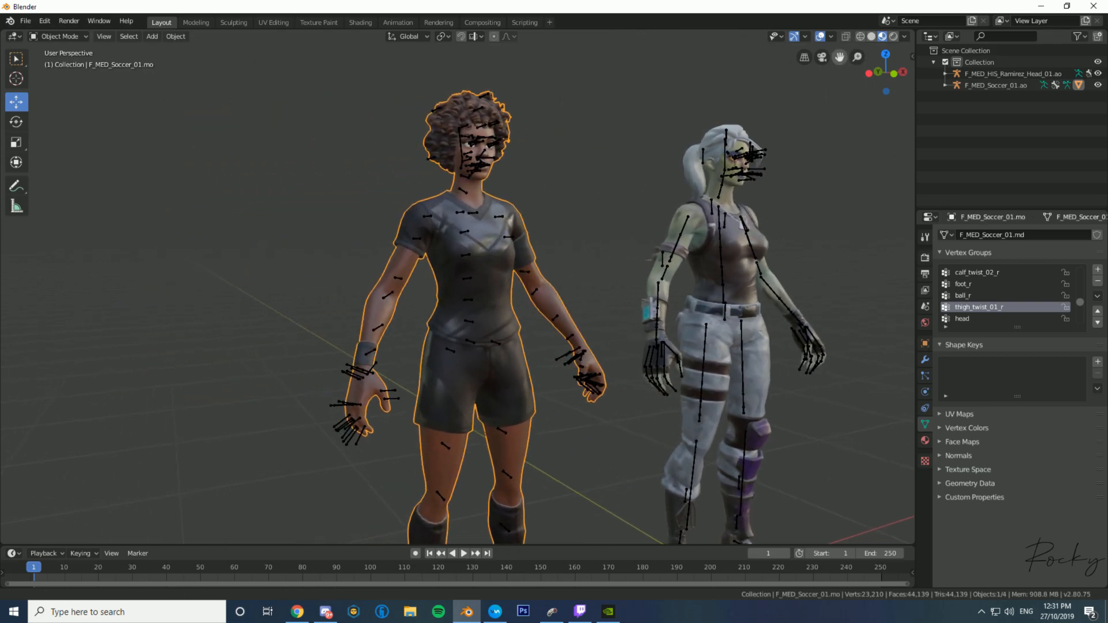
In Edit Mode, deselect everything and select the connected jersey piece from a chest vertex.
key(Tab)
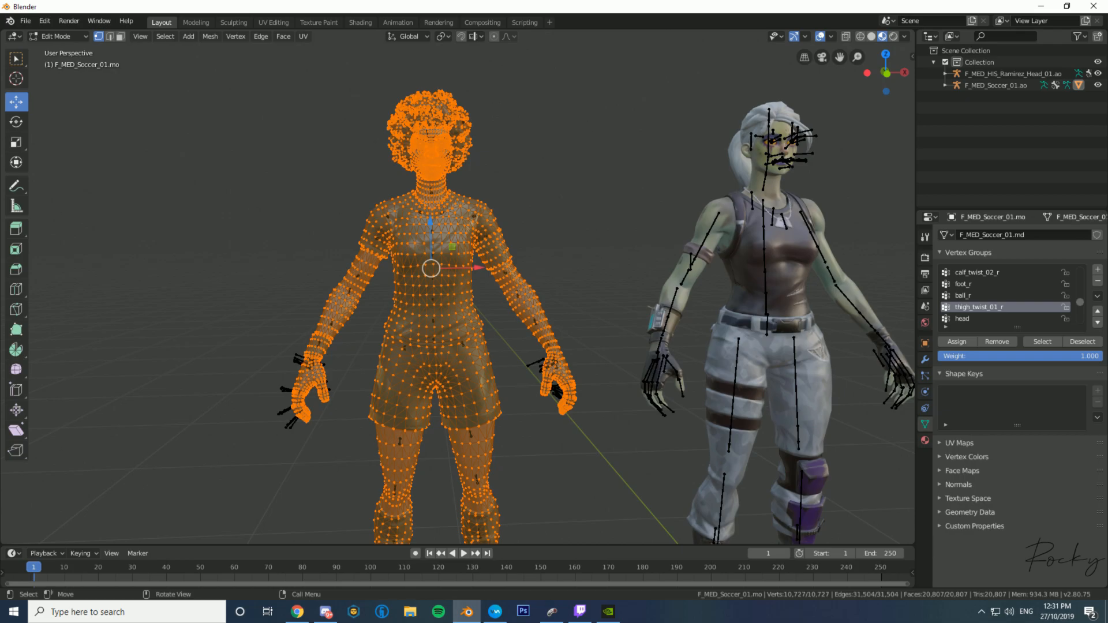
click(56, 37)
scroll(395, 286, up, 3)
scroll(457, 285, down, 1)
key(alt+a)
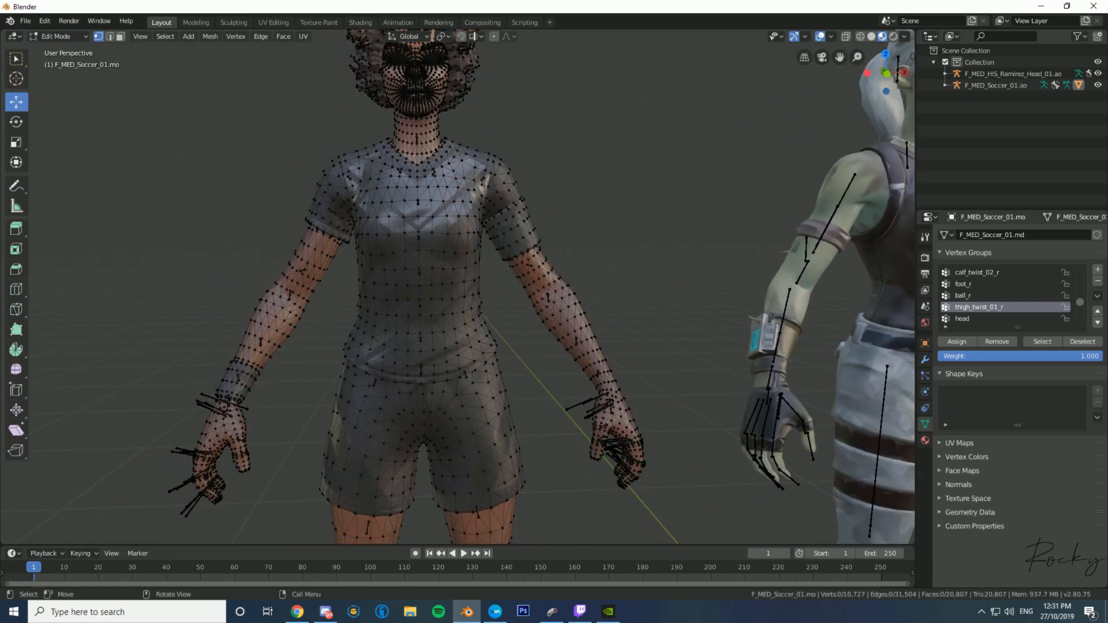
click(57, 36)
click(57, 63)
click(453, 269)
key(l)
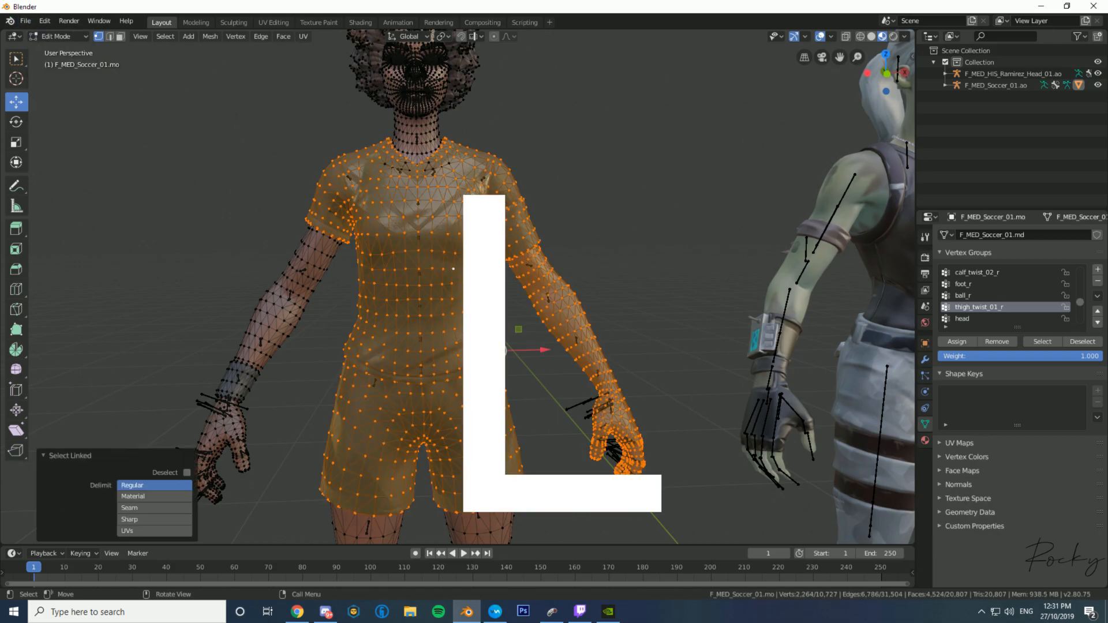
mouse_move(520, 347)
middle_down()
mouse_move(451, 329)
mouse_move(520, 329)
middle_up()
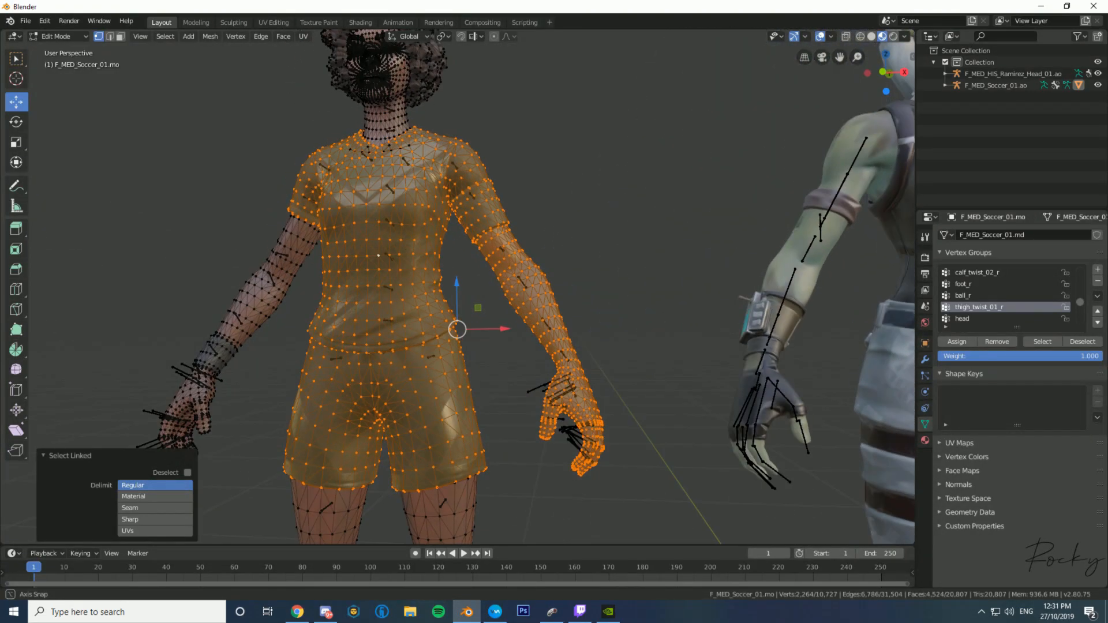
scroll(459, 329, up, 1)
scroll(459, 330, up, 2)
scroll(458, 329, up, 1)
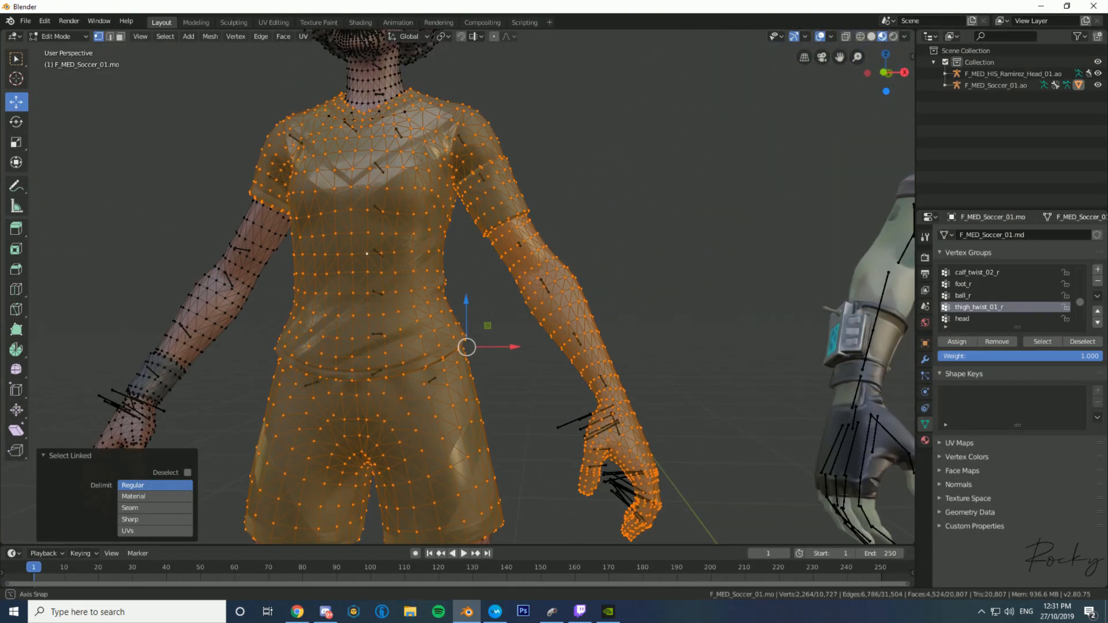
middle_drag(468, 346, 520, 364)
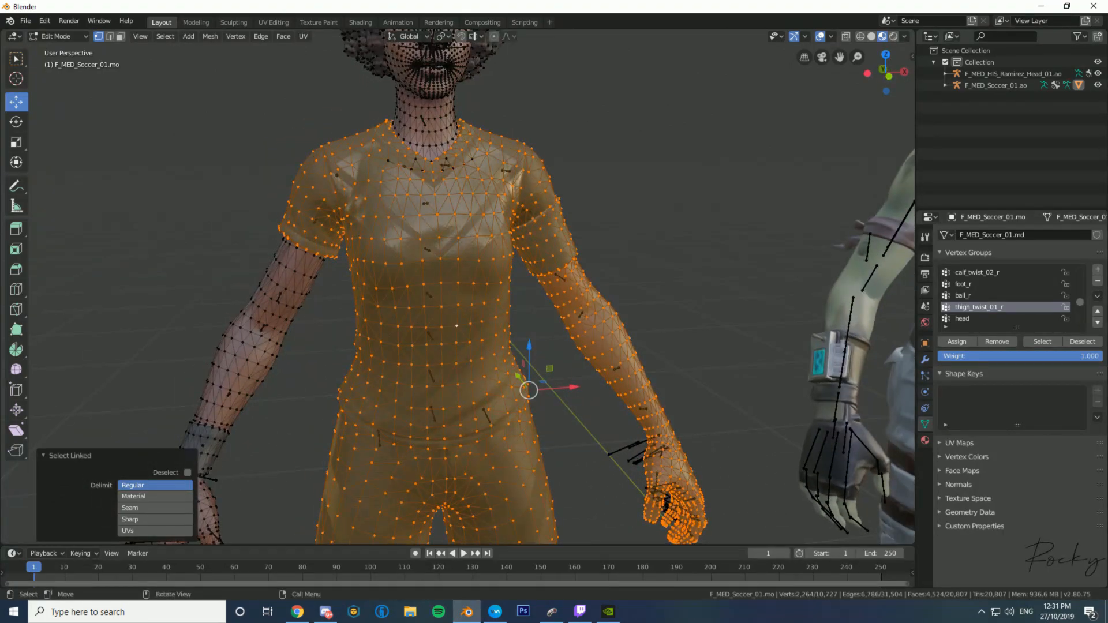
scroll(399, 314, down, 5)
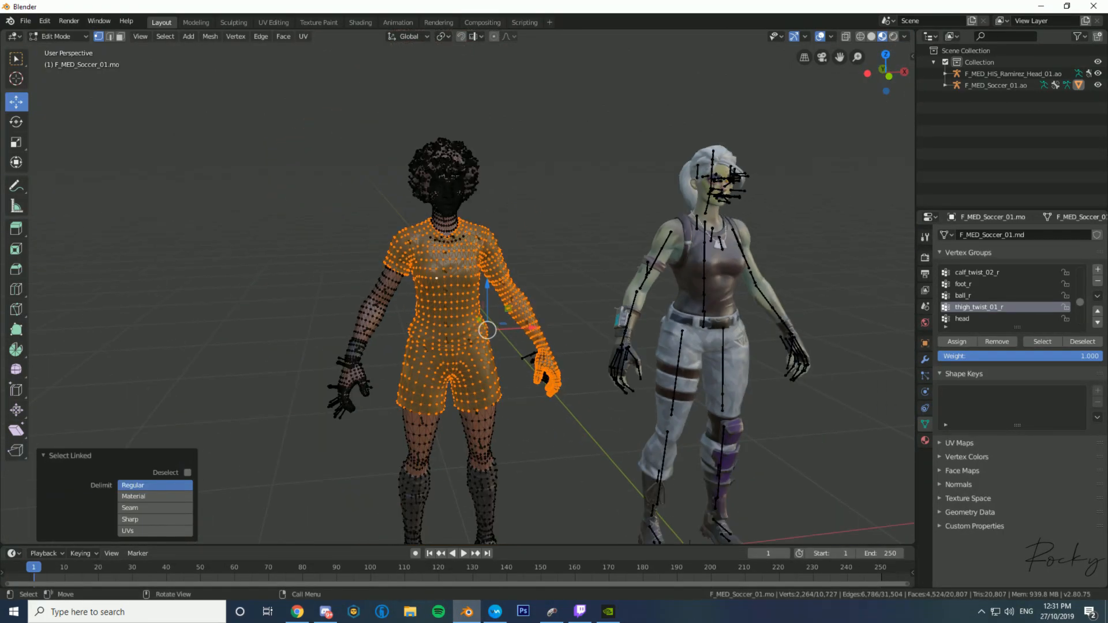
Attempt to separate the jersey, then reselect its connected piece from a single vertex.
key(p)
click(390, 301)
middle_drag(390, 300, 485, 312)
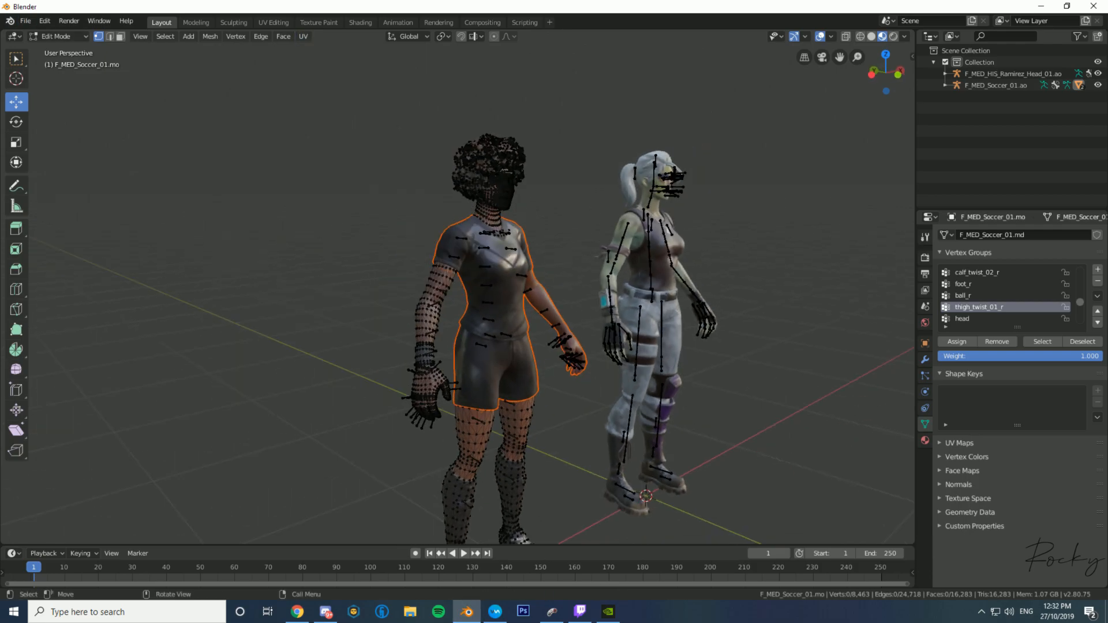
key(Tab)
key(Tab)
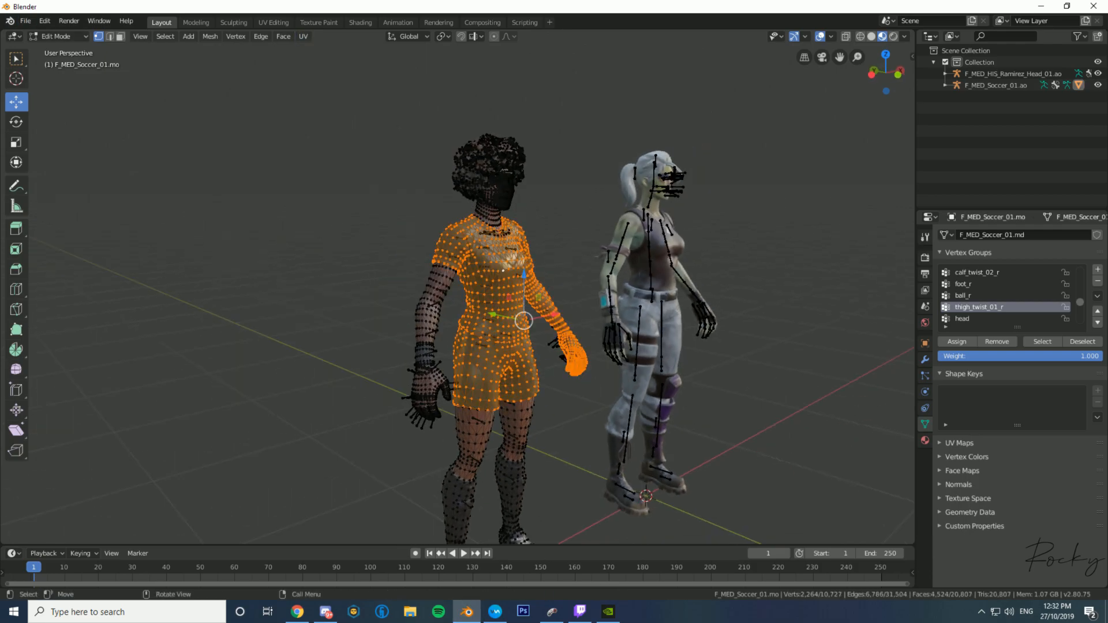
click(502, 271)
middle_drag(502, 270, 519, 272)
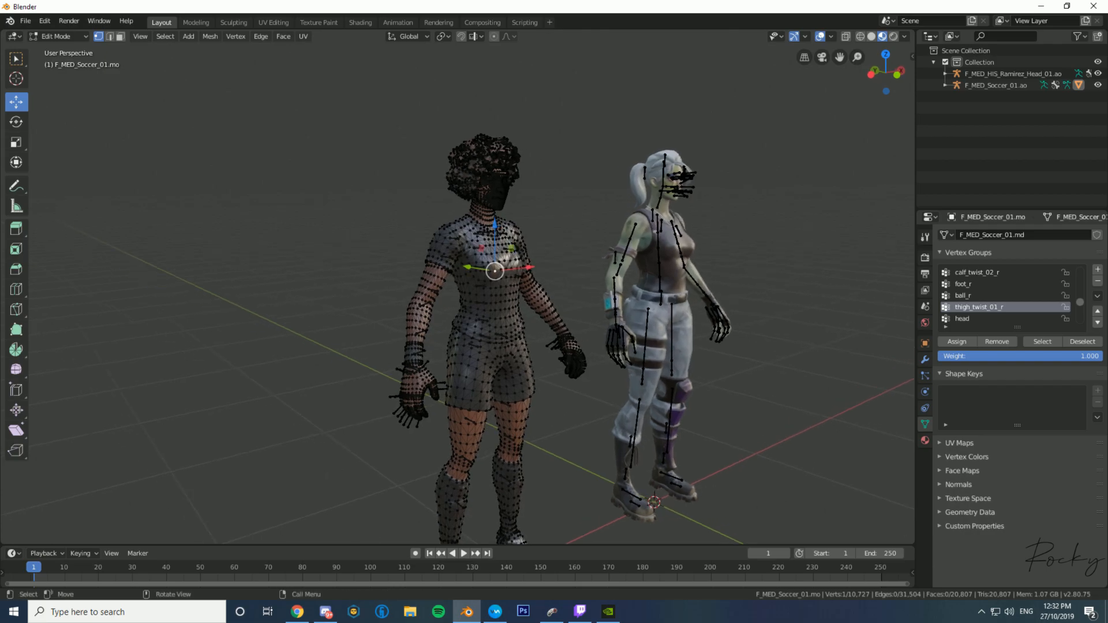
key(ctrl+l)
Separate the jersey selection into its own object and move it aside along Y.
key(p)
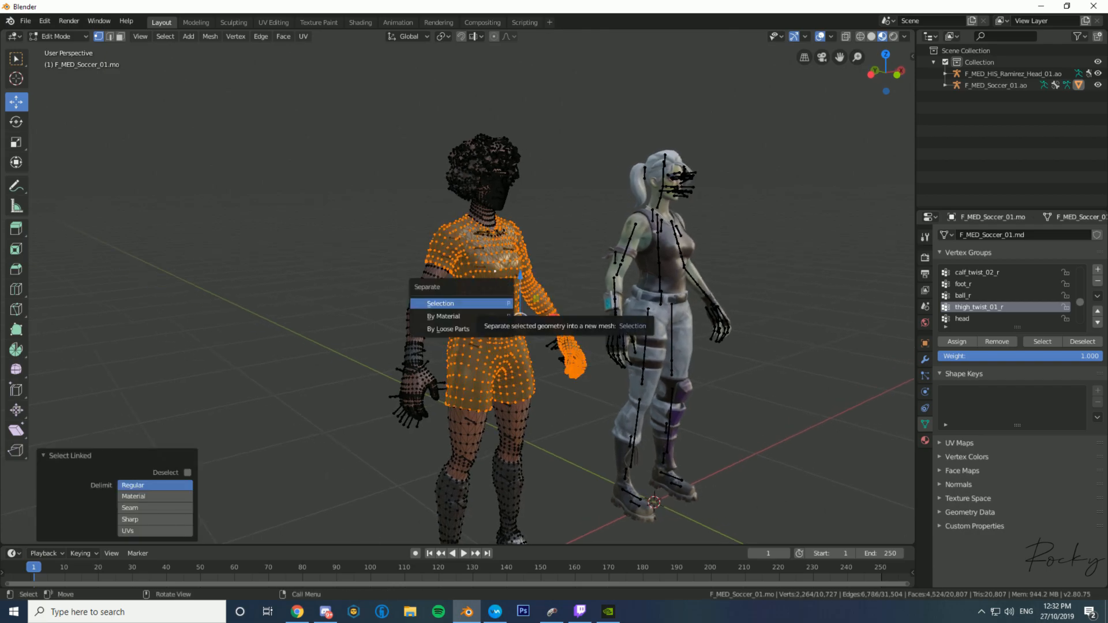
click(437, 301)
mouse_move(519, 271)
middle_down()
mouse_move(485, 274)
mouse_move(520, 243)
middle_up()
click(60, 36)
click(510, 312)
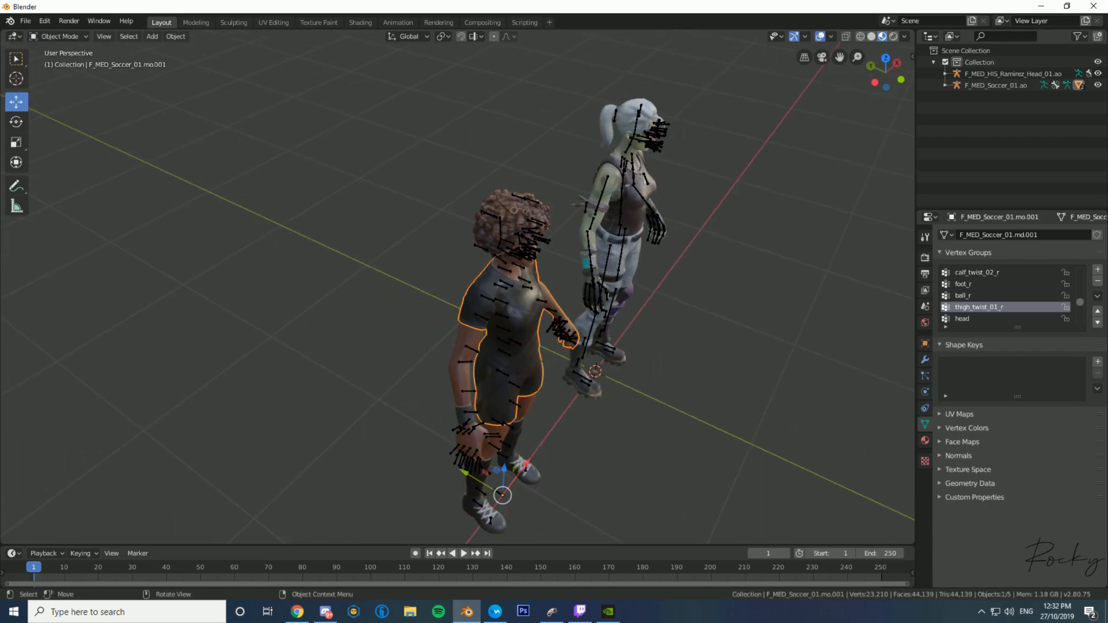
drag(466, 472, 728, 563)
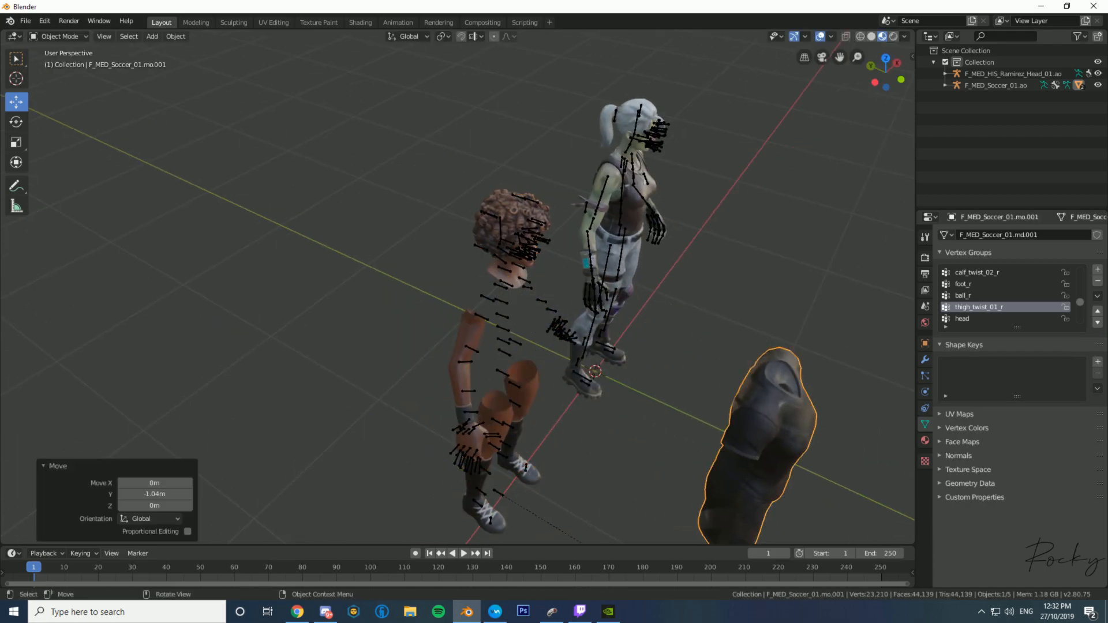
Hide the soccer character's body mesh and armature in the outliner.
click(507, 373)
mouse_move(507, 372)
middle_down()
mouse_move(555, 329)
mouse_move(528, 324)
middle_up()
click(946, 84)
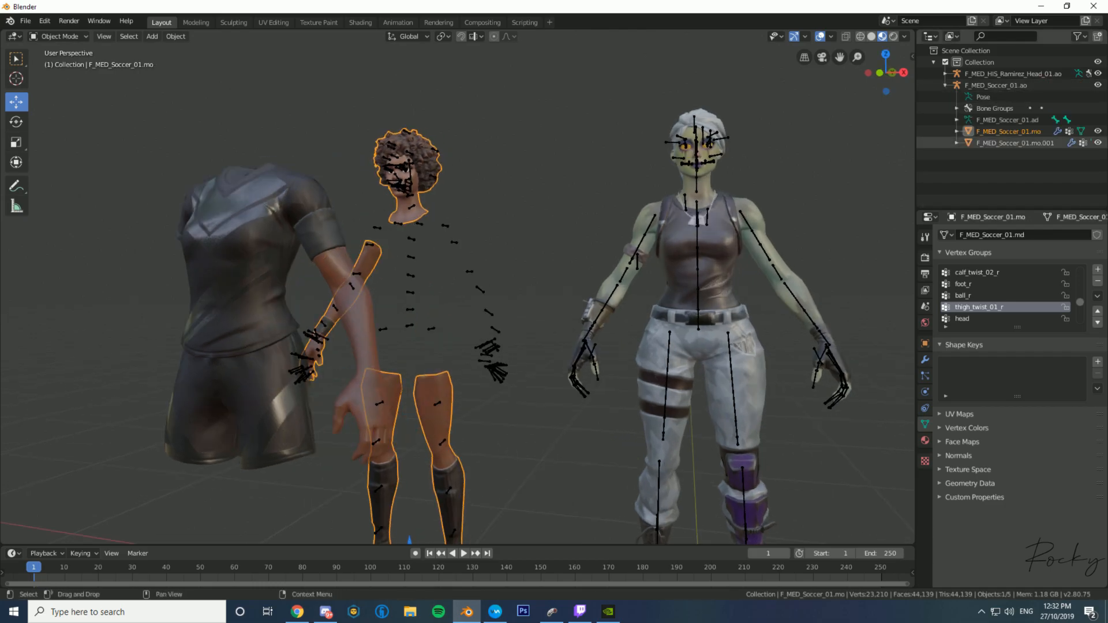
click(1098, 131)
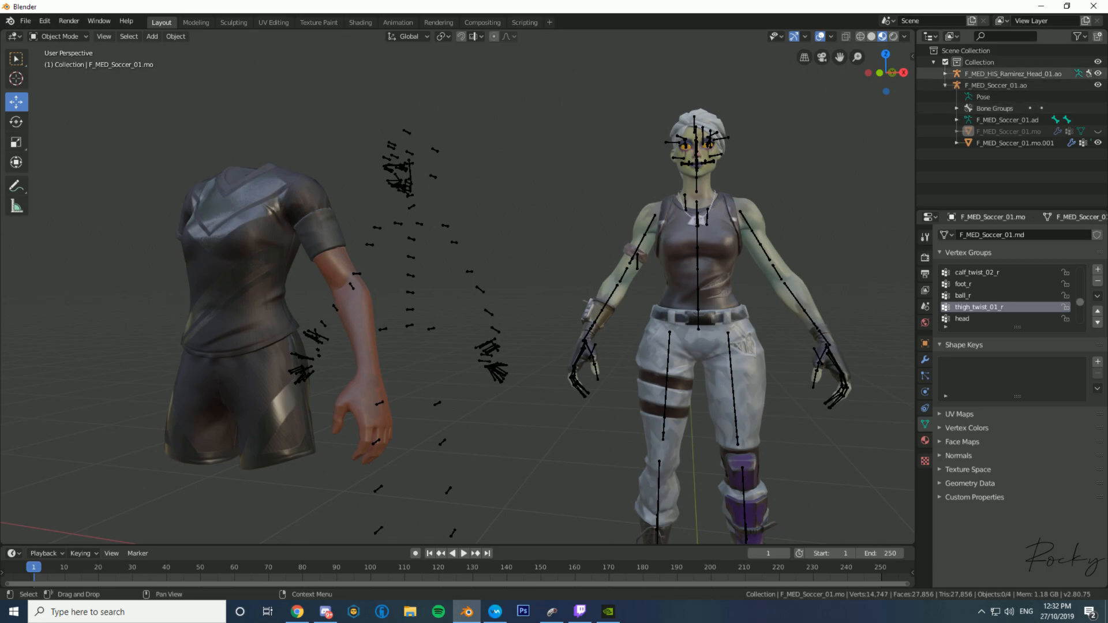
click(1098, 85)
click(945, 86)
scroll(485, 294, down, 4)
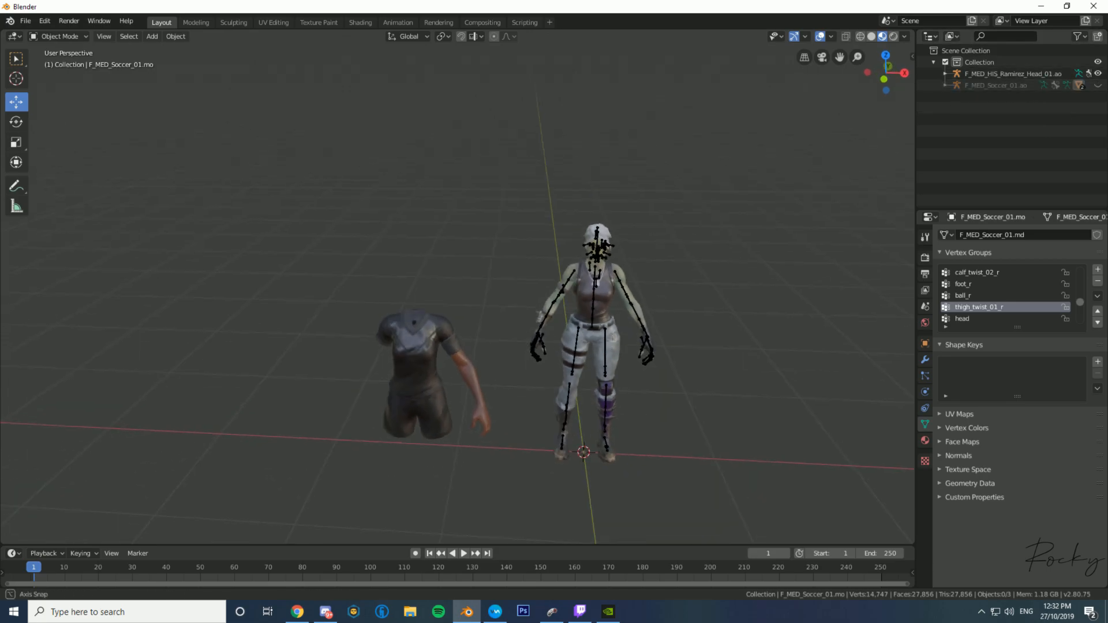
Enter Edit Mode on the separated jersey mesh with all vertices deselected.
click(419, 381)
mouse_move(484, 295)
middle_down()
mouse_move(520, 259)
mouse_move(555, 278)
middle_up()
key(Tab)
scroll(458, 295, up, 2)
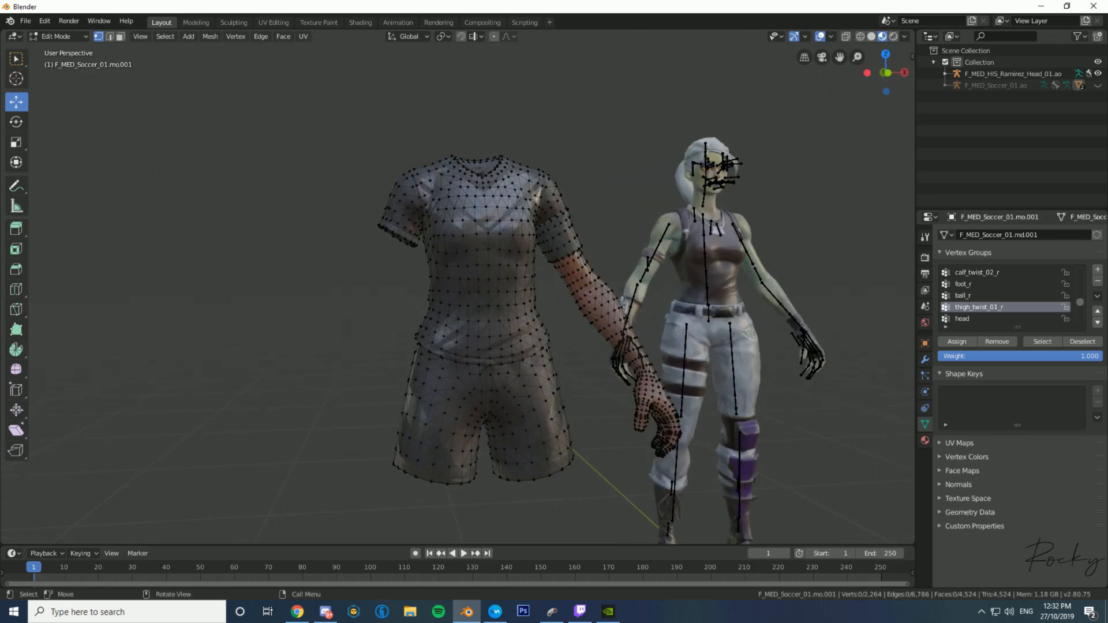
middle_drag(520, 346, 571, 329)
click(542, 342)
key(a)
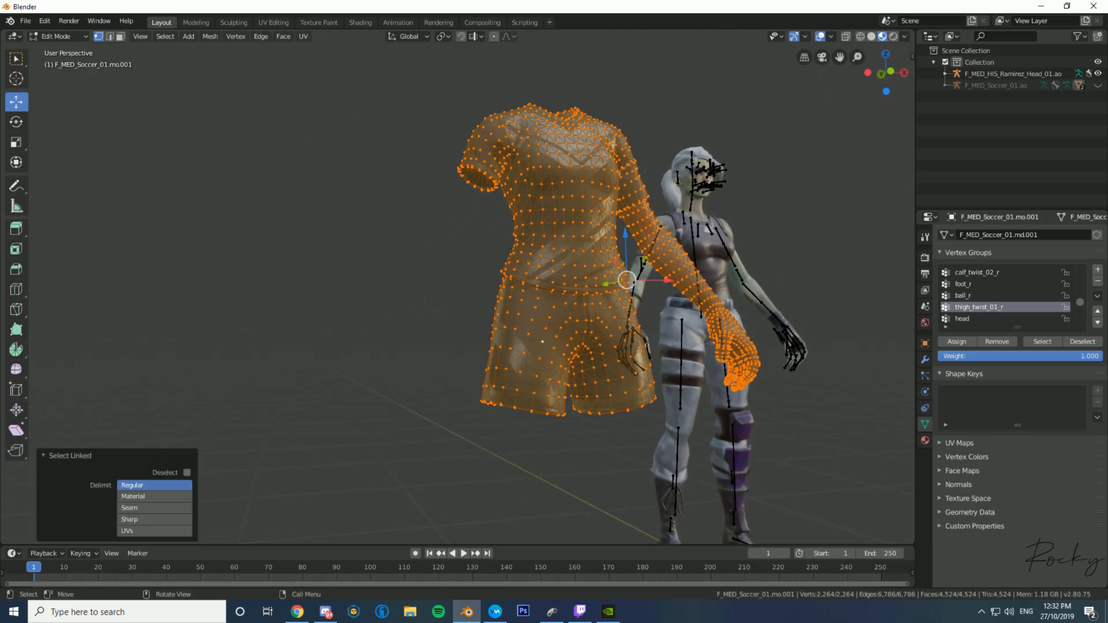
key(alt+a)
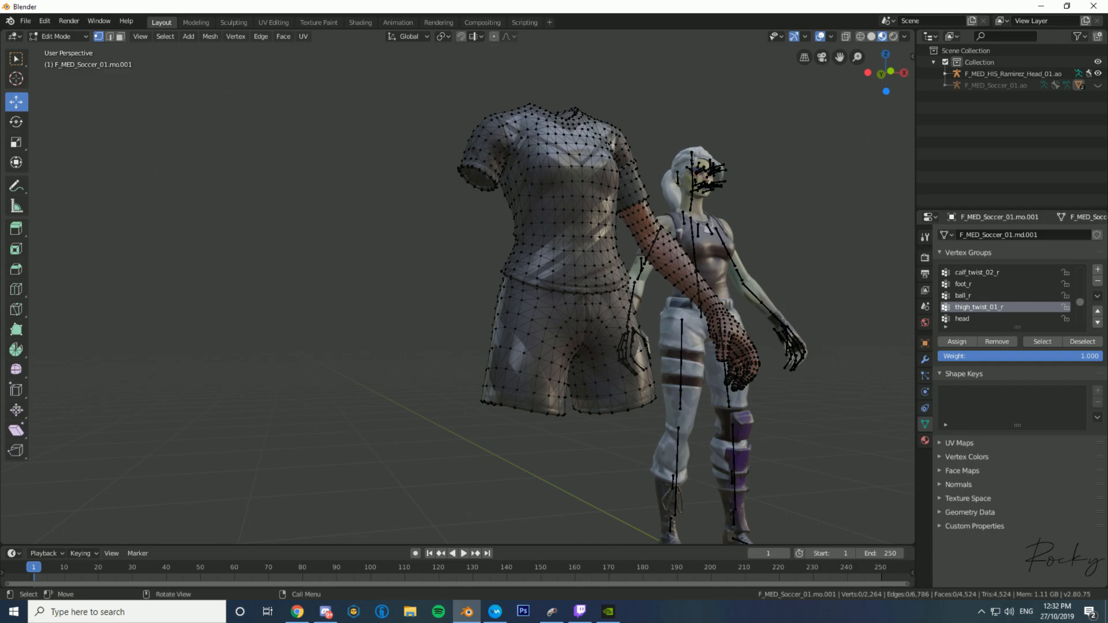
Box-select most of the shorts vertices in several passes.
key(w)
key(b)
mouse_move(402, 279)
mouse_down()
mouse_move(517, 437)
mouse_move(511, 453)
mouse_up()
middle_drag(520, 347, 572, 347)
key(b)
mouse_move(394, 329)
mouse_down()
mouse_move(590, 406)
mouse_move(554, 467)
mouse_up()
drag(400, 308, 564, 401)
Add the thigh_twist_01 leg vertex groups' vertices to complete the shorts selection.
click(924, 358)
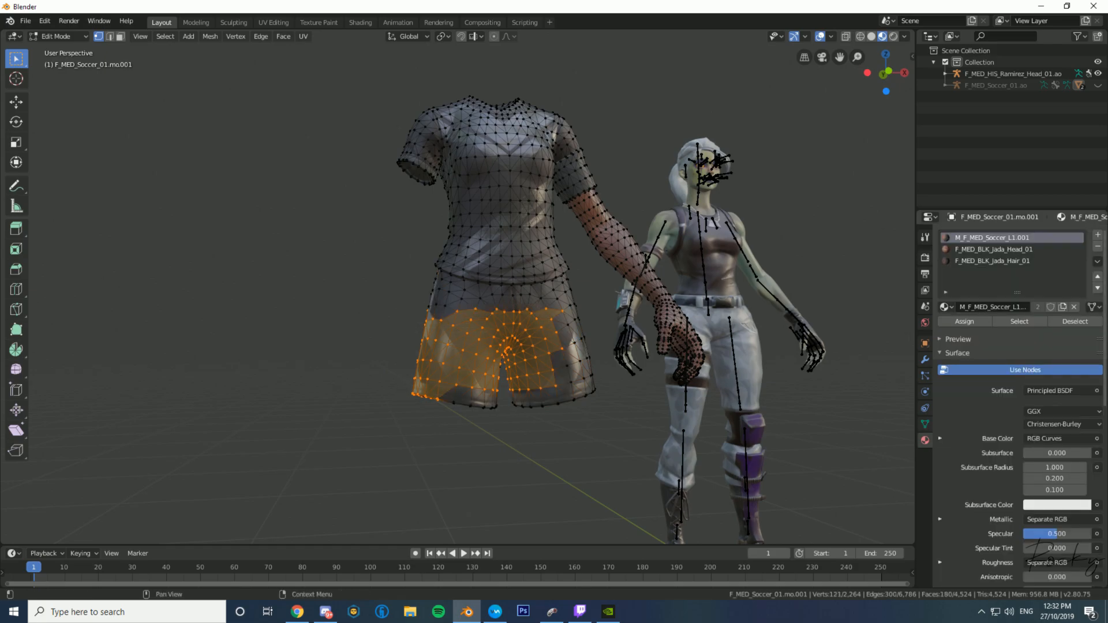
click(924, 424)
scroll(1004, 296, up, 2)
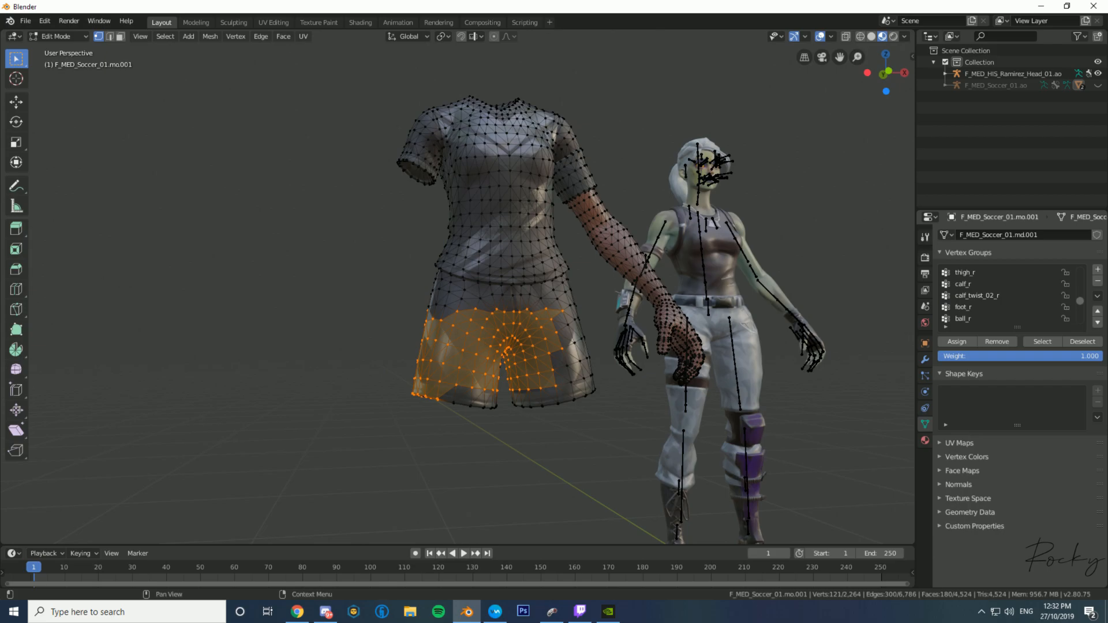
click(979, 295)
scroll(1004, 295, down, 4)
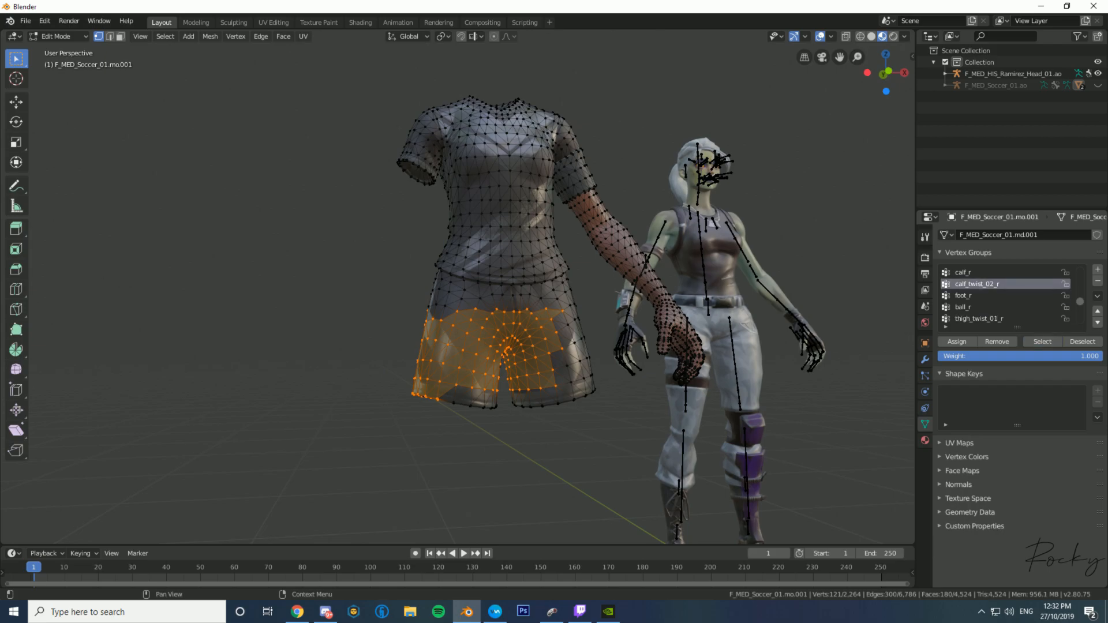
click(979, 273)
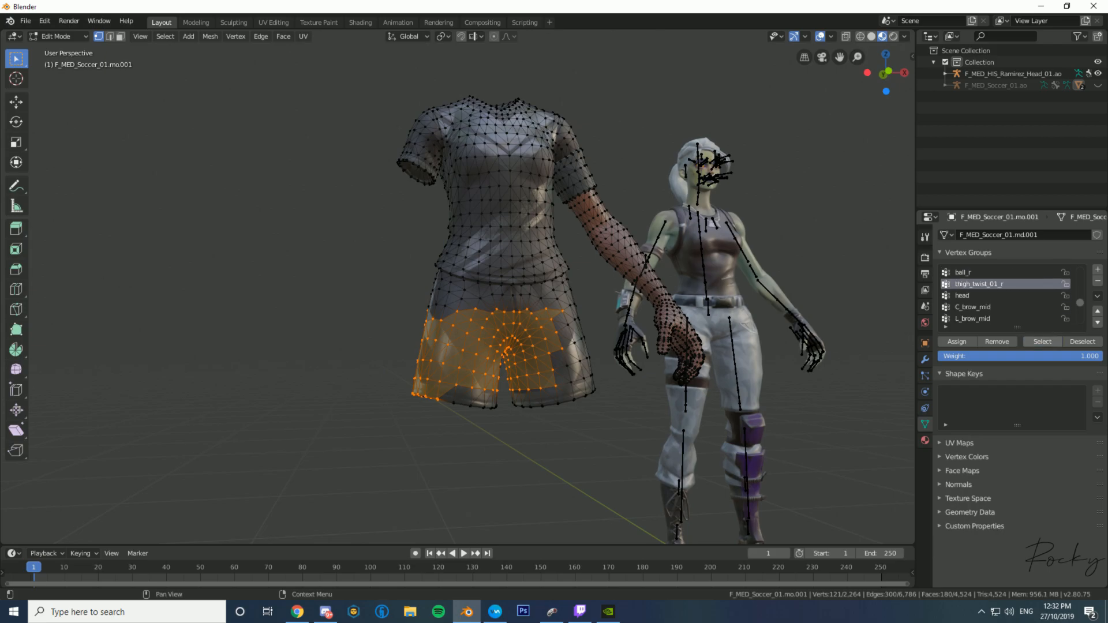
click(1042, 341)
middle_drag(606, 346, 363, 347)
scroll(1004, 296, down, 3)
scroll(1005, 296, down, 2)
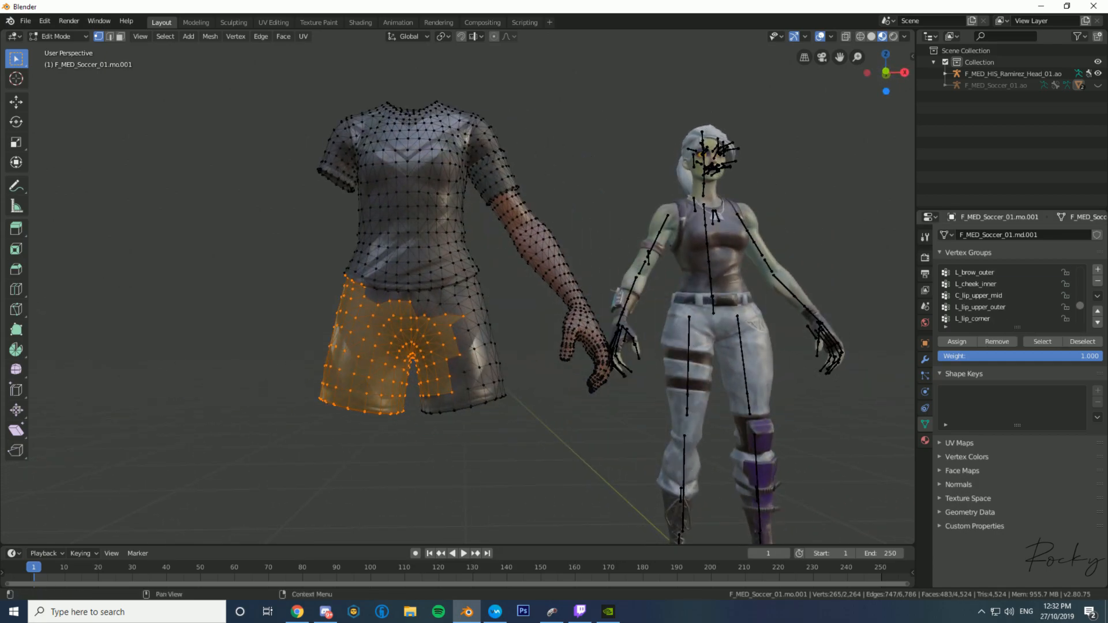
scroll(1004, 295, up, 2)
scroll(1004, 295, up, 1)
scroll(1005, 295, up, 1)
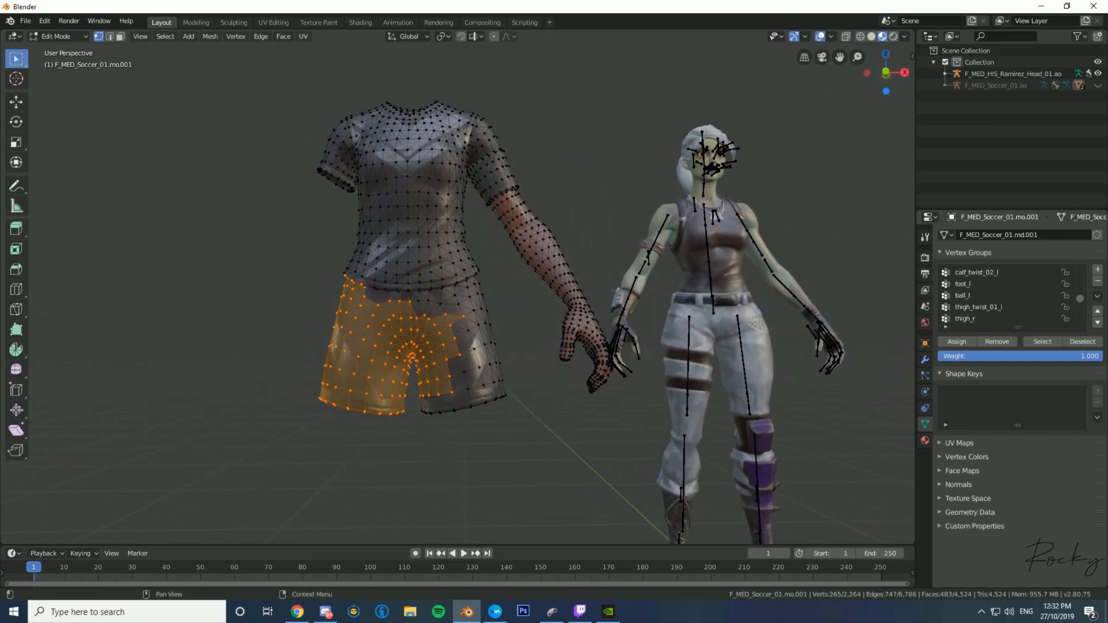
click(1042, 342)
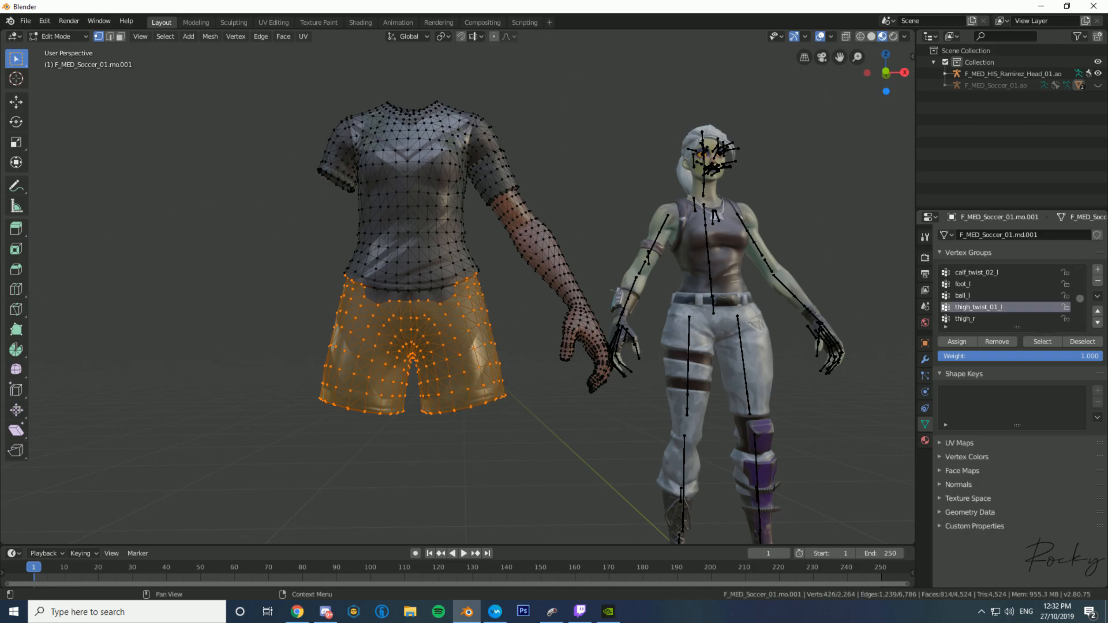
click(979, 273)
middle_drag(459, 303, 692, 303)
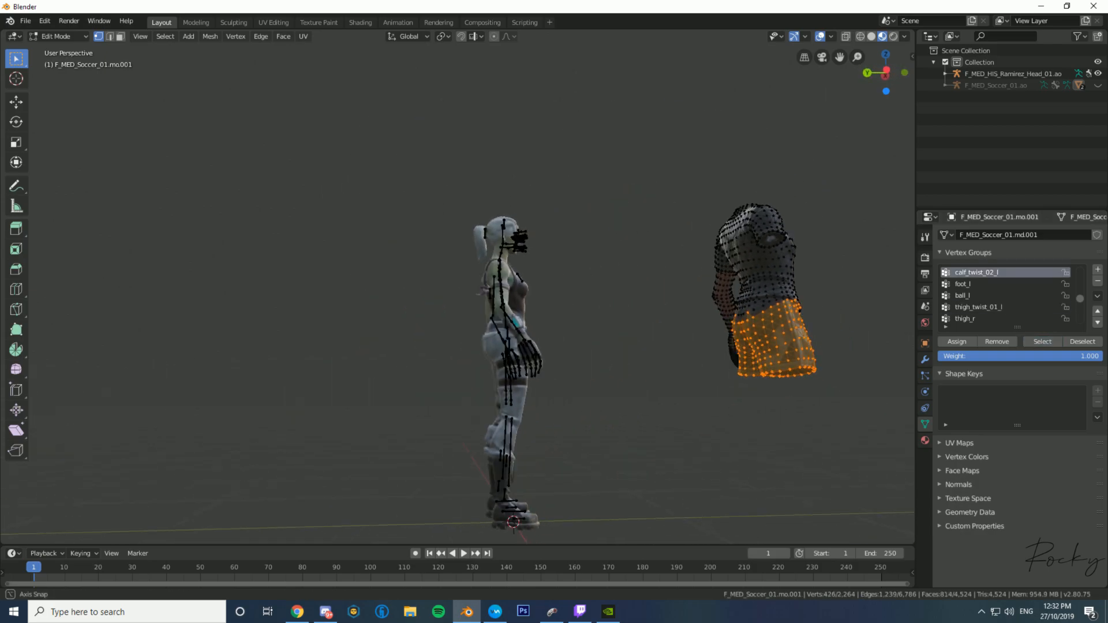
scroll(459, 303, up, 3)
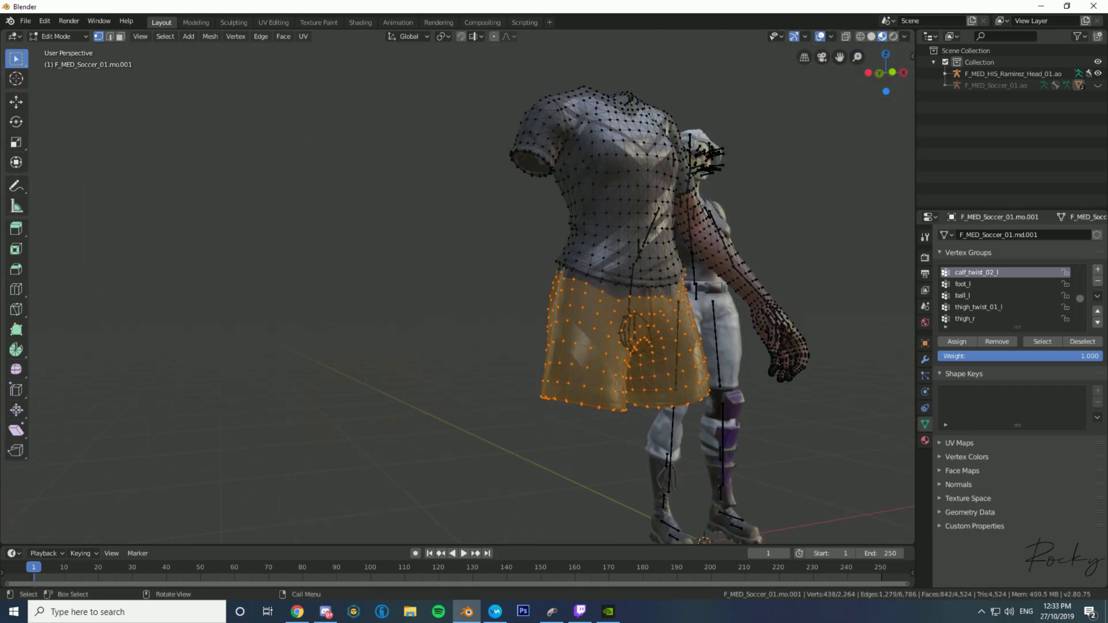
Fix stray waistband vertices so the selection covers exactly the shorts.
middle_drag(459, 303, 519, 303)
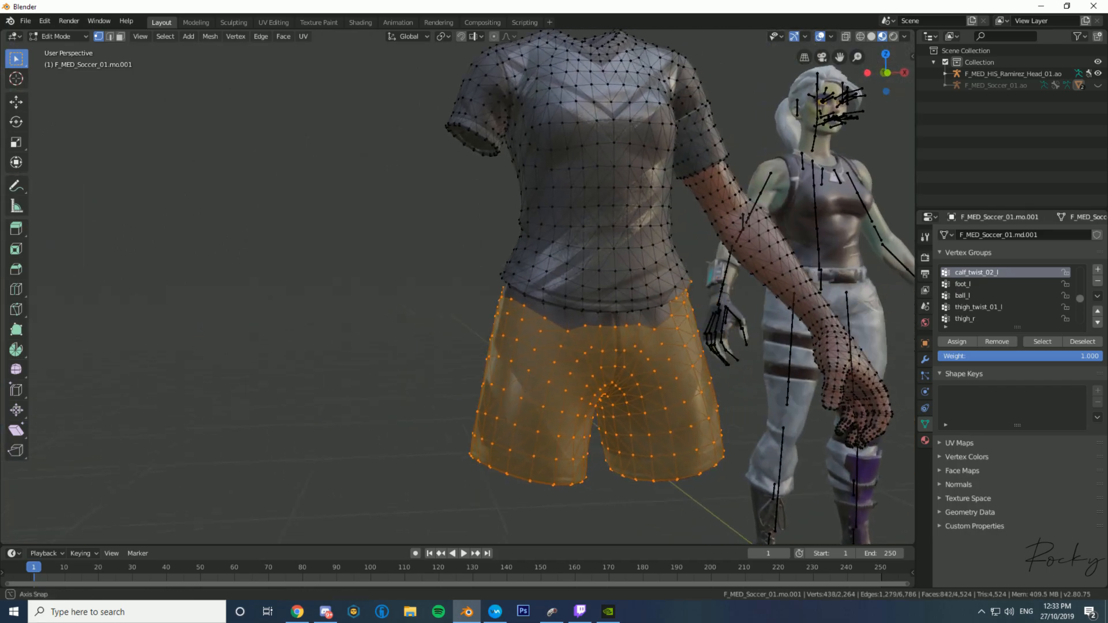
scroll(460, 303, up, 3)
shift+click(450, 294)
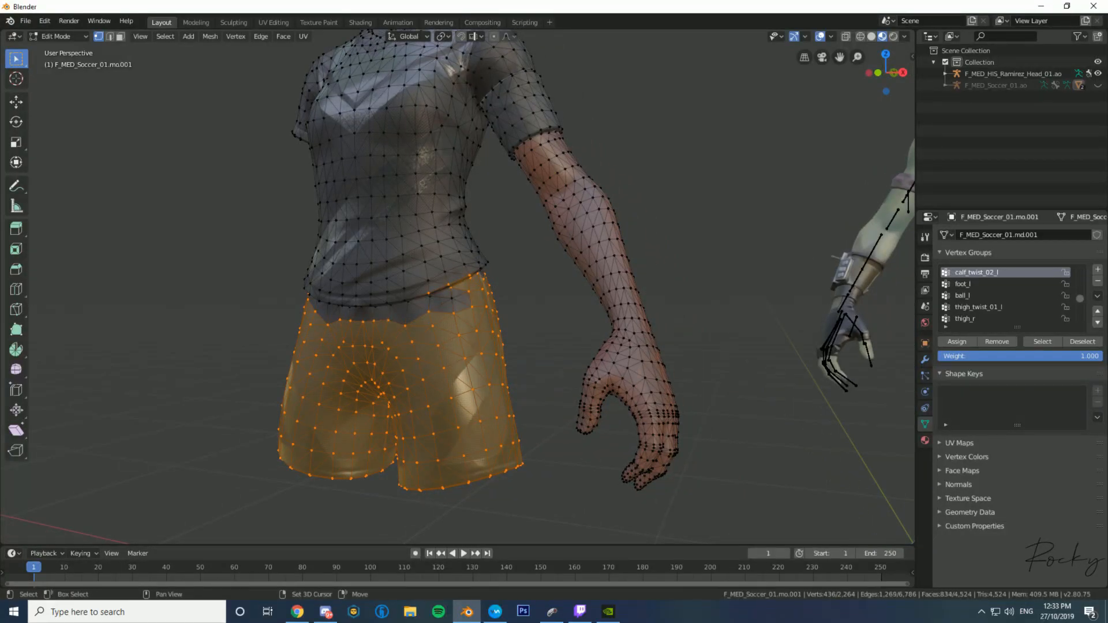
shift+click(451, 298)
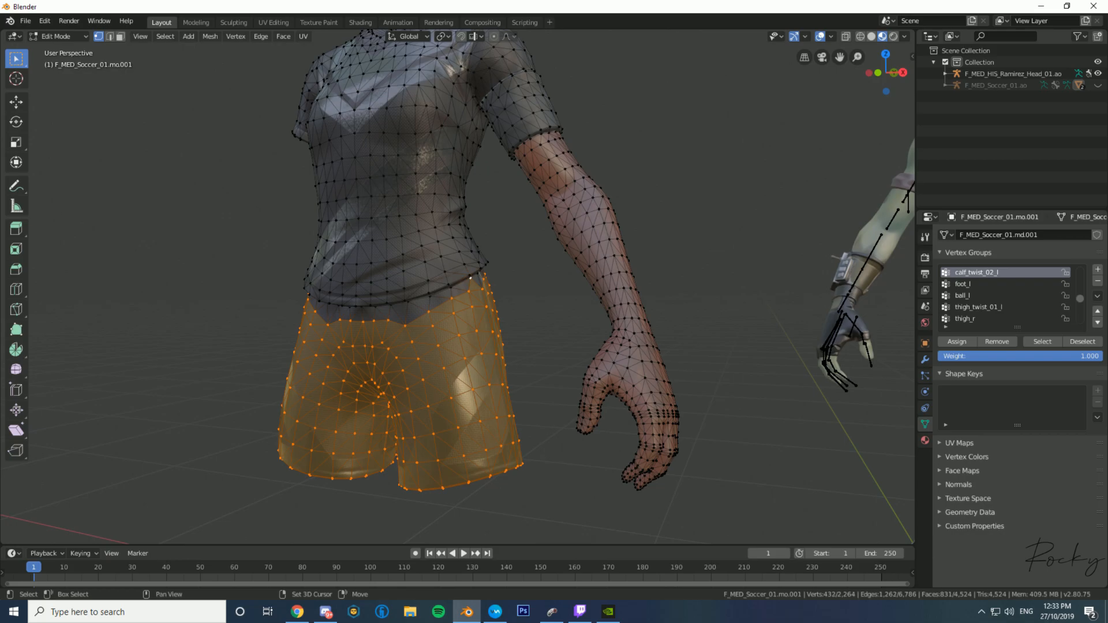
shift+click(472, 279)
mouse_move(472, 279)
middle_down()
mouse_move(730, 299)
mouse_move(706, 291)
middle_up()
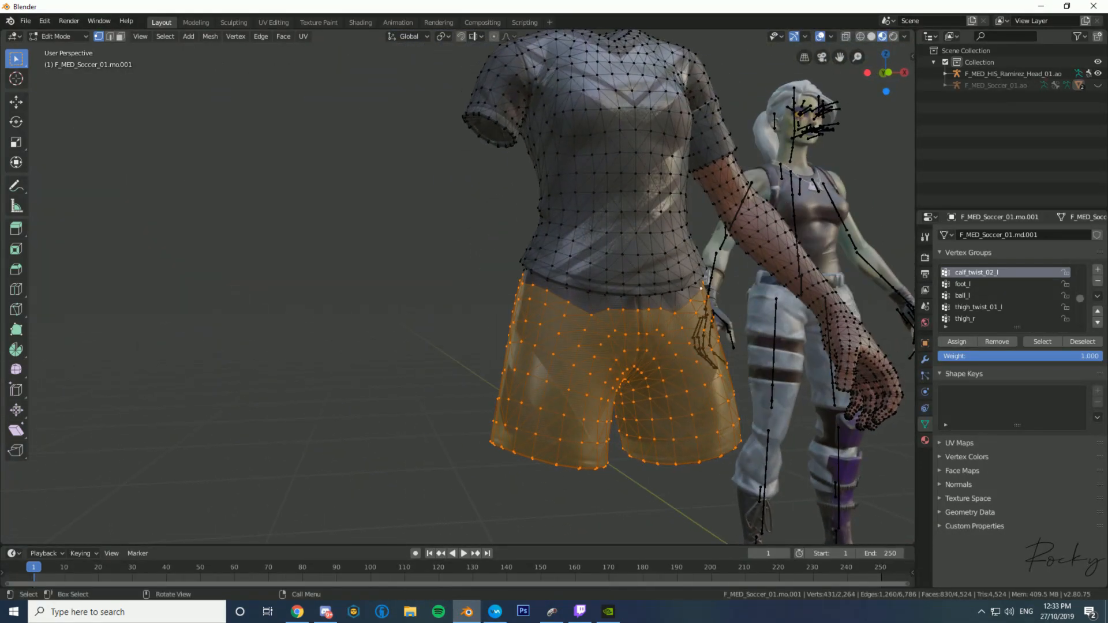
Delete the selected shorts vertices, leaving the shirt and arm.
right_click(537, 307)
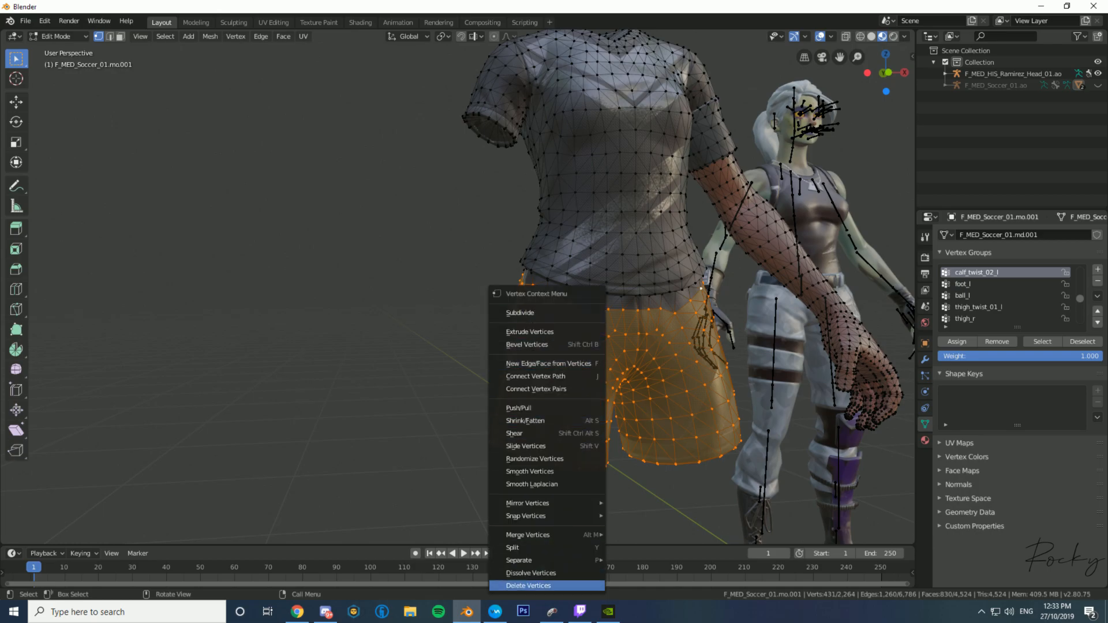
click(533, 586)
mouse_move(555, 485)
middle_down()
mouse_move(797, 528)
mouse_move(761, 524)
middle_up()
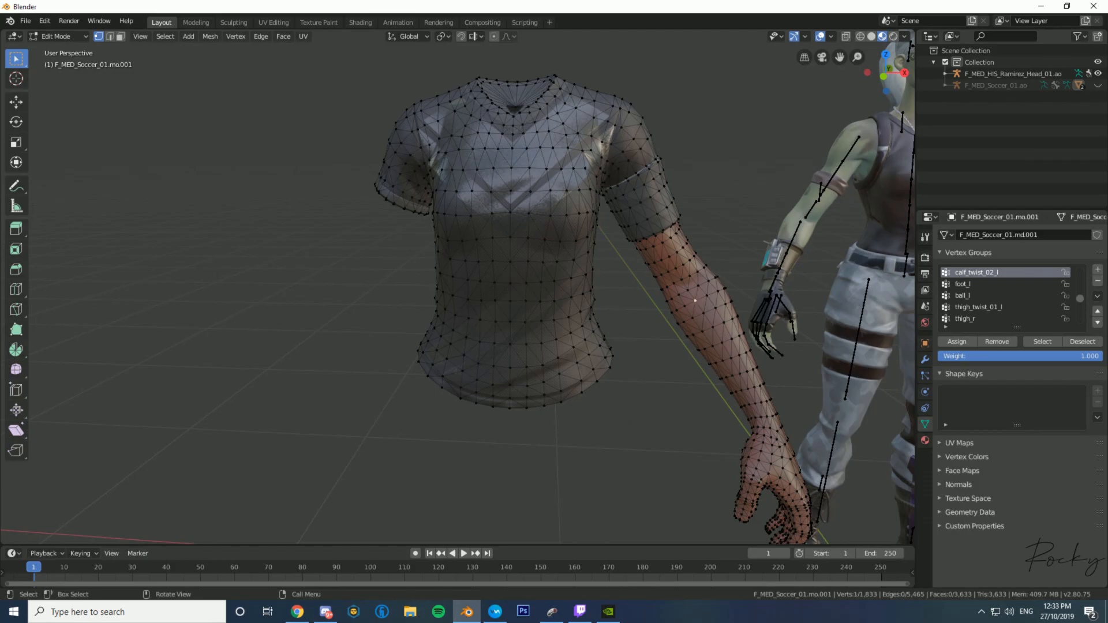
scroll(1004, 295, down, 3)
scroll(1004, 294, down, 3)
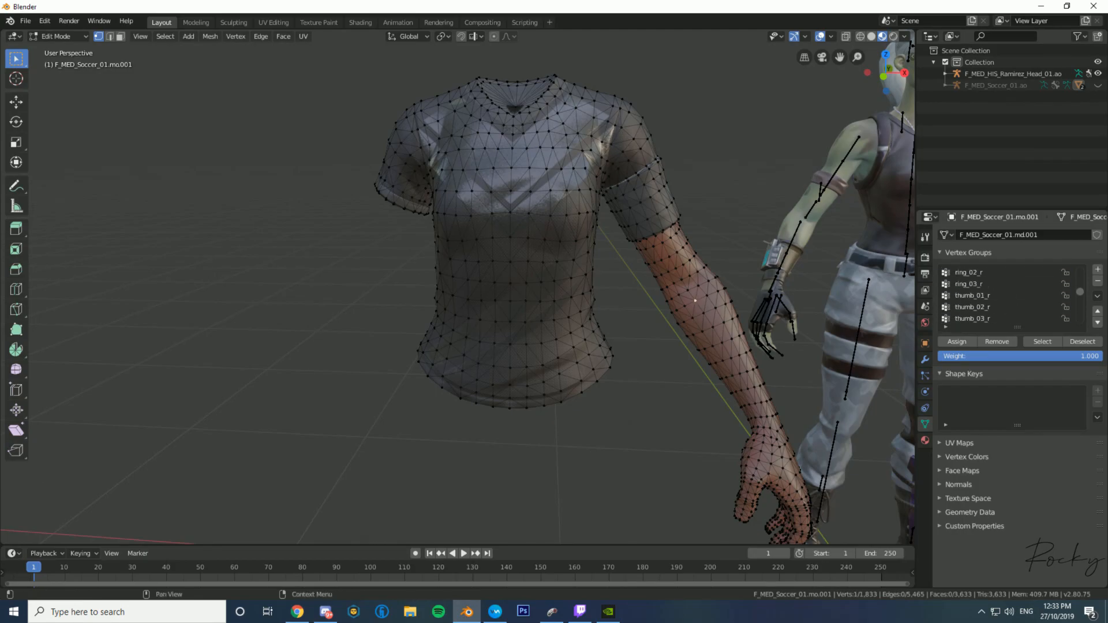
scroll(1004, 295, down, 2)
Browse the arm vertex groups and select the lowerarm_l forearm vertices.
click(988, 284)
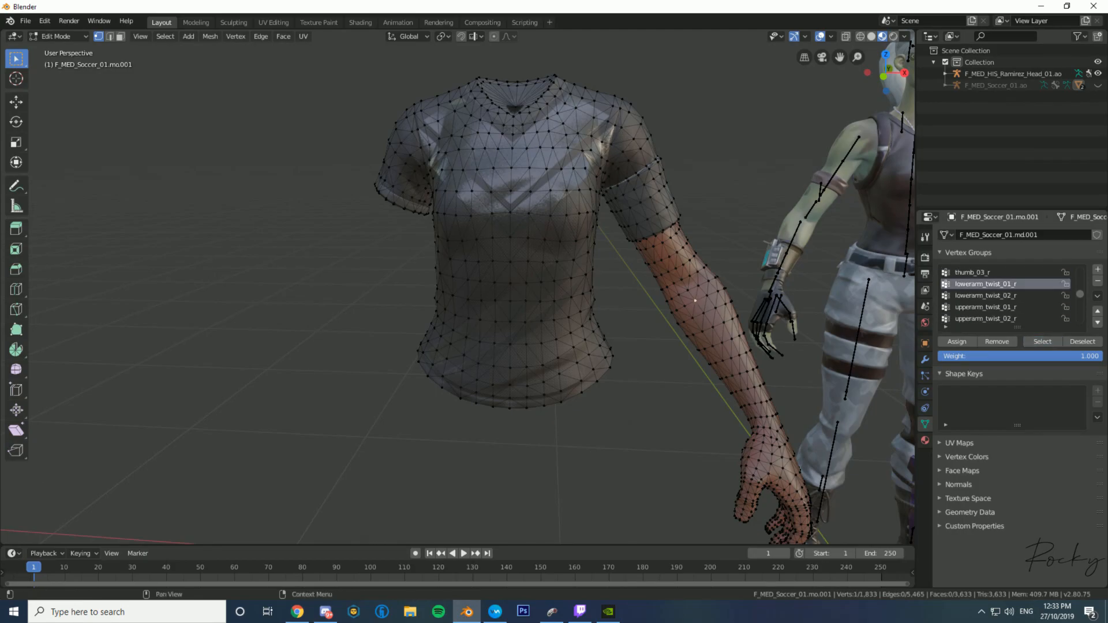
click(987, 307)
scroll(1005, 294, down, 1)
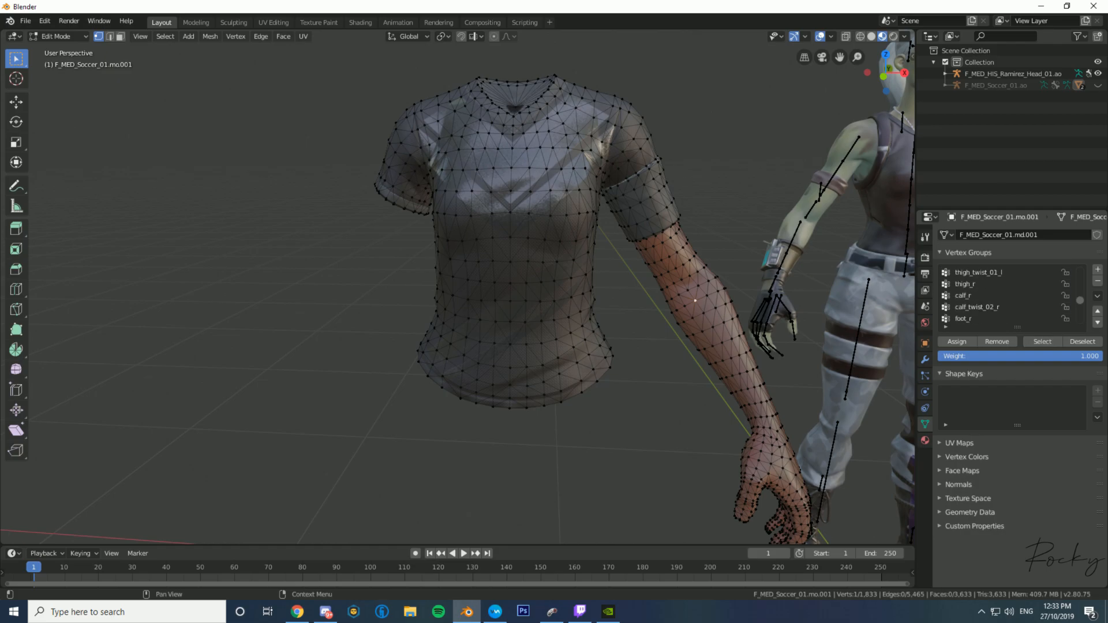
scroll(1004, 295, down, 1)
scroll(1004, 296, up, 5)
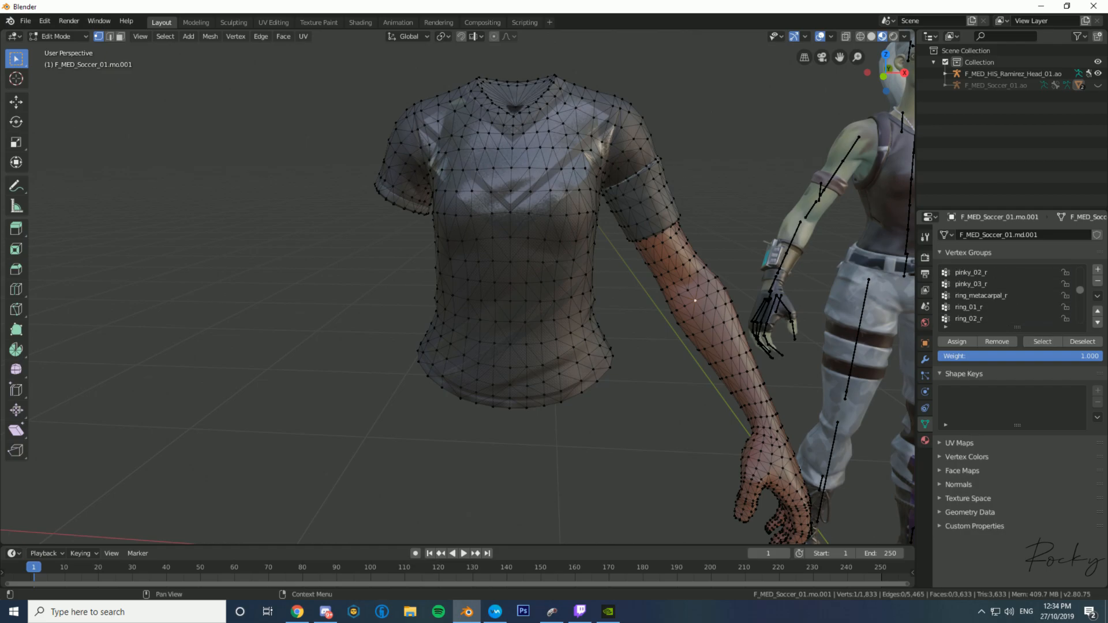
scroll(1004, 295, down, 2)
scroll(1004, 296, down, 2)
scroll(1005, 295, down, 1)
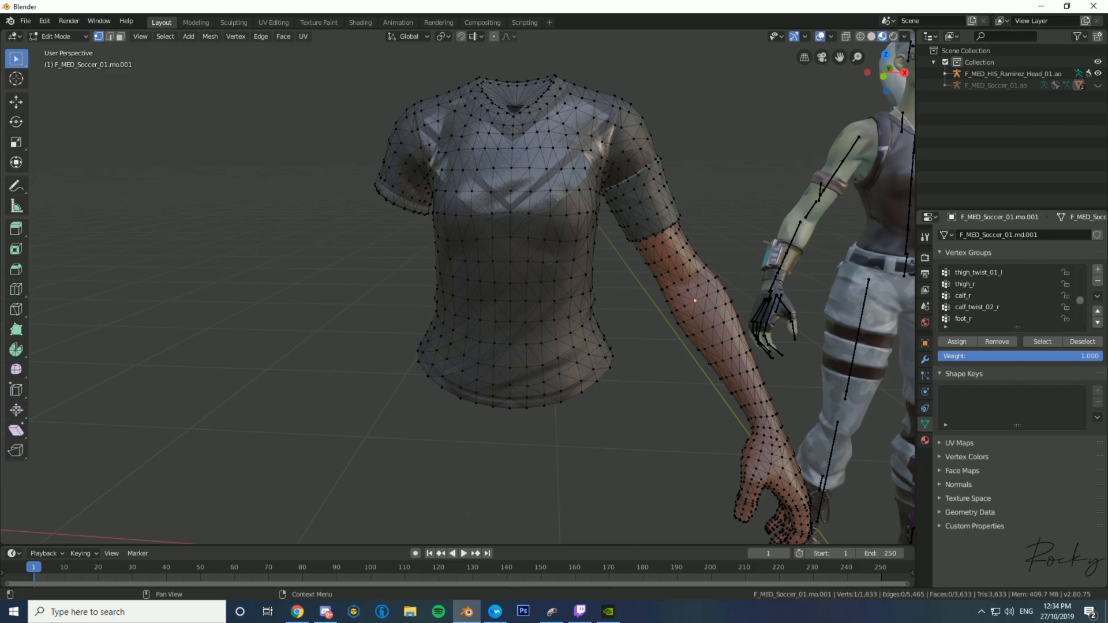
scroll(1005, 296, down, 2)
scroll(1004, 296, down, 2)
scroll(1005, 295, down, 1)
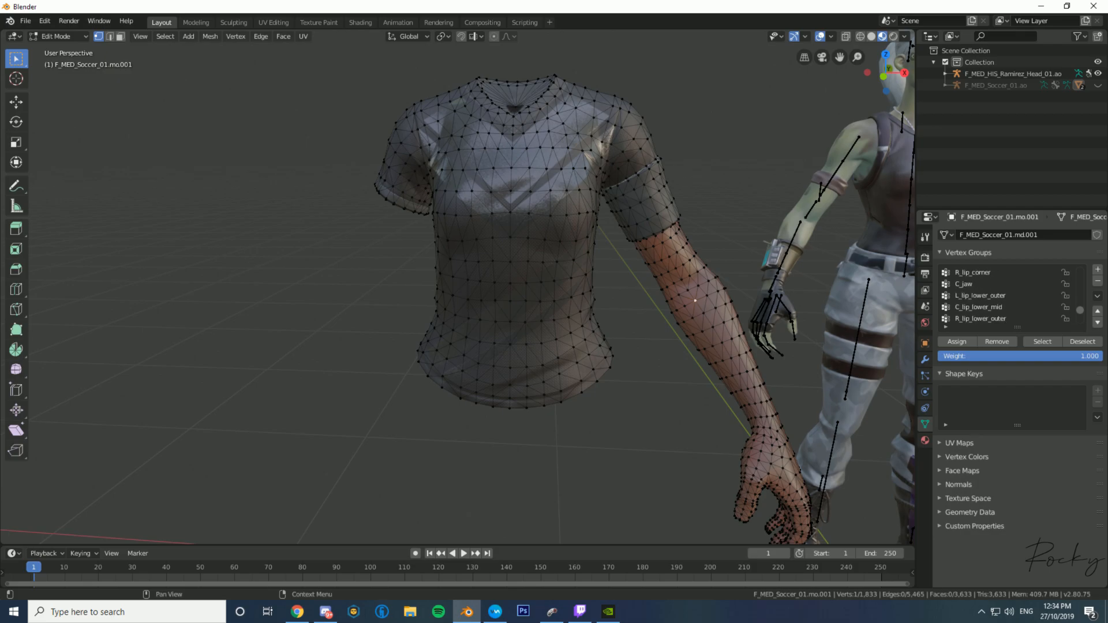
scroll(1005, 295, down, 2)
scroll(1004, 295, down, 3)
scroll(1004, 296, up, 10)
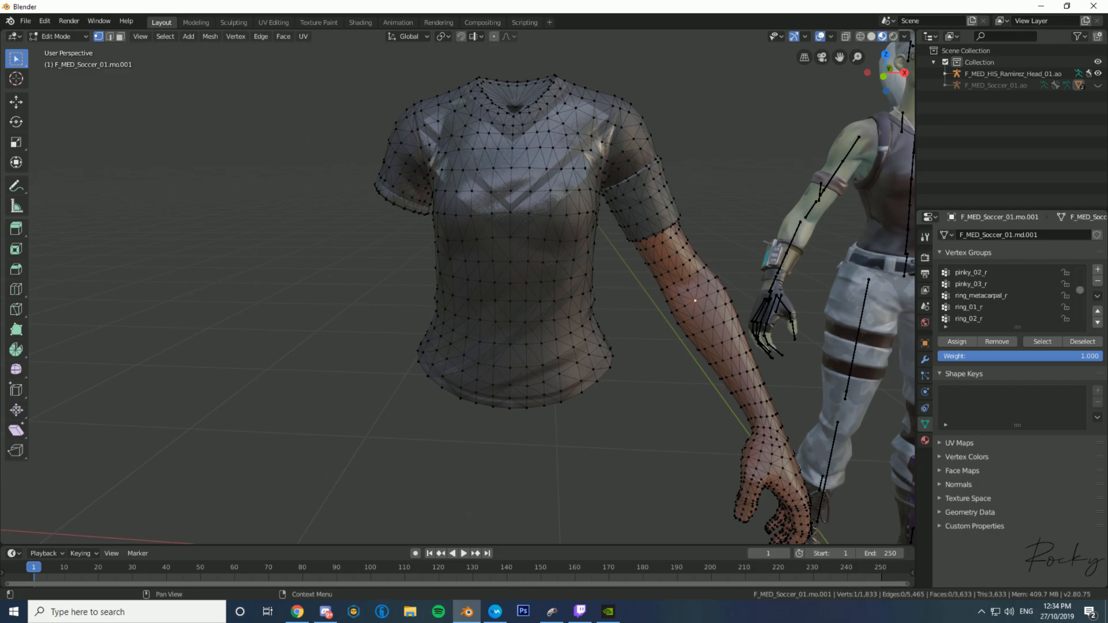
scroll(1005, 295, up, 10)
scroll(1004, 296, down, 5)
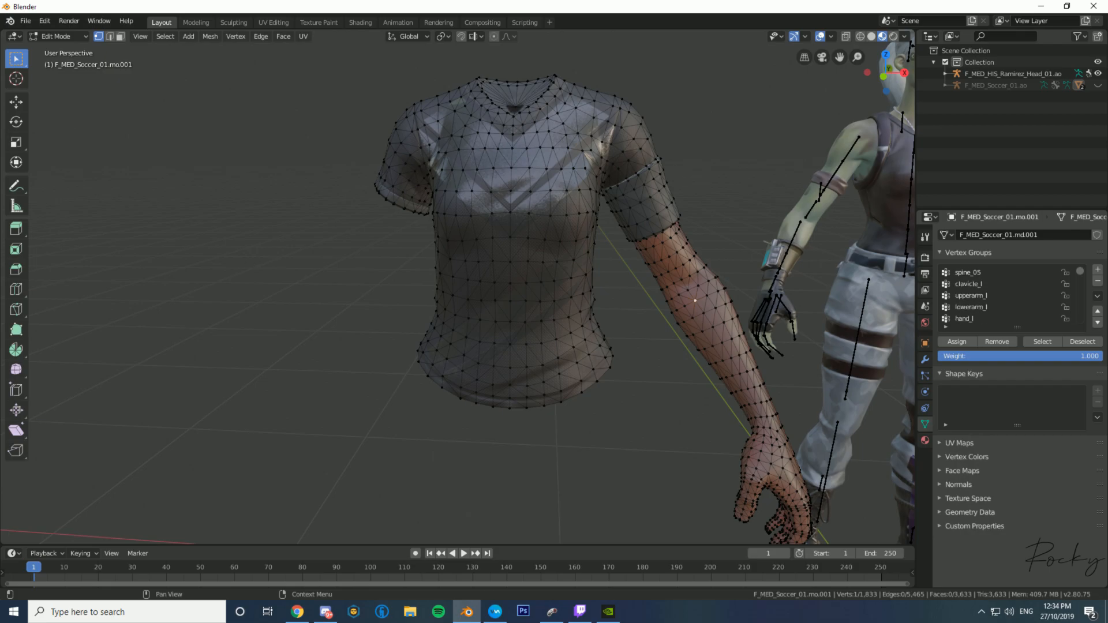
click(1004, 295)
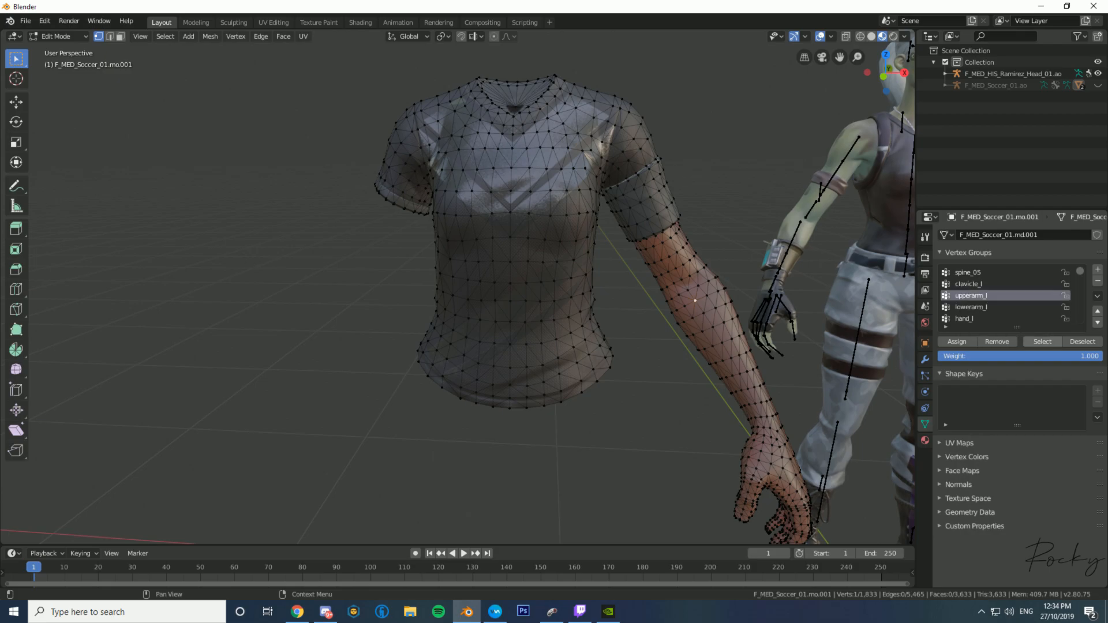
click(1042, 342)
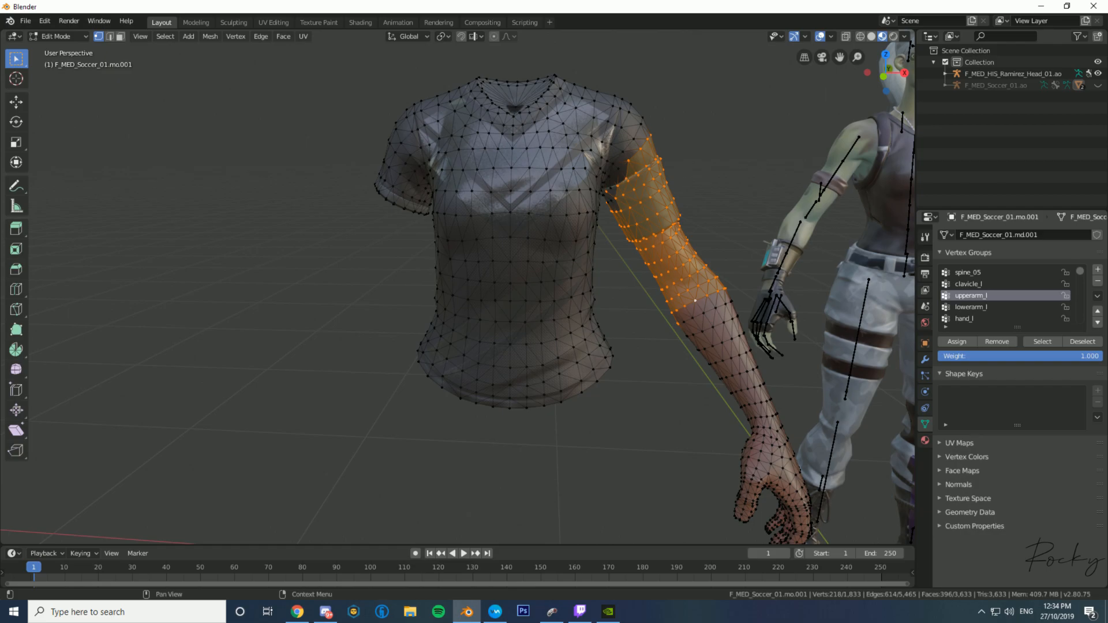
click(1082, 342)
click(1005, 307)
click(1042, 341)
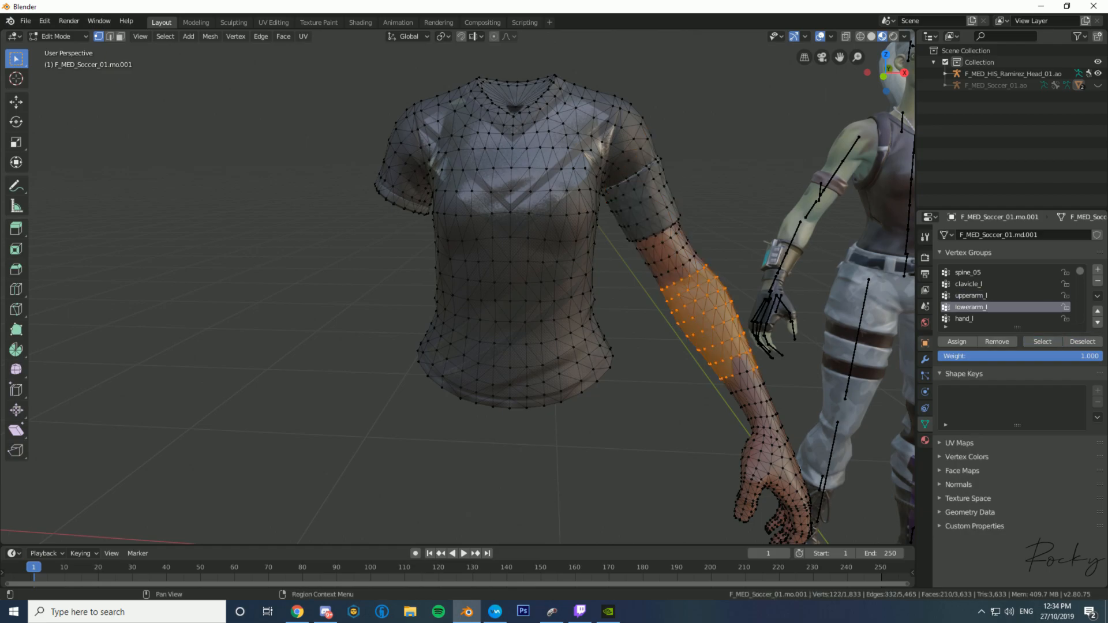
Extend the selection over the connected hand and box-select its remaining vertices.
key(l)
middle_drag(718, 371, 658, 285)
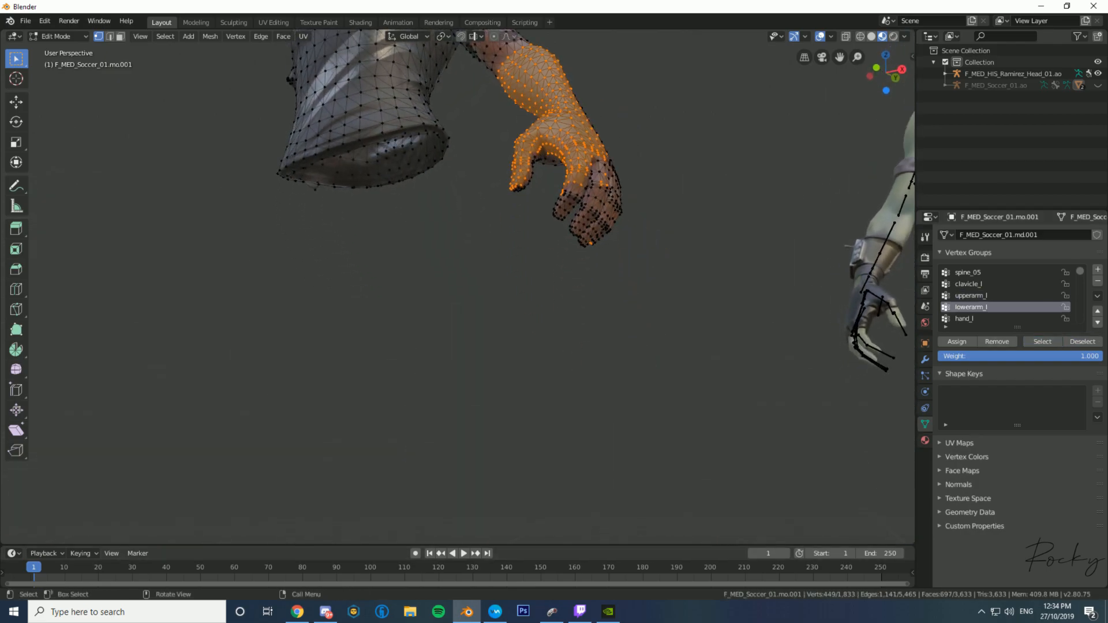
shift+drag(520, 127, 679, 308)
middle_drag(679, 308, 606, 286)
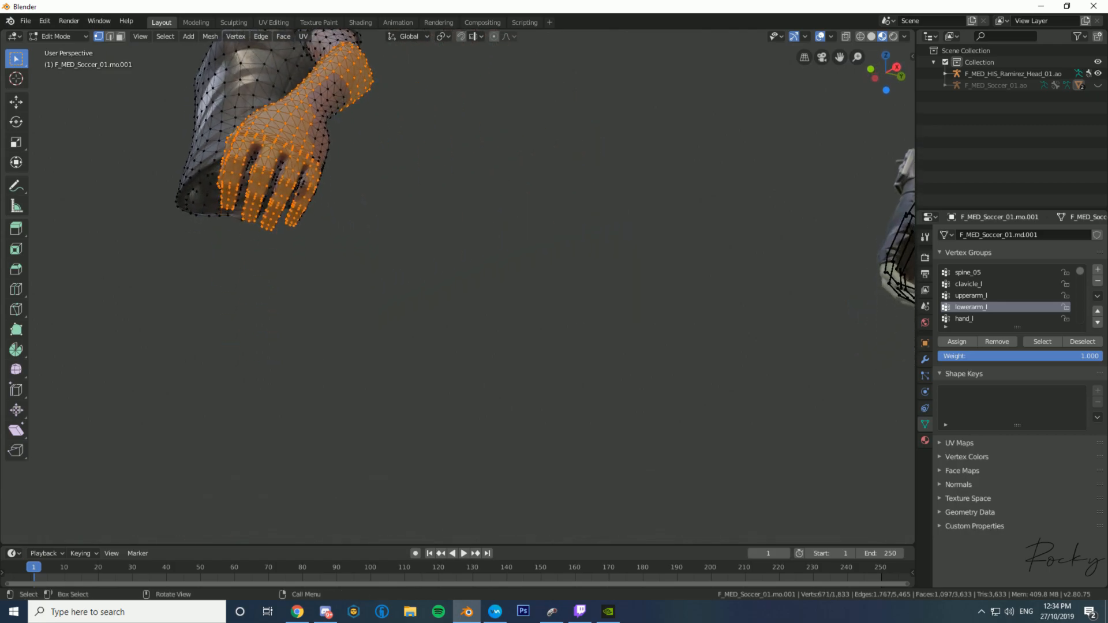
shift+drag(290, 122, 373, 191)
mouse_move(373, 190)
middle_down()
mouse_move(325, 282)
mouse_move(225, 213)
mouse_move(199, 225)
middle_up()
scroll(459, 285, up, 5)
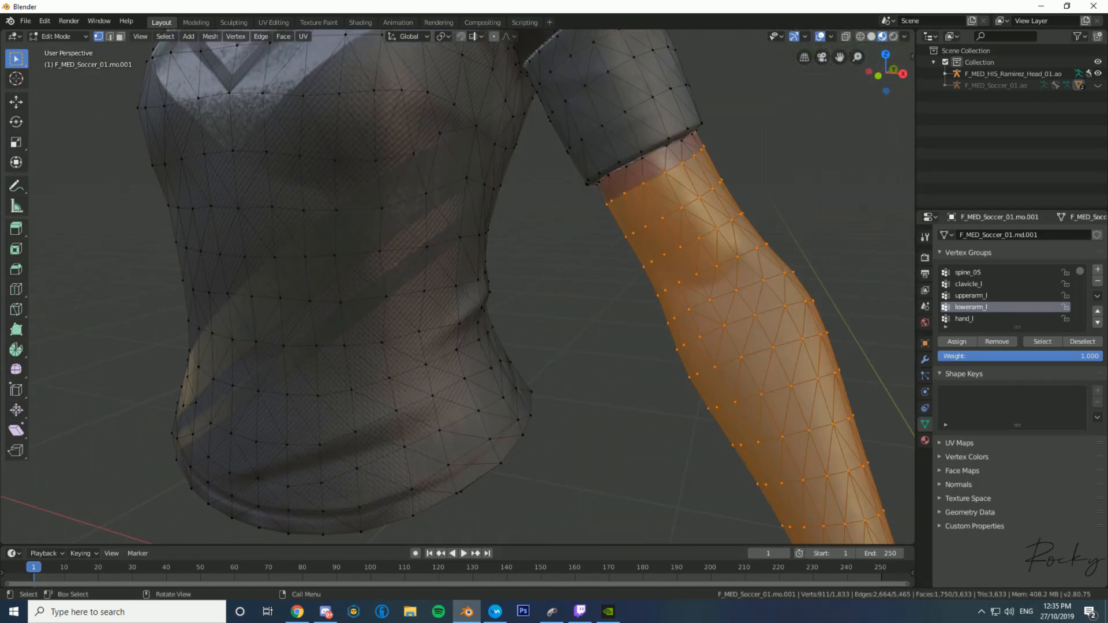
Delete the selected forearm and hand vertices from the shirt object.
right_click(623, 319)
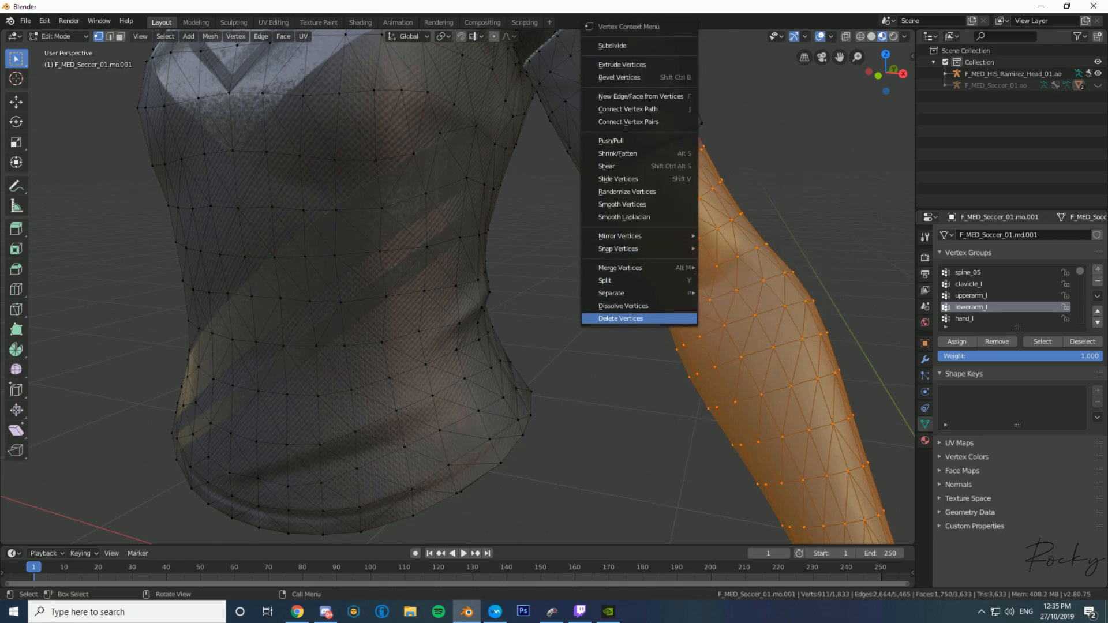
click(624, 319)
scroll(623, 319, down, 3)
scroll(658, 399, down, 3)
scroll(658, 398, down, 1)
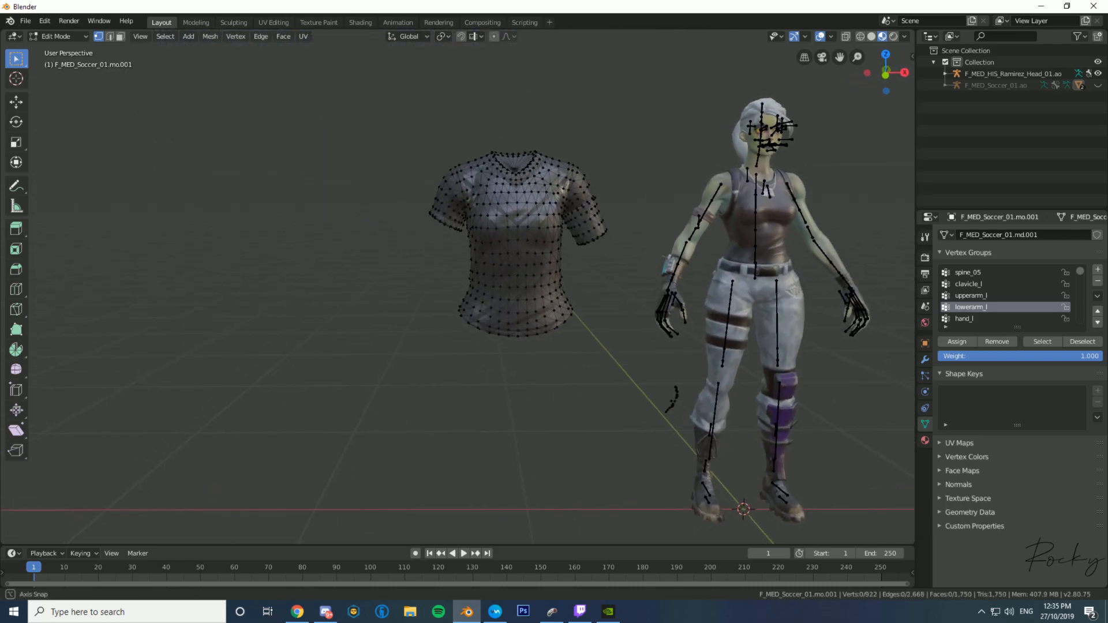
right_click(628, 397)
click(627, 397)
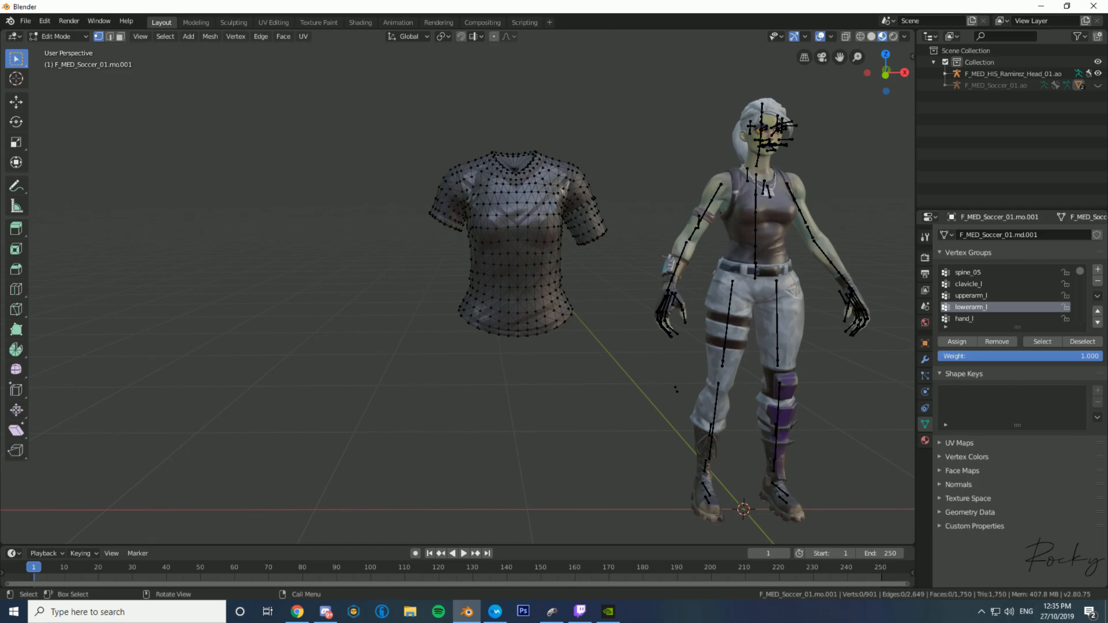
Delete the two leftover stray vertices and return to Object Mode.
drag(665, 379, 697, 405)
right_click(645, 395)
click(645, 394)
scroll(457, 292, down, 1)
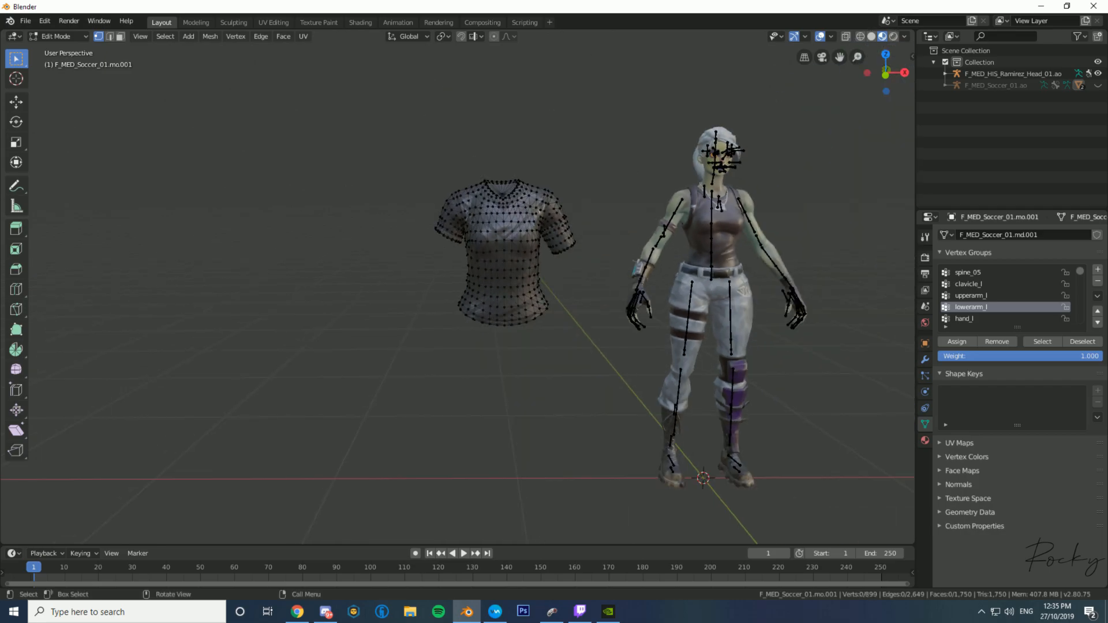
key(Tab)
Select the other character's body mesh and switch it to Edit Mode.
middle_drag(519, 347, 494, 349)
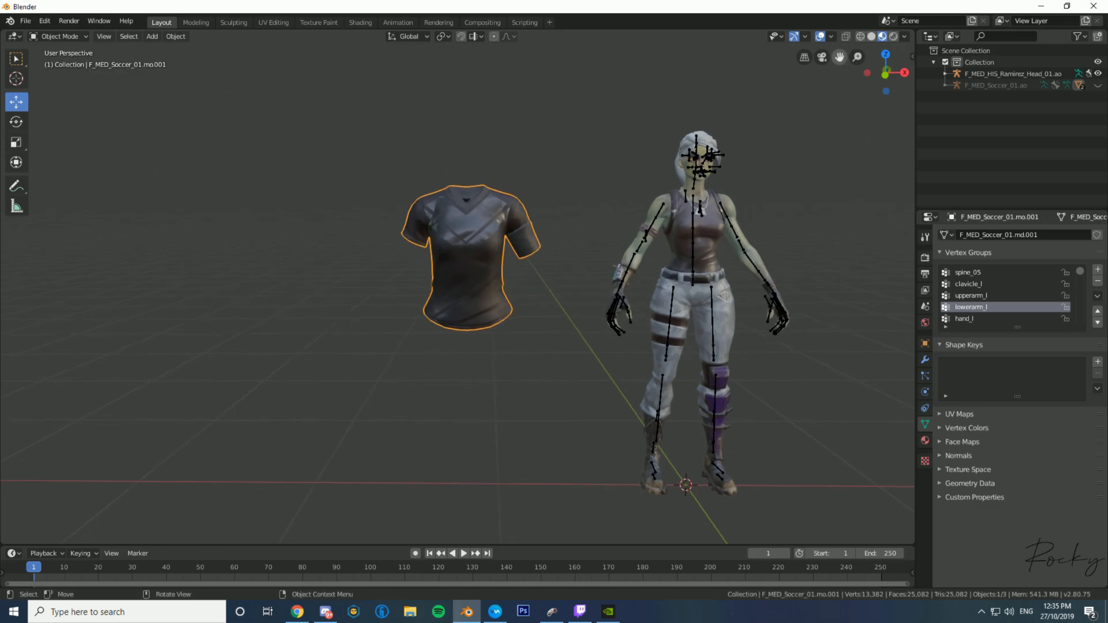
drag(839, 57, 554, 57)
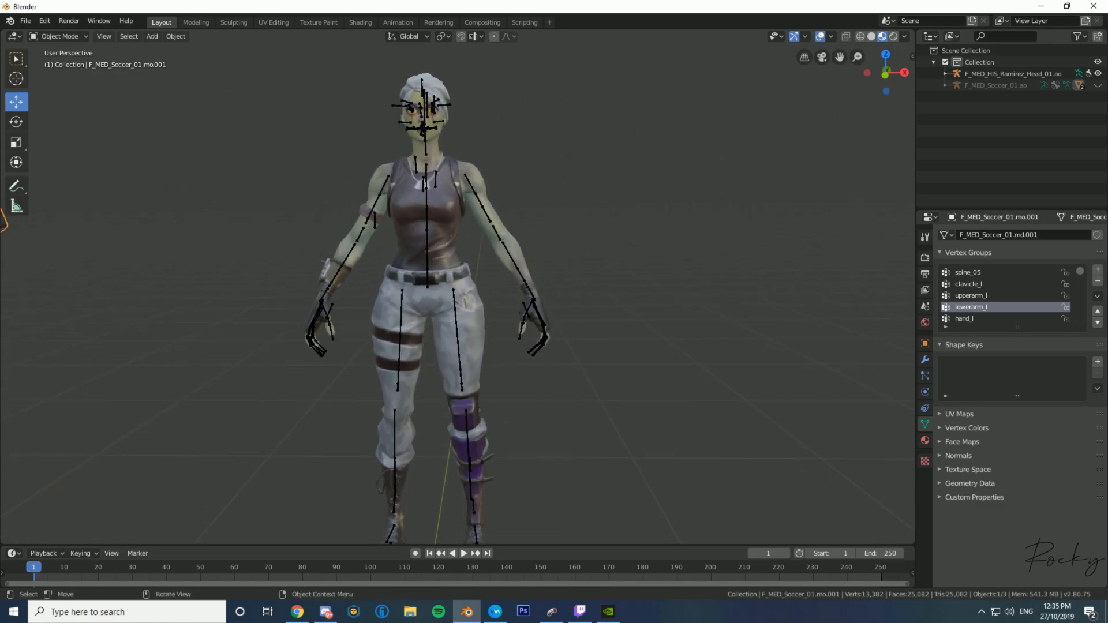
scroll(460, 286, up, 3)
click(1013, 74)
click(403, 306)
scroll(404, 306, down, 1)
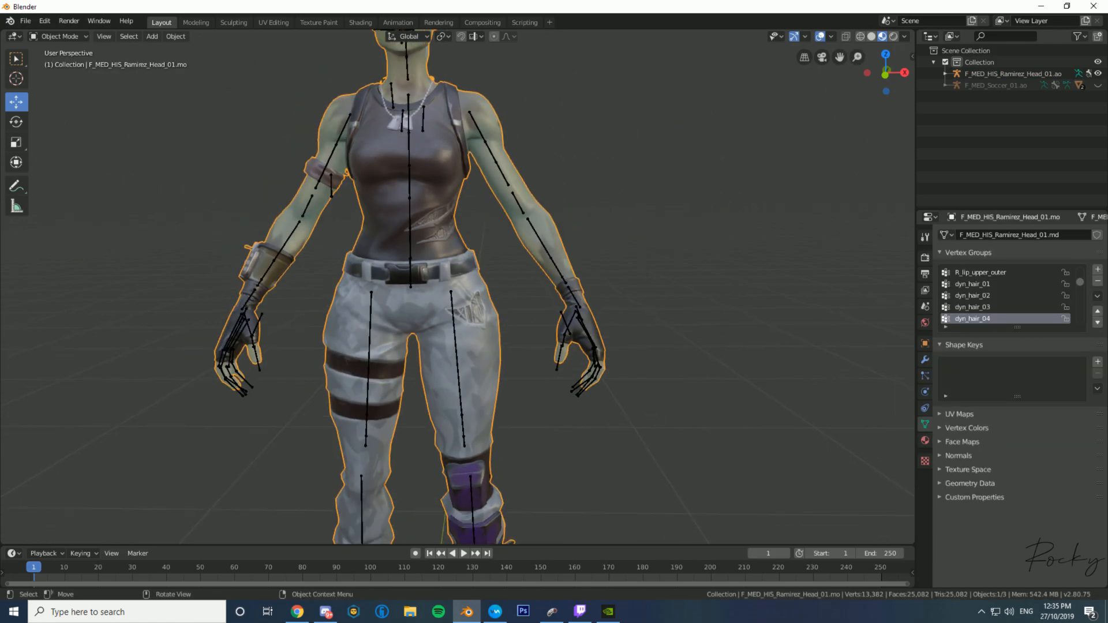
click(60, 36)
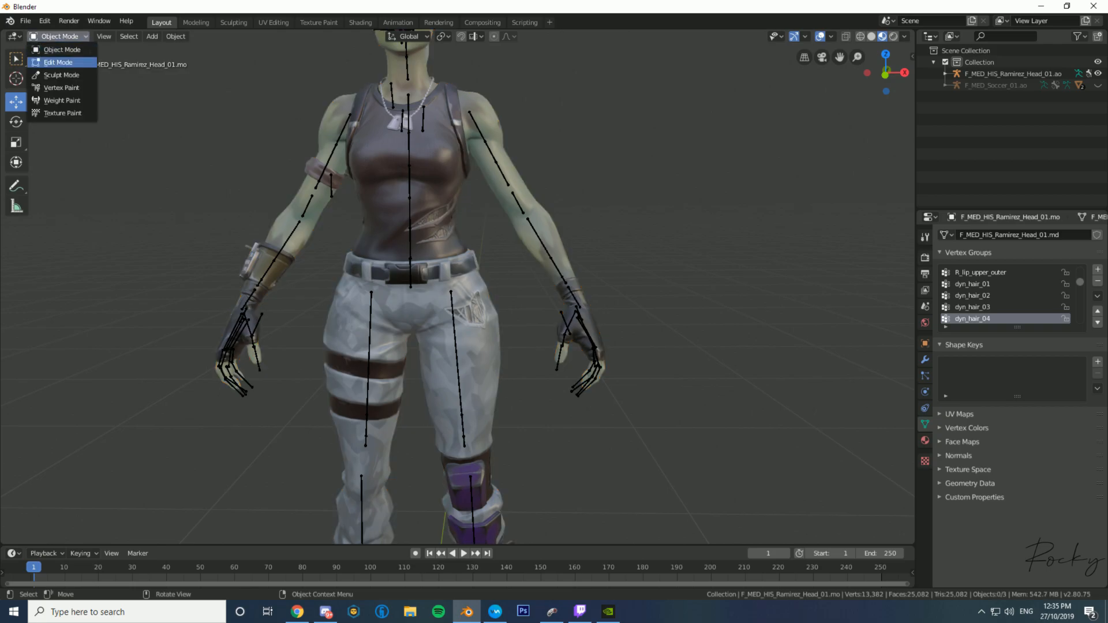
click(59, 36)
click(62, 62)
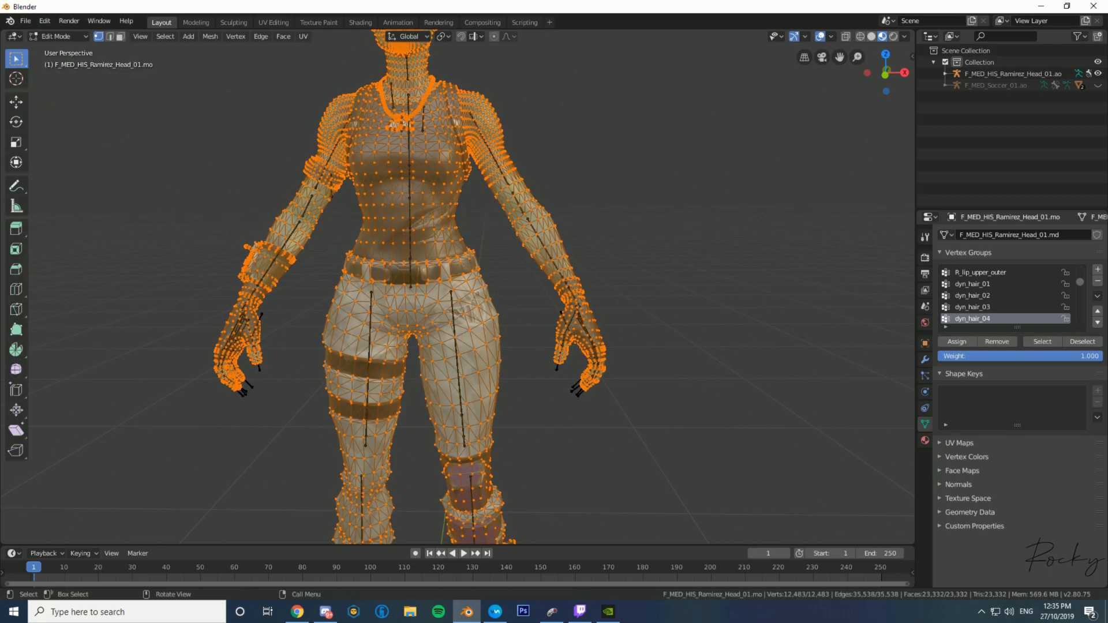
scroll(460, 285, down, 2)
scroll(458, 286, down, 2)
Toggle linked selection on the body and leave all vertices deselected.
key(alt+a)
middle_drag(459, 285, 459, 259)
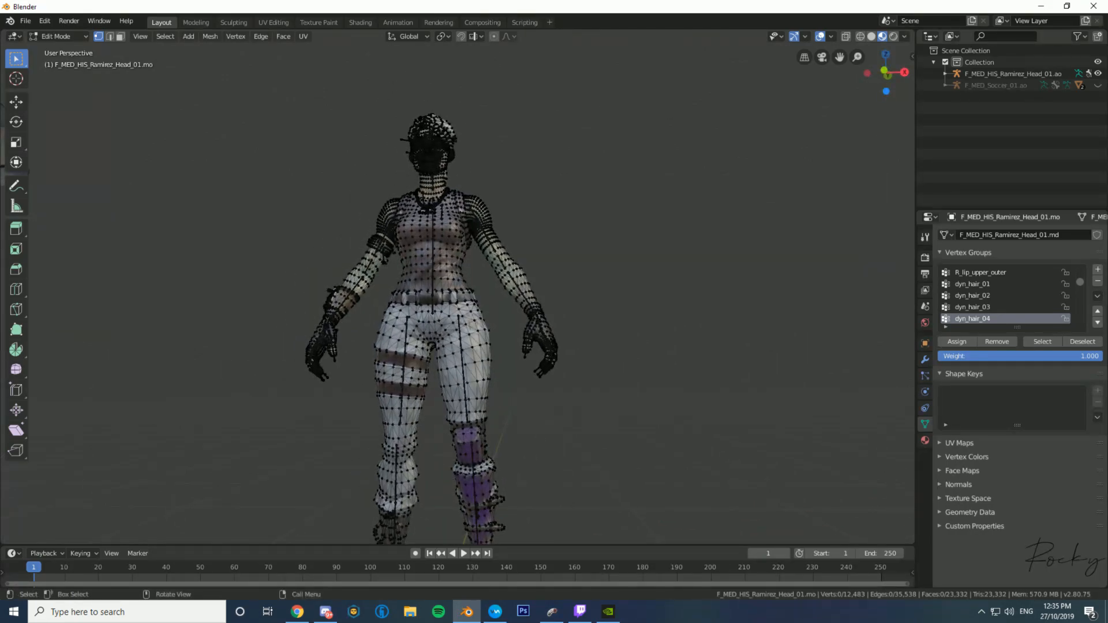
key(l)
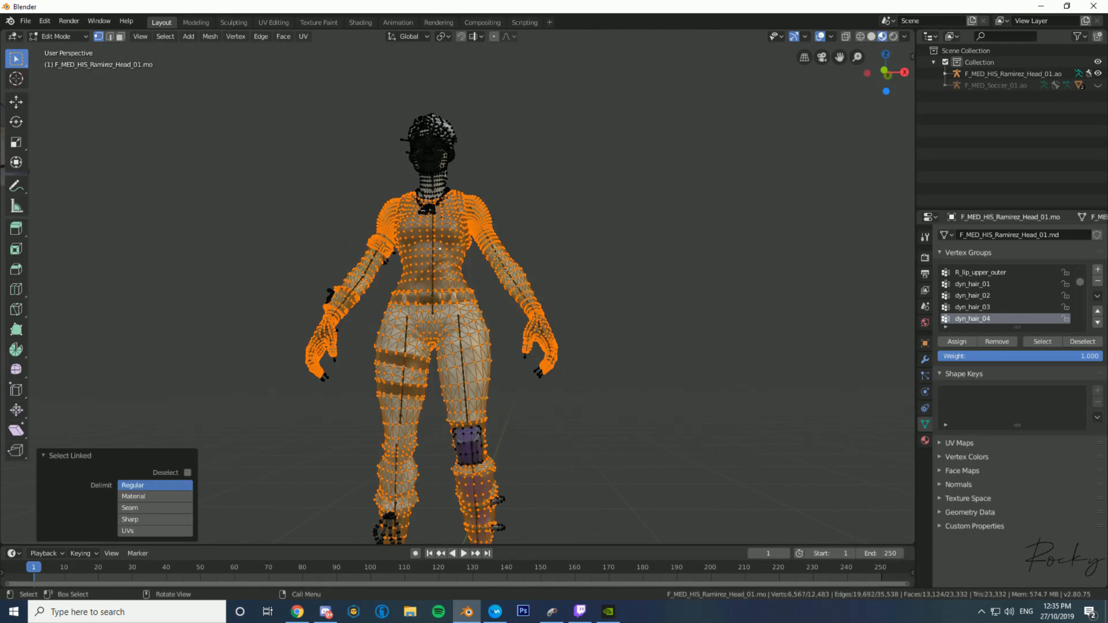
key(alt+a)
key(l)
key(alt+a)
scroll(440, 248, up, 3)
scroll(440, 248, up, 3)
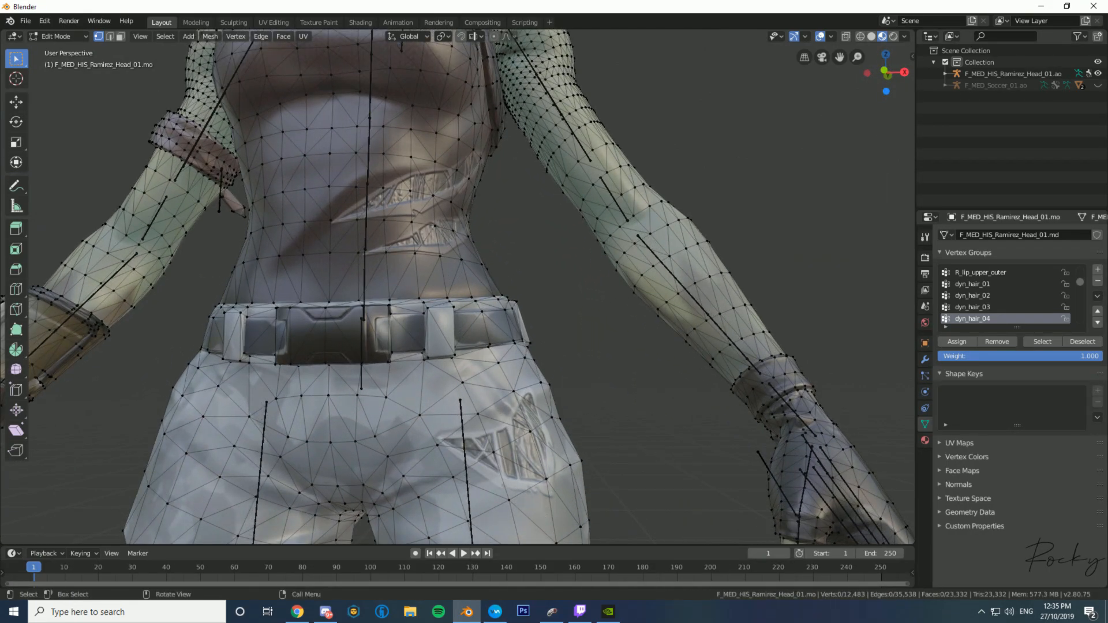
scroll(459, 285, down, 2)
scroll(459, 286, down, 1)
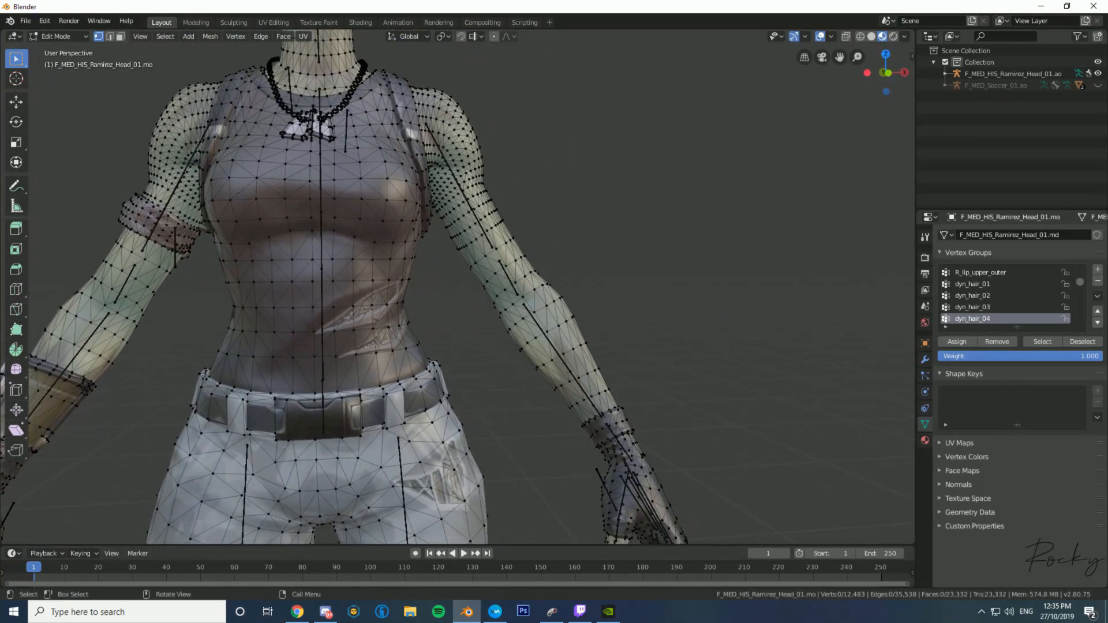
scroll(442, 290, down, 3)
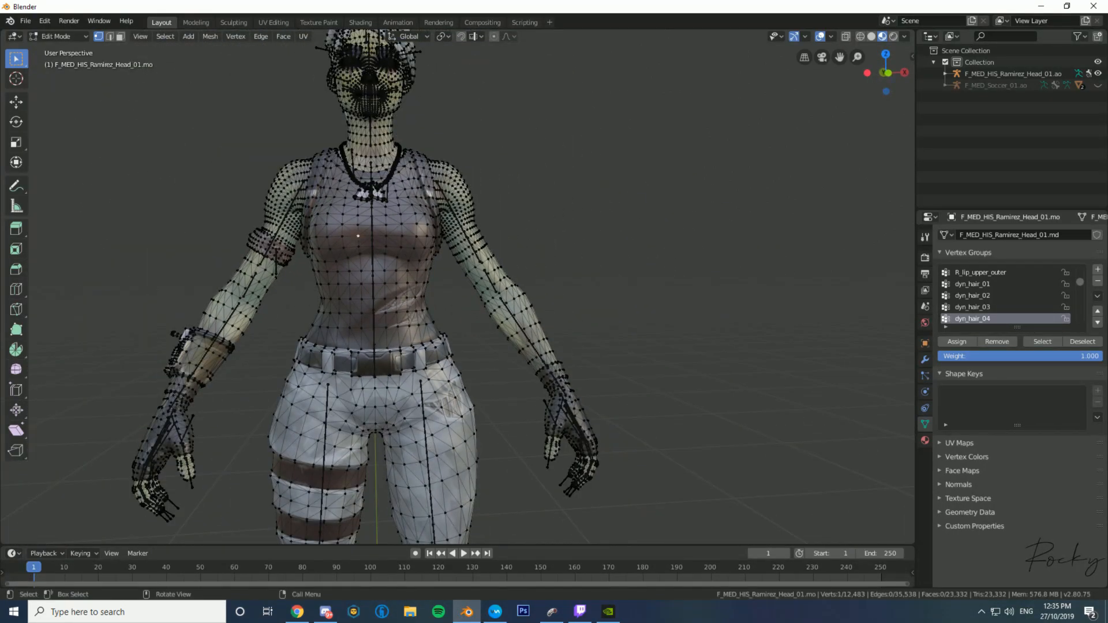
ctrl+scroll(1005, 295, up, 4)
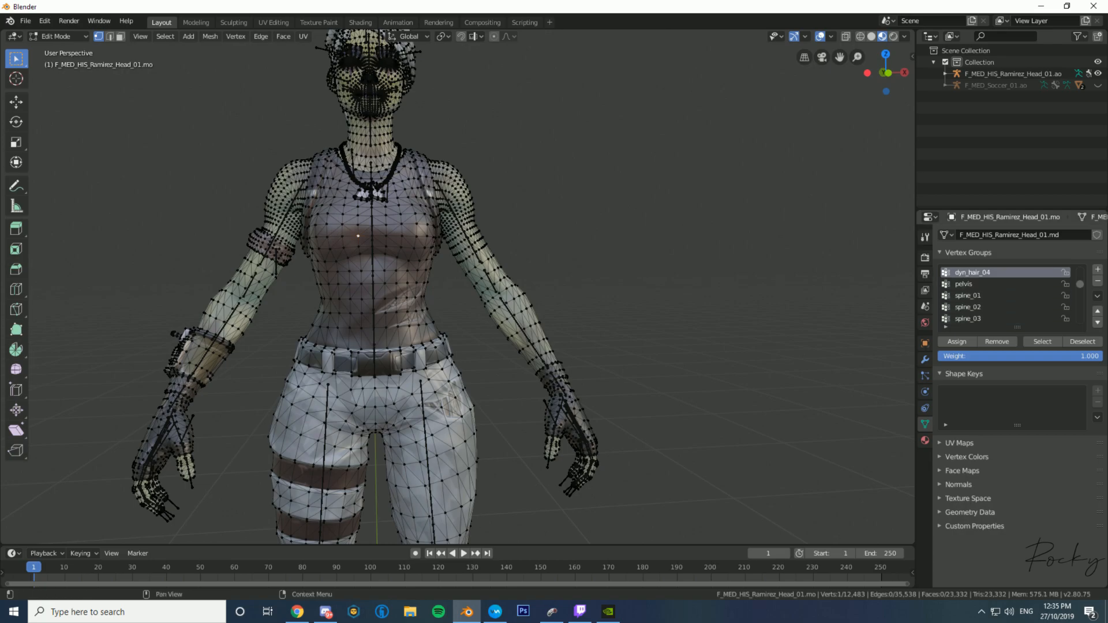
ctrl+scroll(1005, 295, up, 2)
Select the vertices of spine_01, spine_02, spine_03 and spine_04 in turn to cover the torso.
click(1042, 342)
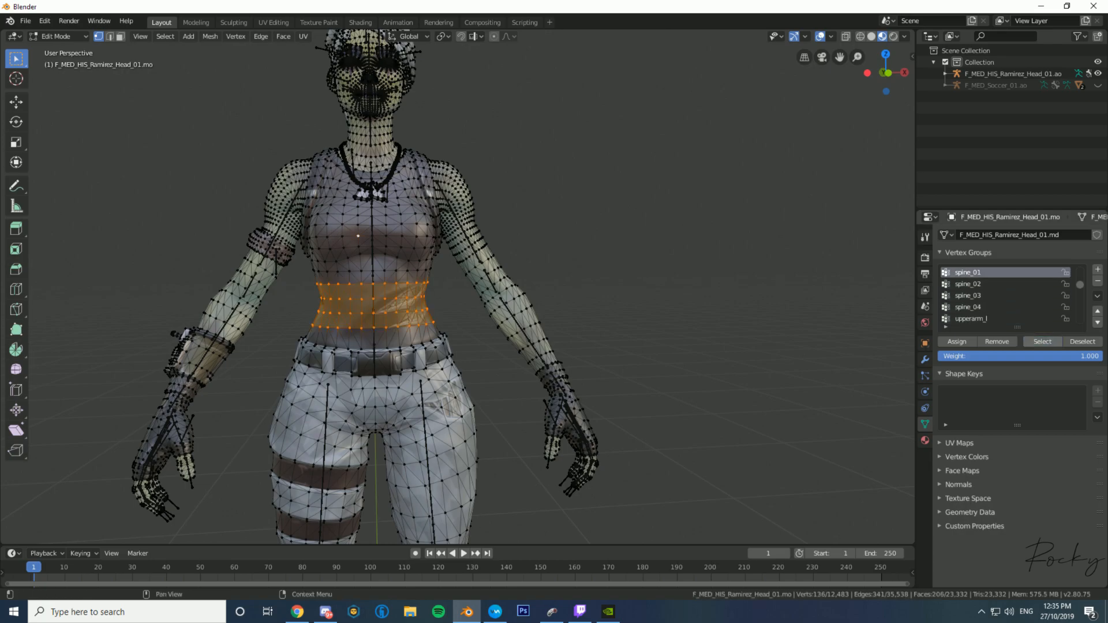
click(968, 284)
click(1042, 341)
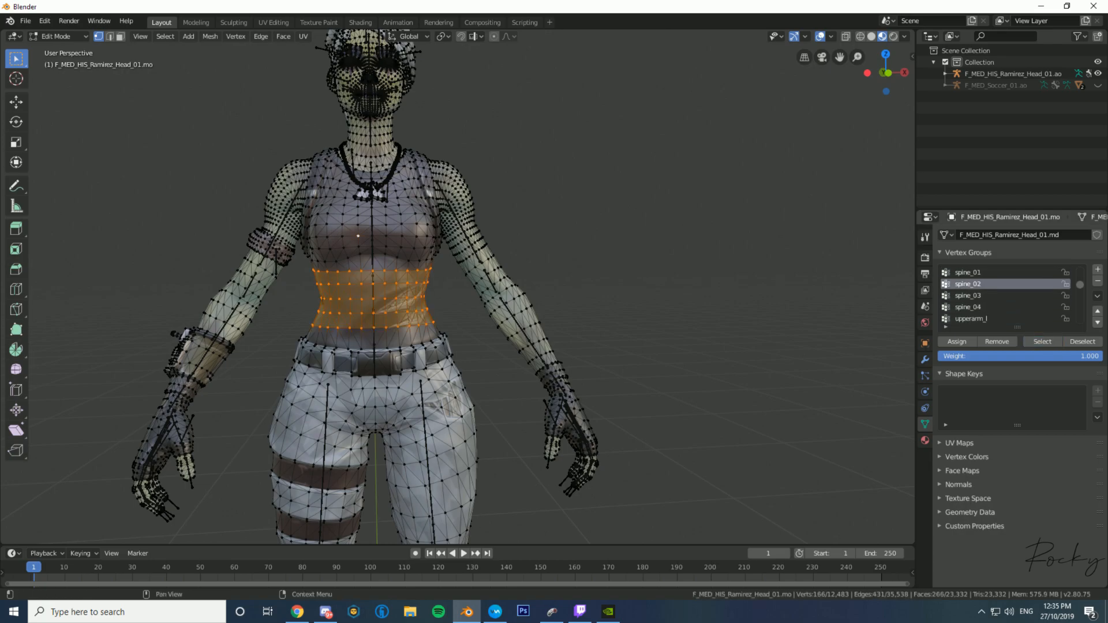
click(967, 296)
click(1043, 341)
click(968, 307)
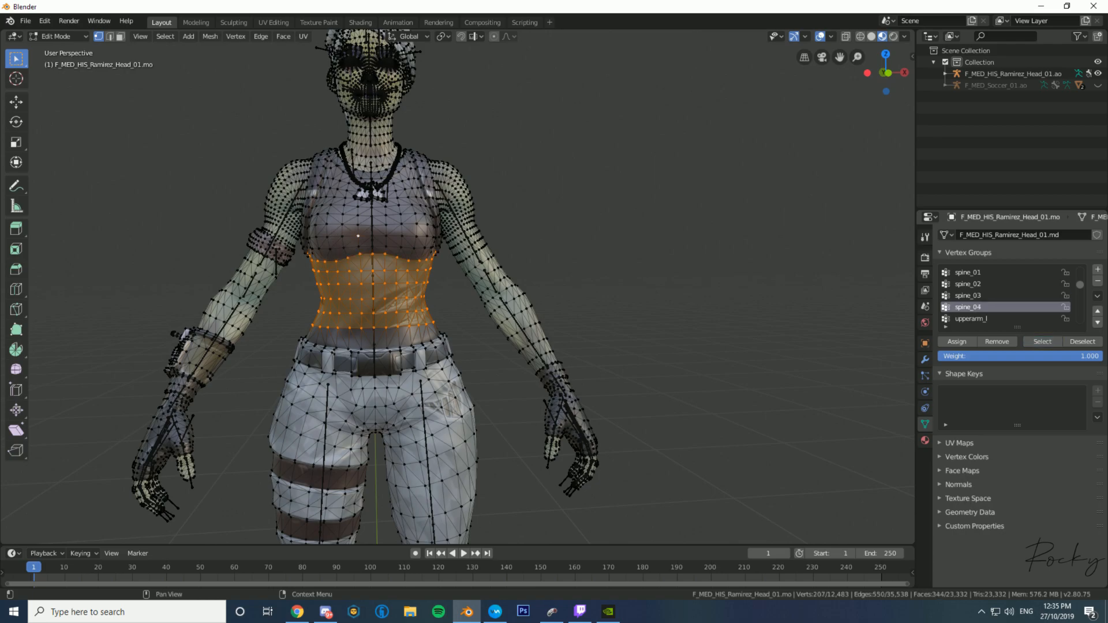
click(1042, 342)
mouse_move(357, 234)
middle_down()
mouse_move(458, 196)
mouse_move(520, 199)
middle_up()
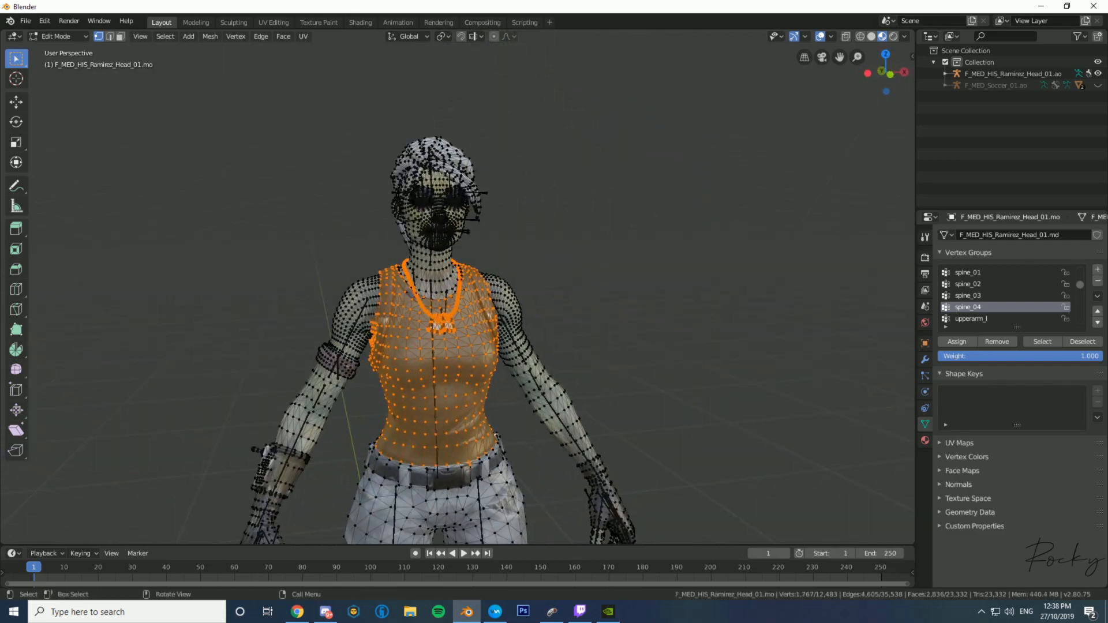
scroll(451, 286, up, 2)
scroll(450, 286, up, 2)
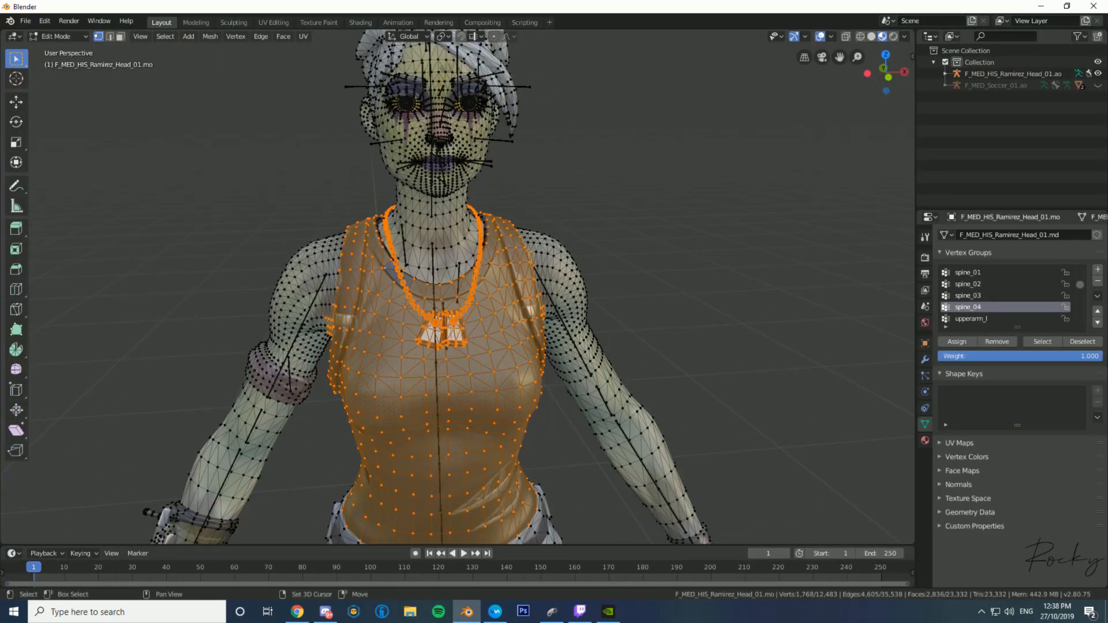
scroll(459, 286, down, 1)
scroll(458, 286, down, 4)
scroll(459, 285, down, 1)
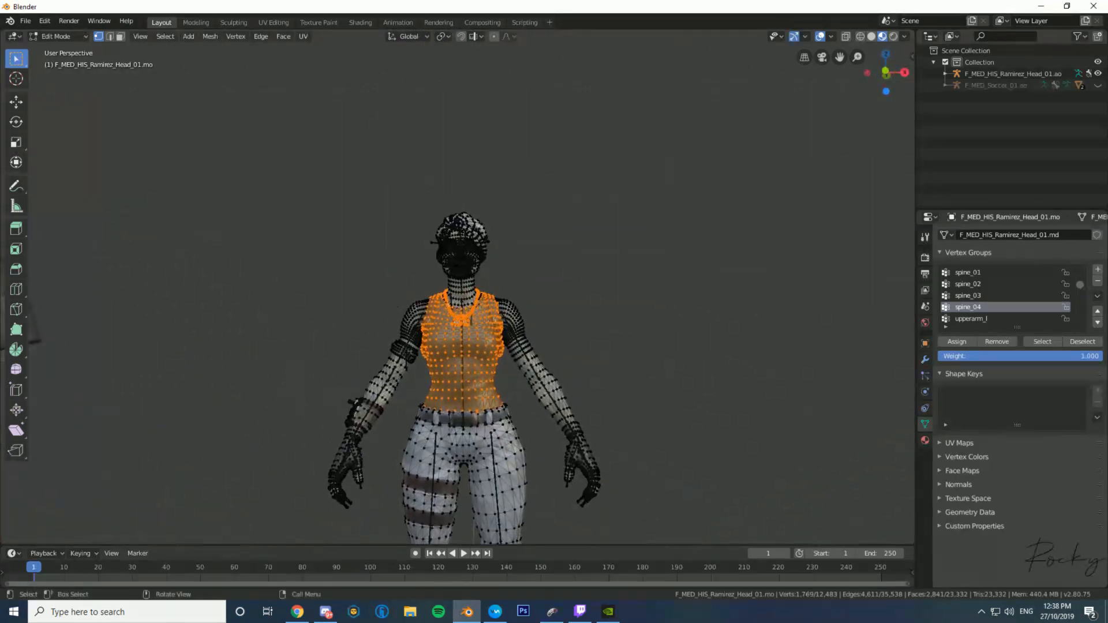
scroll(1005, 295, down, 3)
scroll(1005, 294, down, 3)
scroll(1005, 295, down, 3)
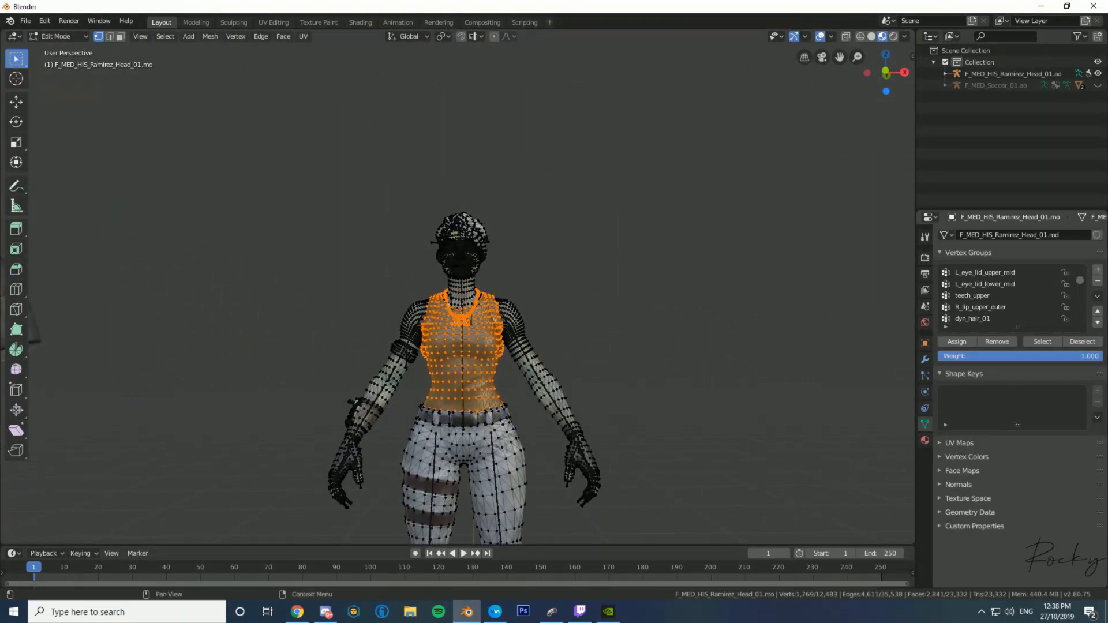
scroll(1004, 294, down, 2)
scroll(1004, 294, down, 2)
scroll(1004, 295, down, 2)
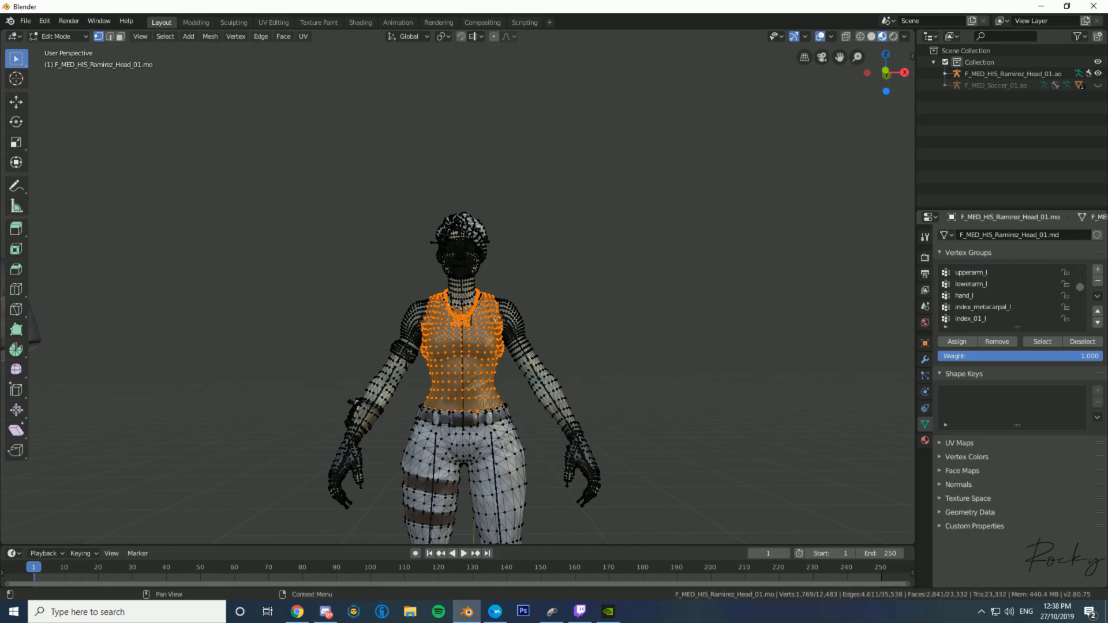
scroll(1005, 294, down, 2)
scroll(1004, 295, down, 3)
scroll(1004, 295, down, 3)
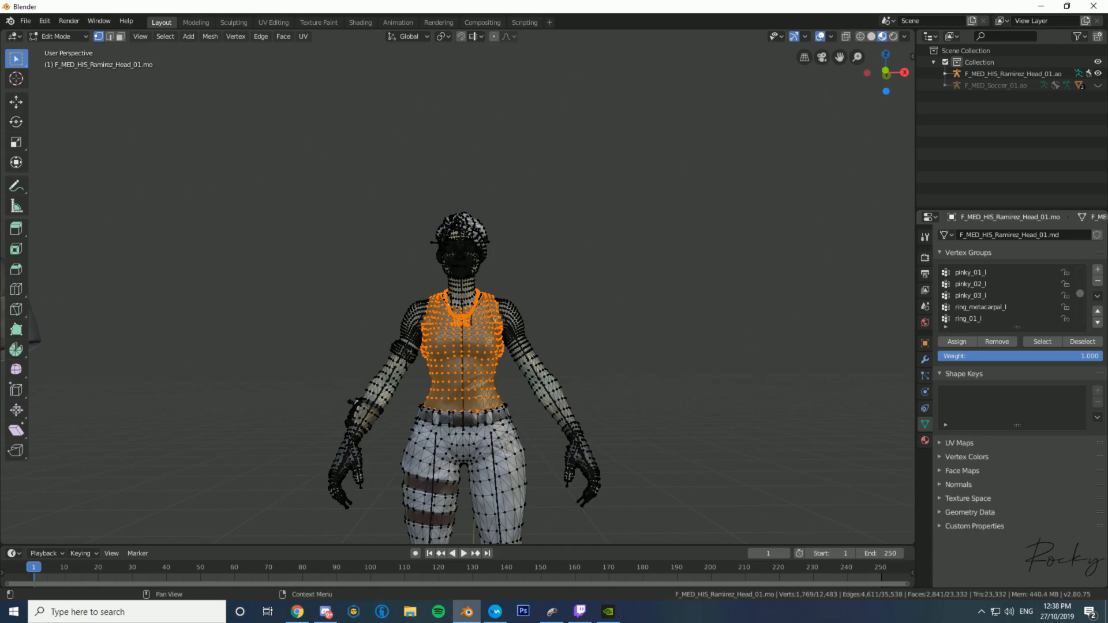
scroll(1004, 295, down, 4)
scroll(1004, 295, down, 4)
scroll(1005, 295, down, 2)
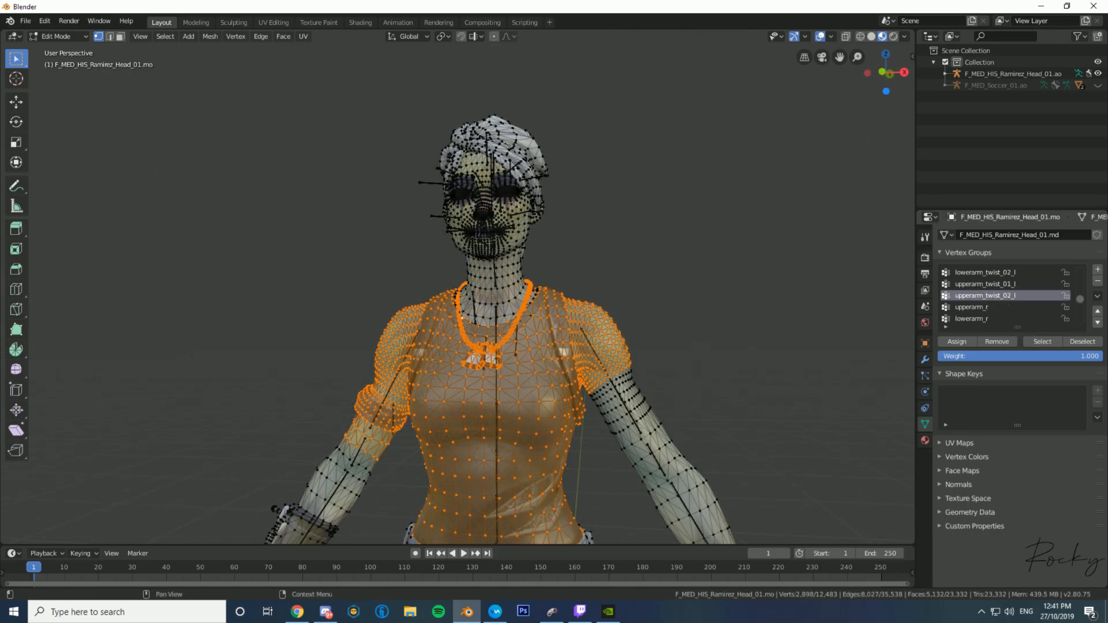
scroll(1004, 295, up, 1)
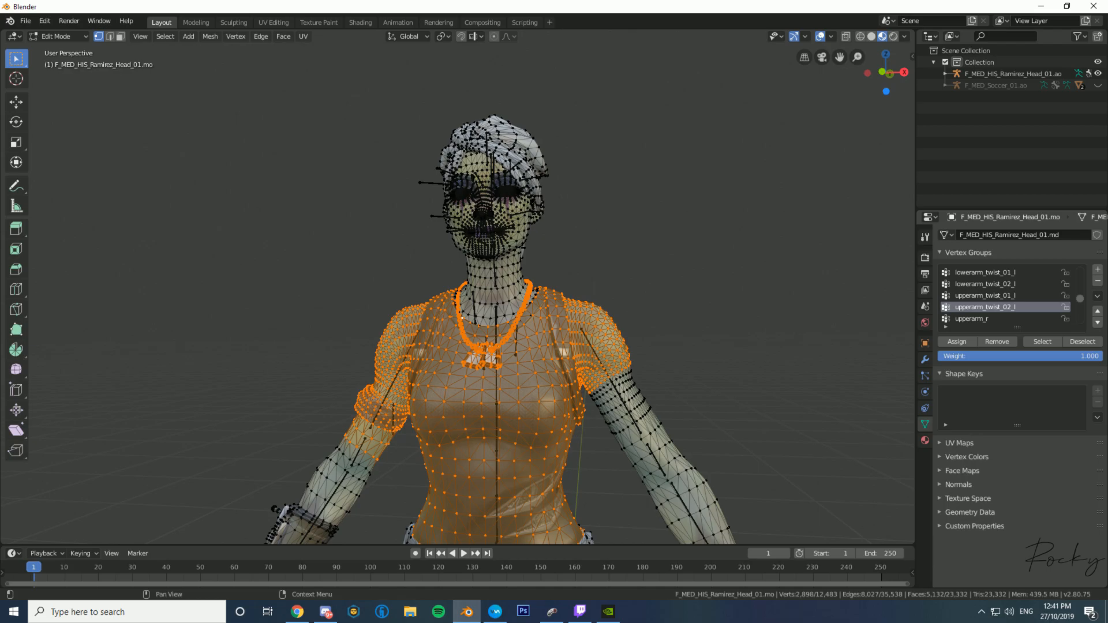
Add upperarm_twist_01_l vertices, deselect upperarm_twist_02_l, and browse the left arm twist groups.
click(985, 295)
click(1042, 341)
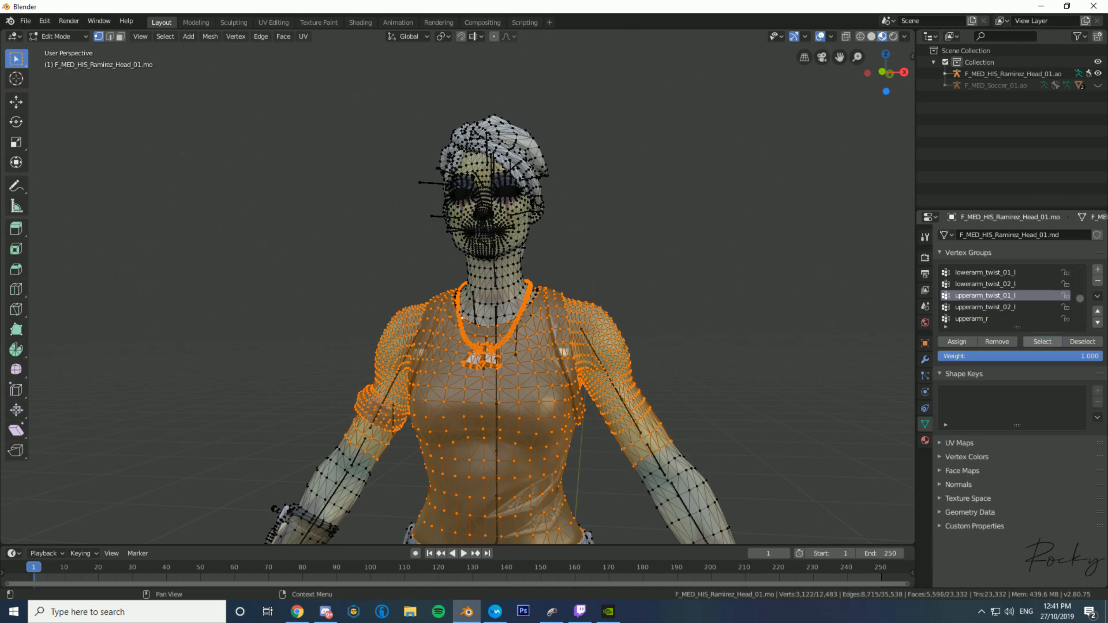
click(985, 307)
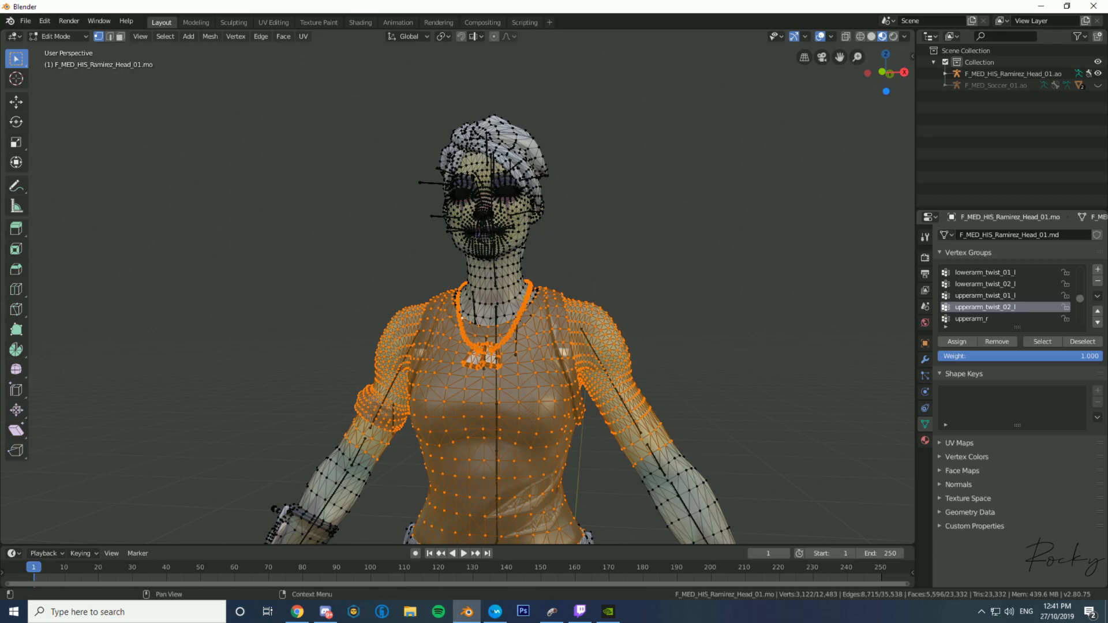
click(1082, 342)
key(KP_Decimal)
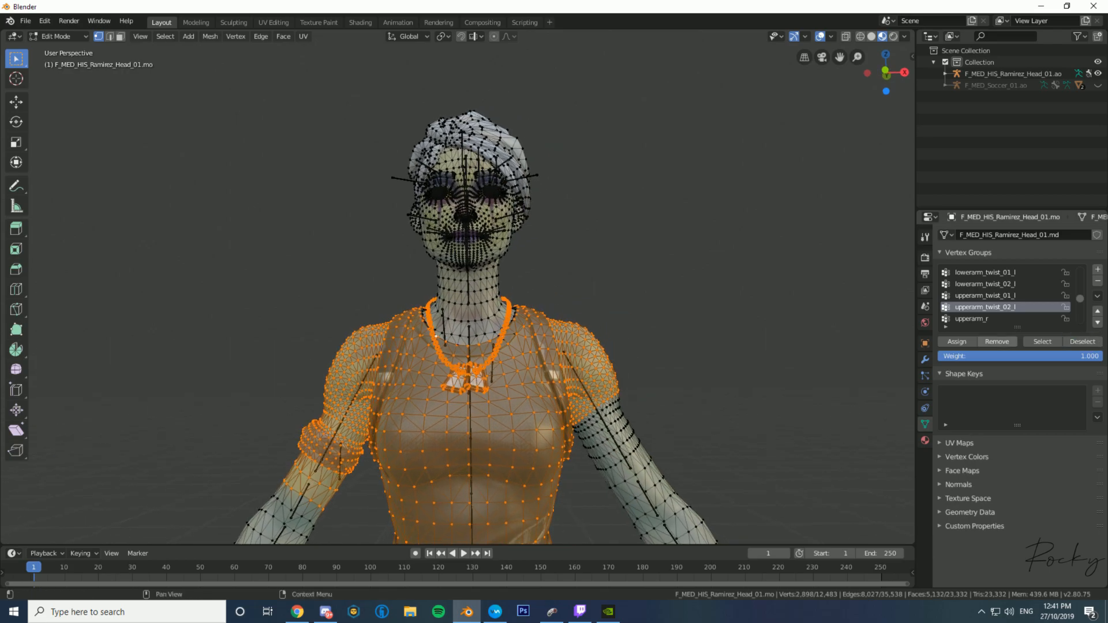
scroll(1005, 294, up, 3)
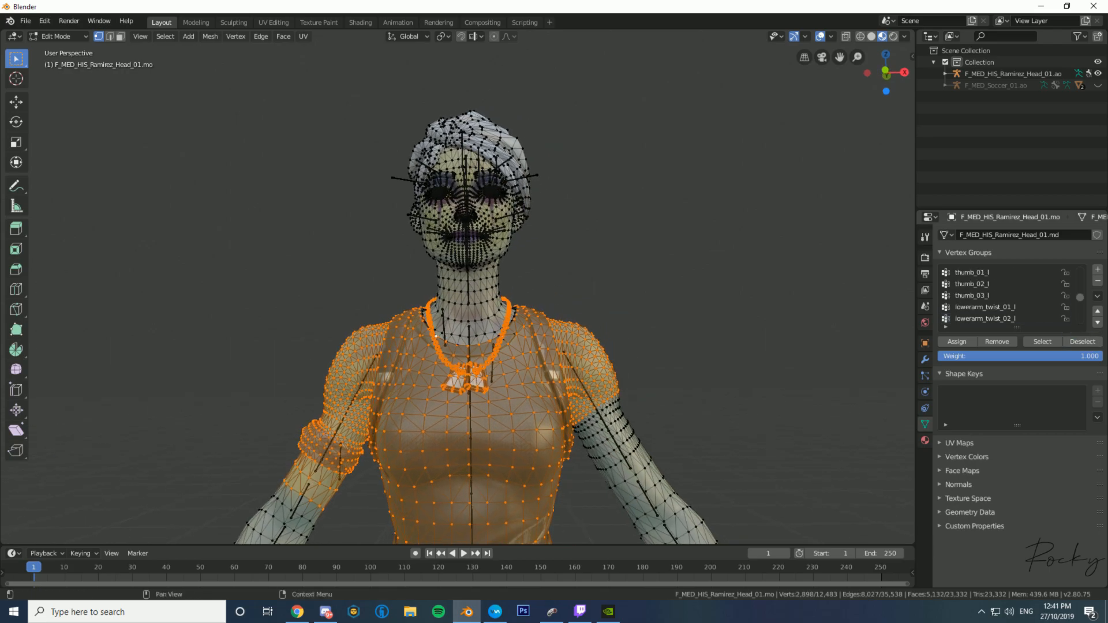
click(986, 307)
scroll(1005, 296, down, 2)
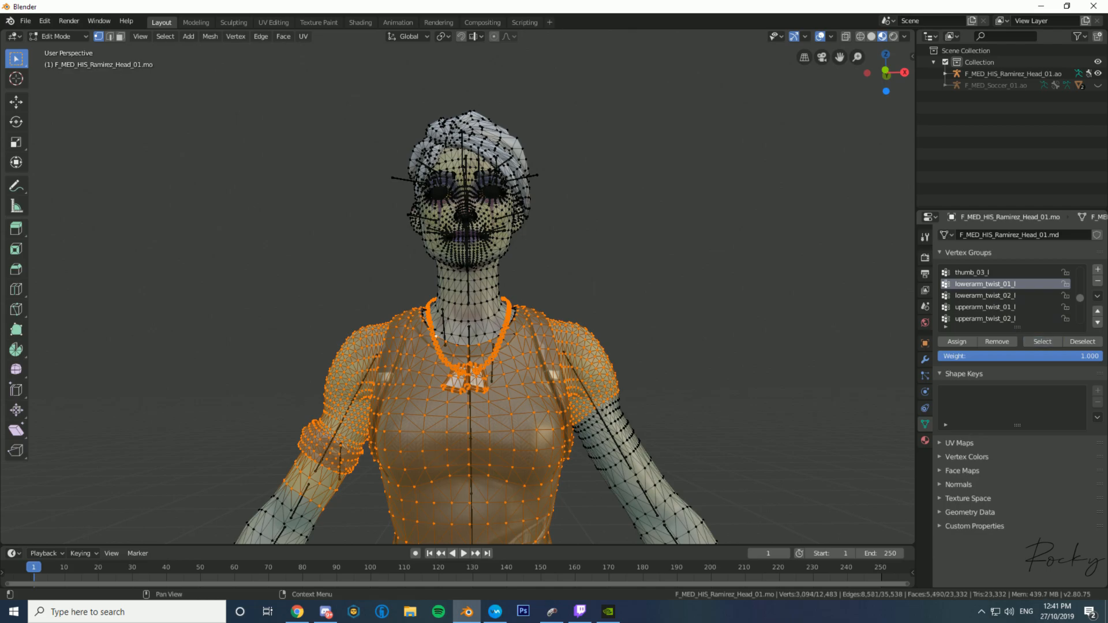
click(985, 295)
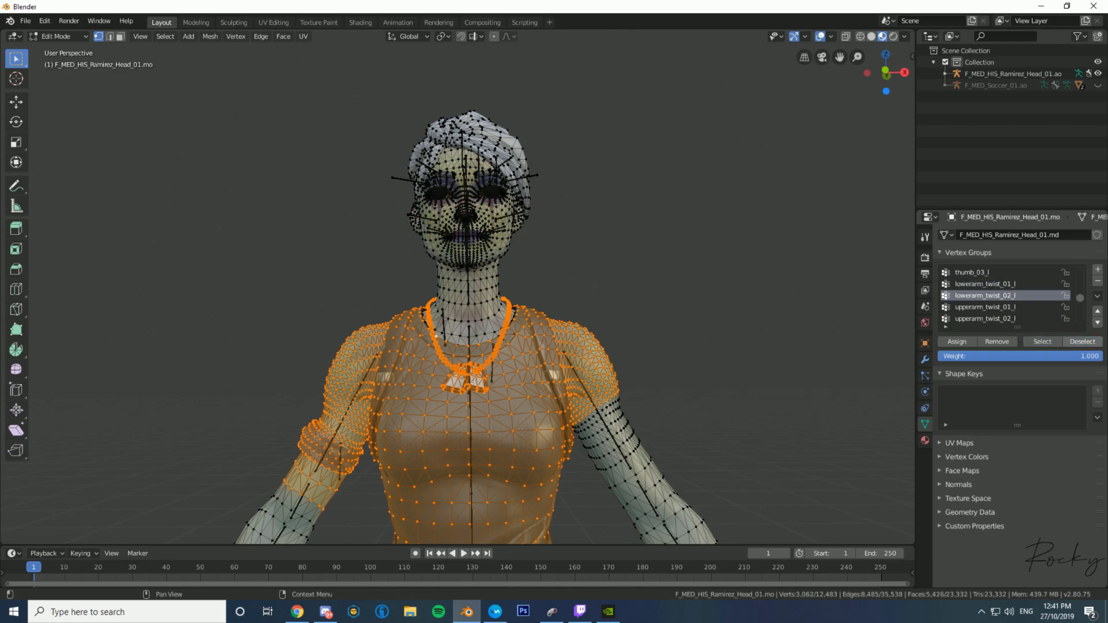
click(986, 307)
click(985, 295)
scroll(987, 296, down, 5)
scroll(988, 295, down, 2)
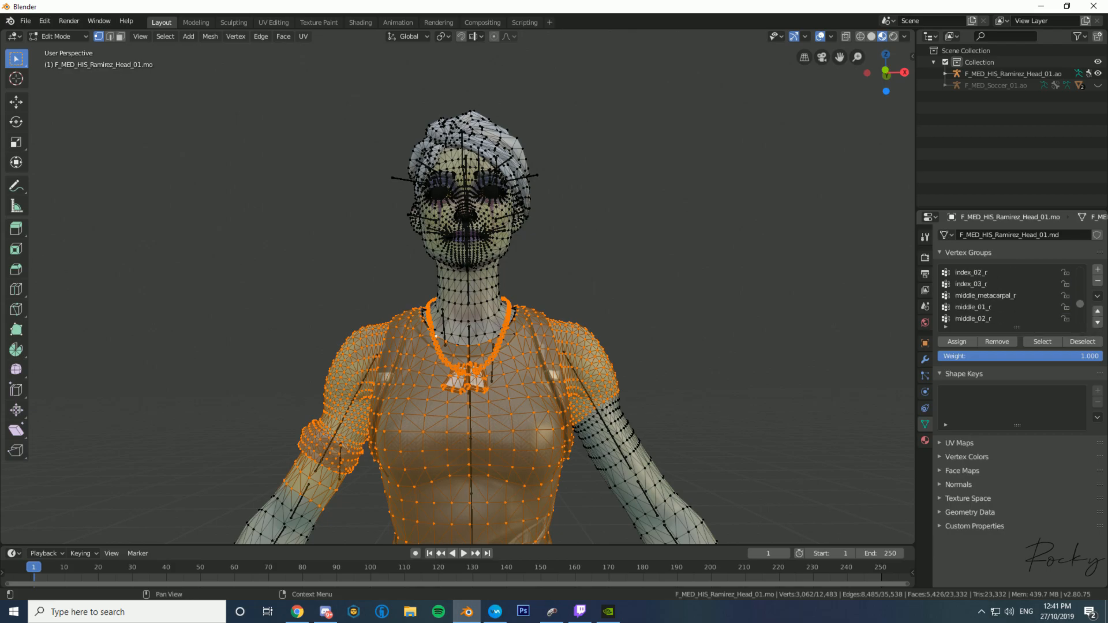
scroll(987, 296, down, 2)
scroll(986, 295, down, 8)
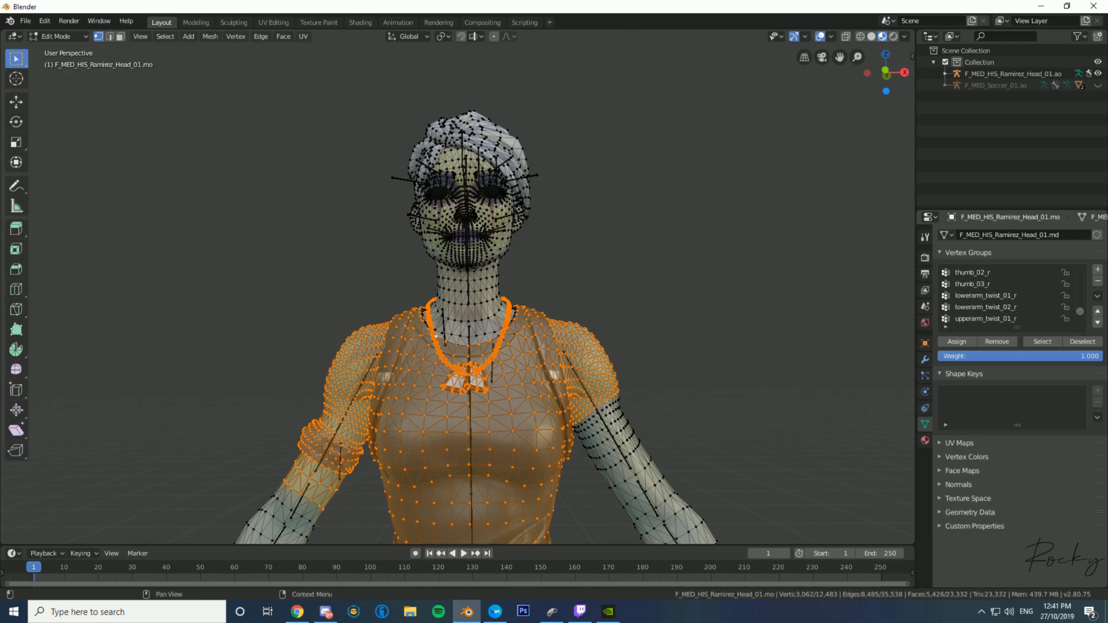
scroll(987, 295, down, 1)
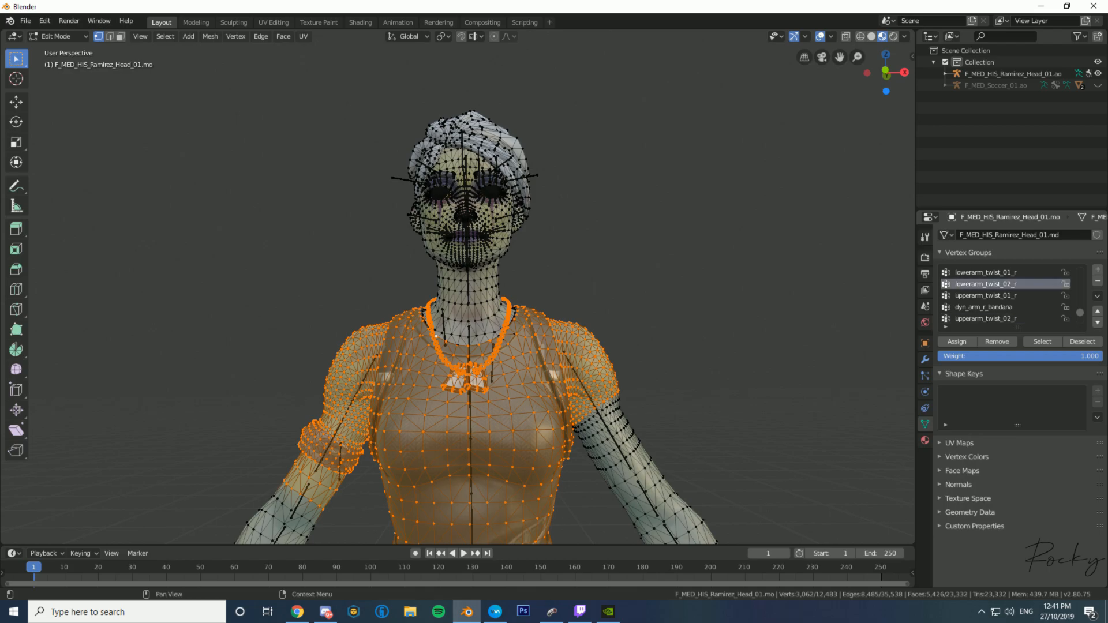
Deselect the upperarm_twist_02_r forearm vertices and undo an accidental hand selection growth.
click(987, 295)
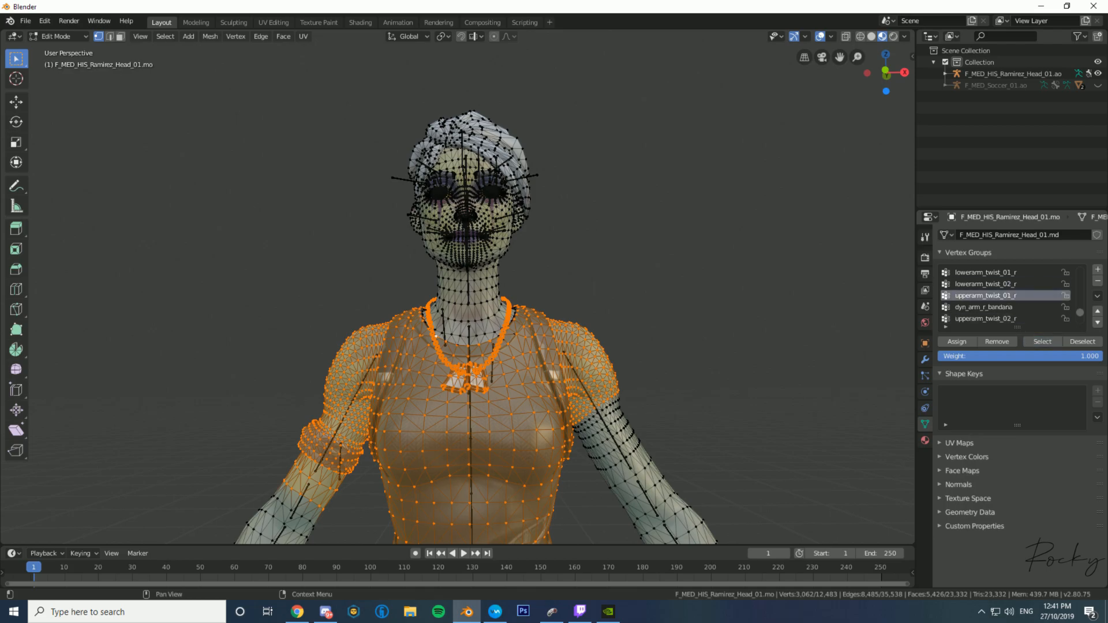
click(987, 319)
click(1082, 341)
middle_drag(693, 260, 719, 277)
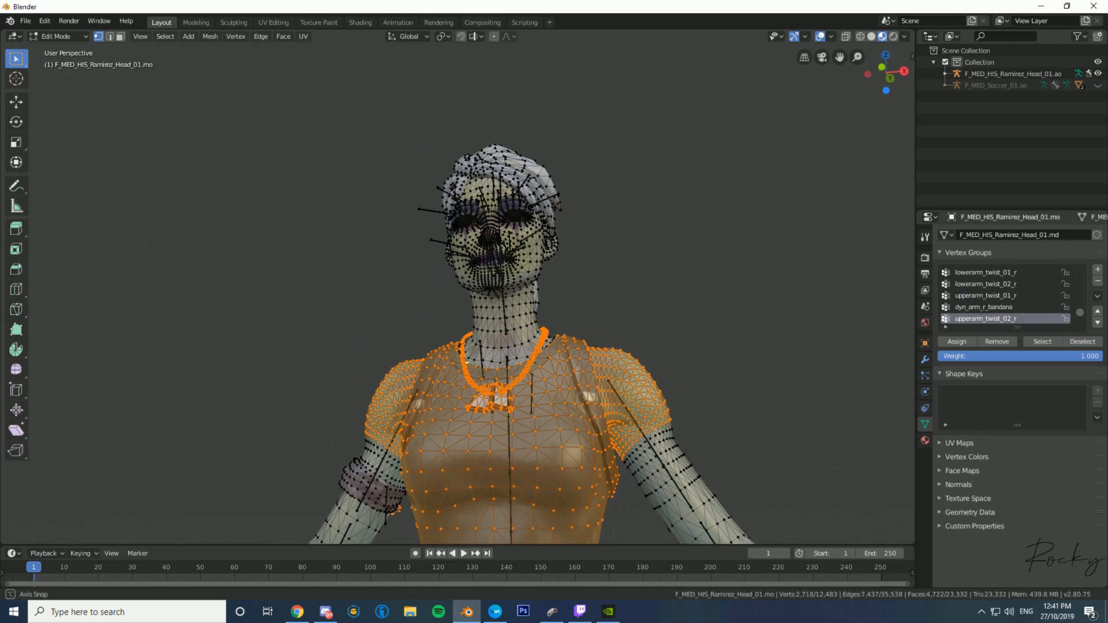
scroll(459, 295, down, 2)
scroll(458, 295, down, 3)
mouse_move(459, 295)
middle_down()
mouse_move(485, 260)
mouse_move(537, 268)
middle_up()
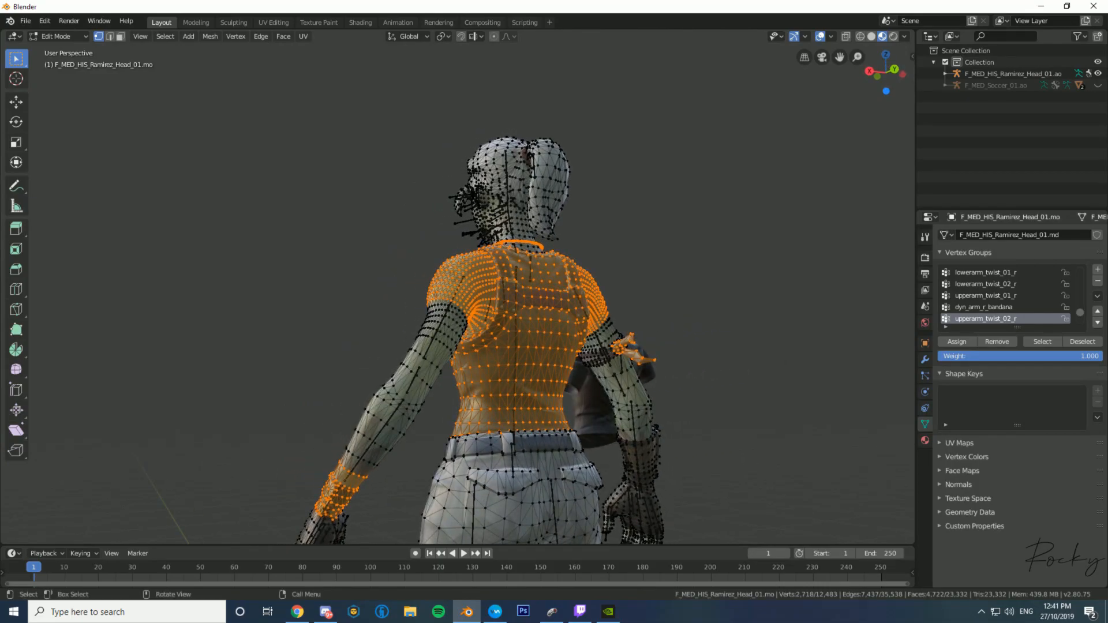
key(l)
key(l)
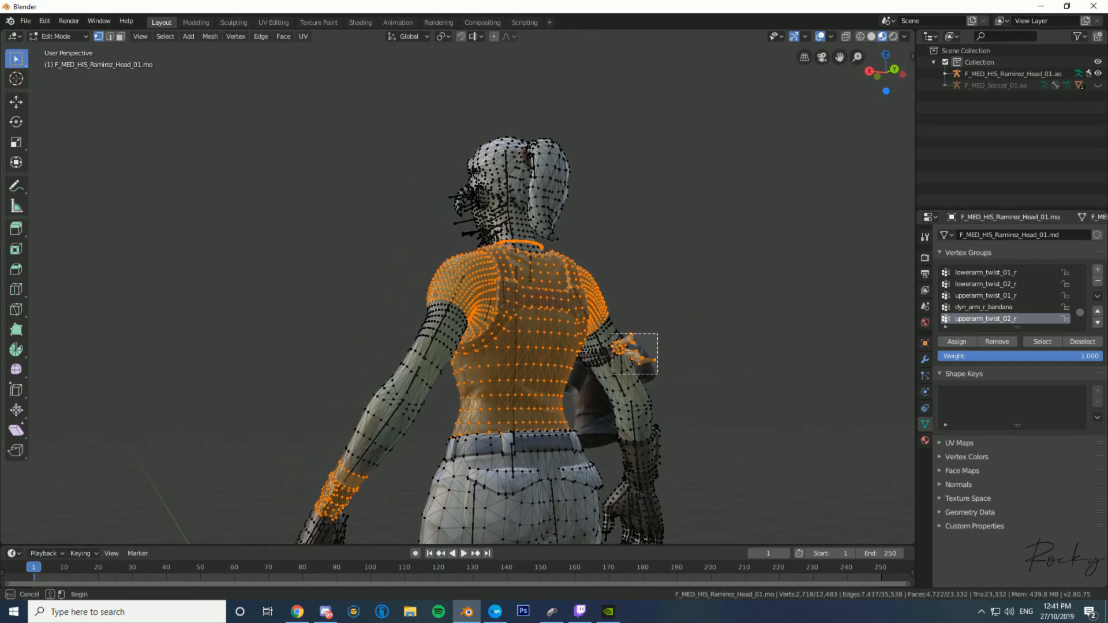
key(l)
key(ctrl+z)
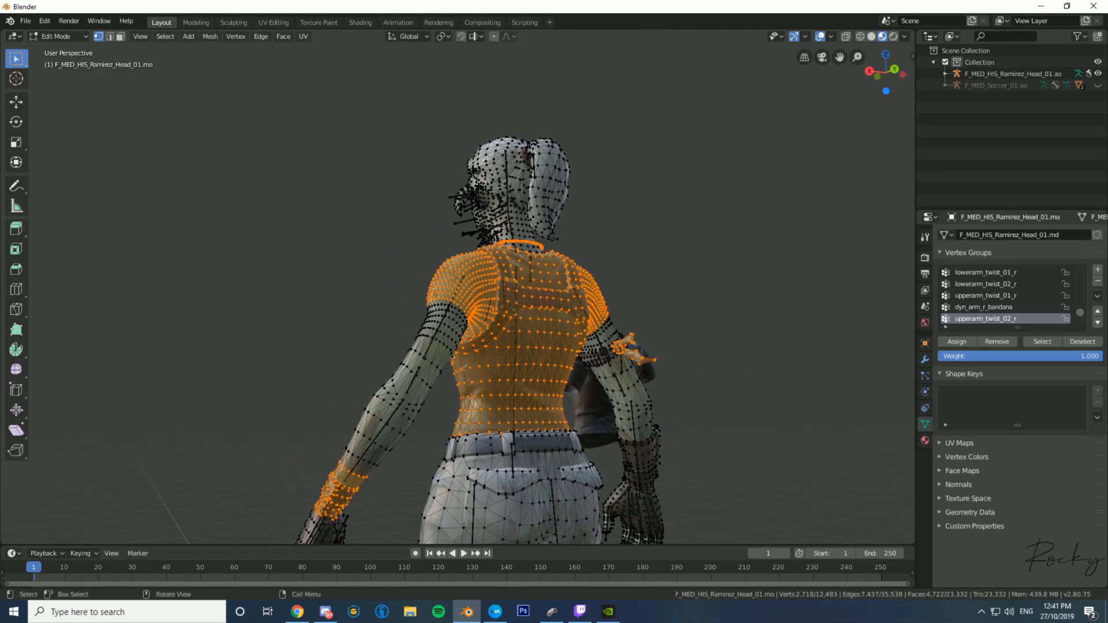
Try a Push/Pull on the selected torso vertices, then undo it.
middle_drag(485, 303, 675, 303)
scroll(485, 346, up, 3)
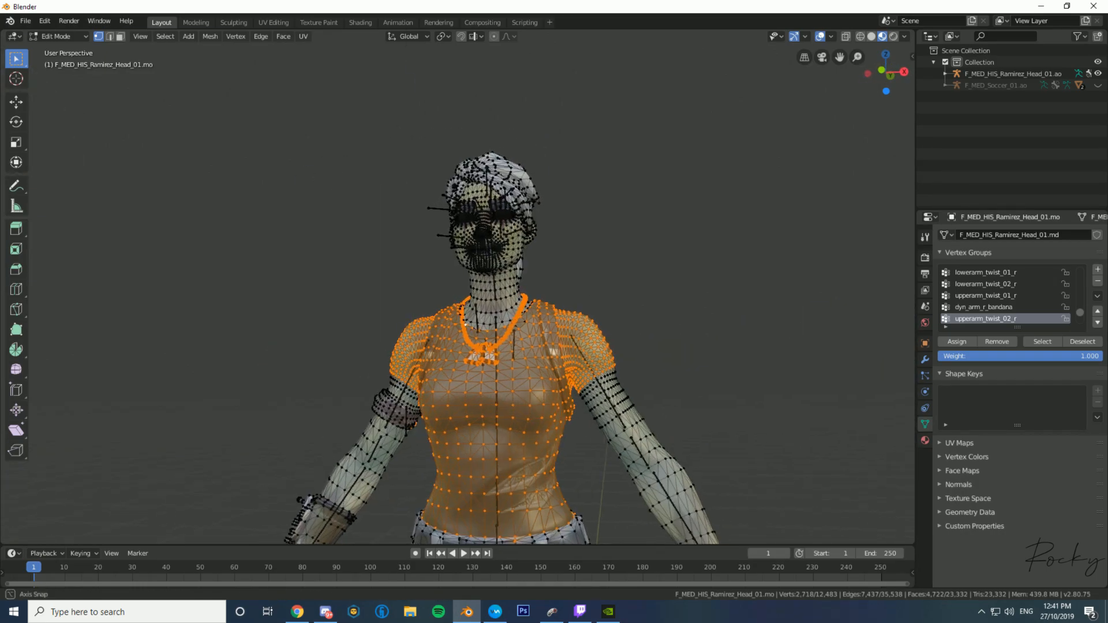
middle_drag(485, 346, 467, 347)
right_click(407, 394)
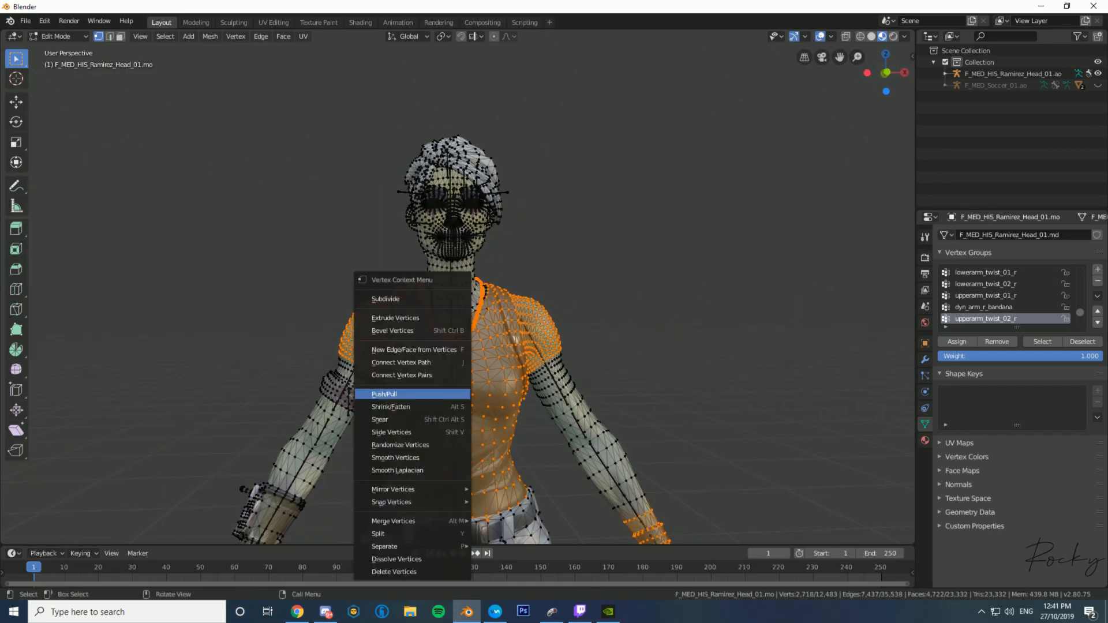
click(384, 393)
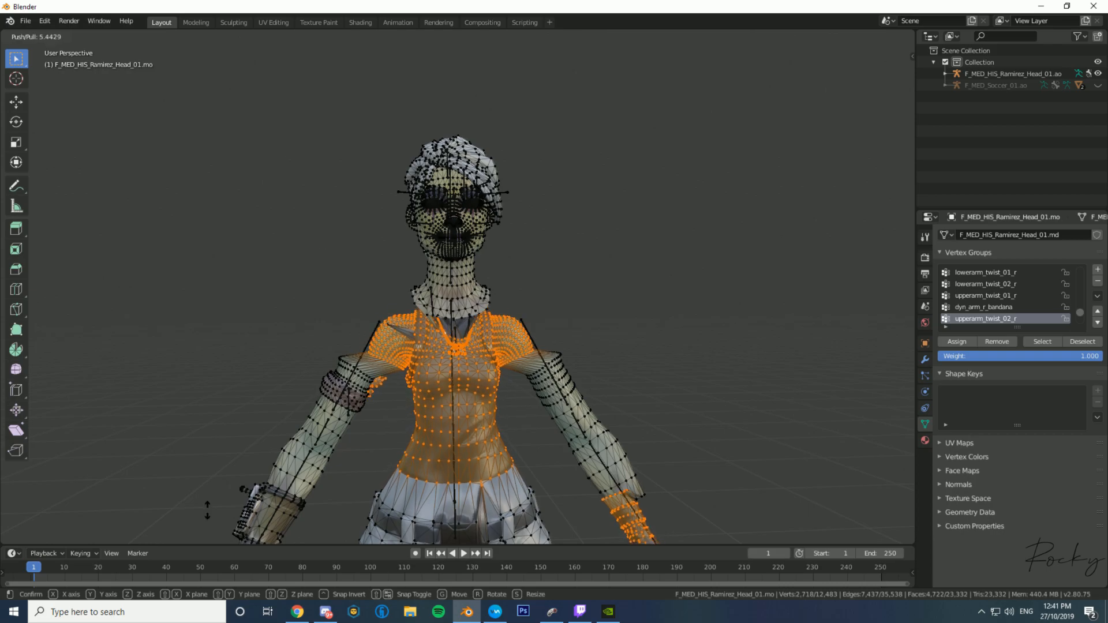
click(87, 441)
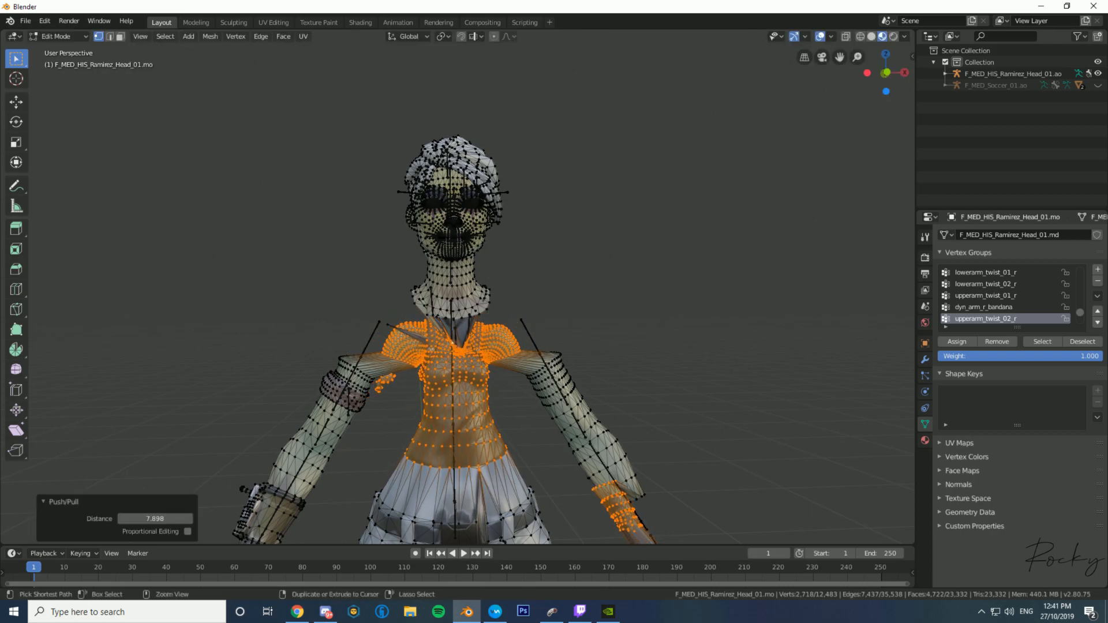
key(ctrl+z)
Box-select the right hand's vertices into the selection from an angled view.
middle_drag(486, 321, 546, 322)
shift+drag(612, 452, 749, 539)
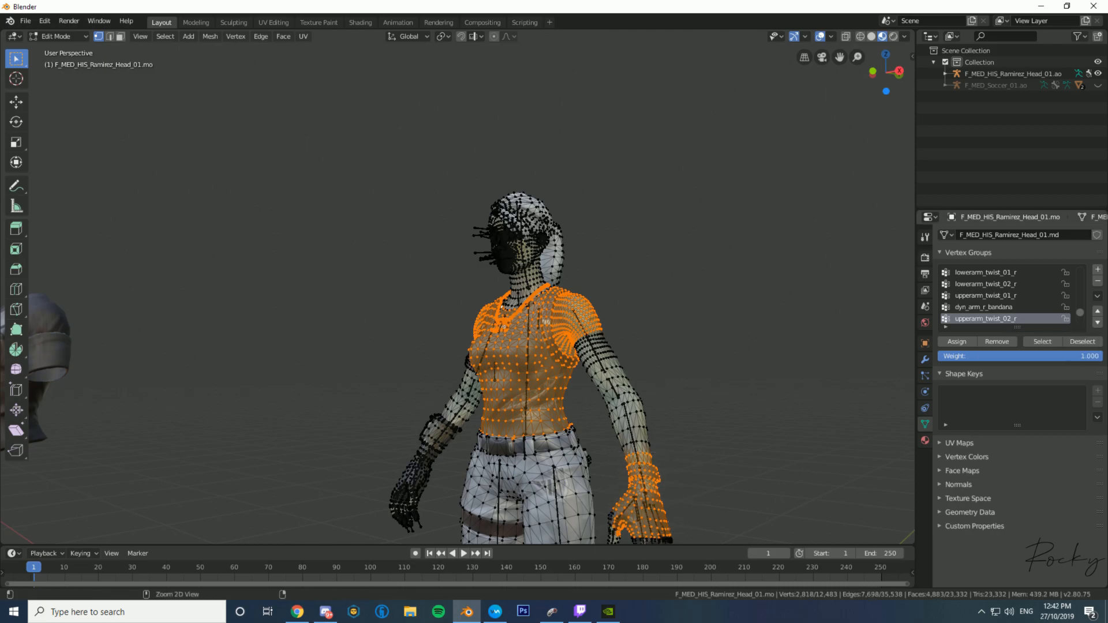
Drop the hand from the selection and deselect the wrist twist vertex group.
key(ctrl+z)
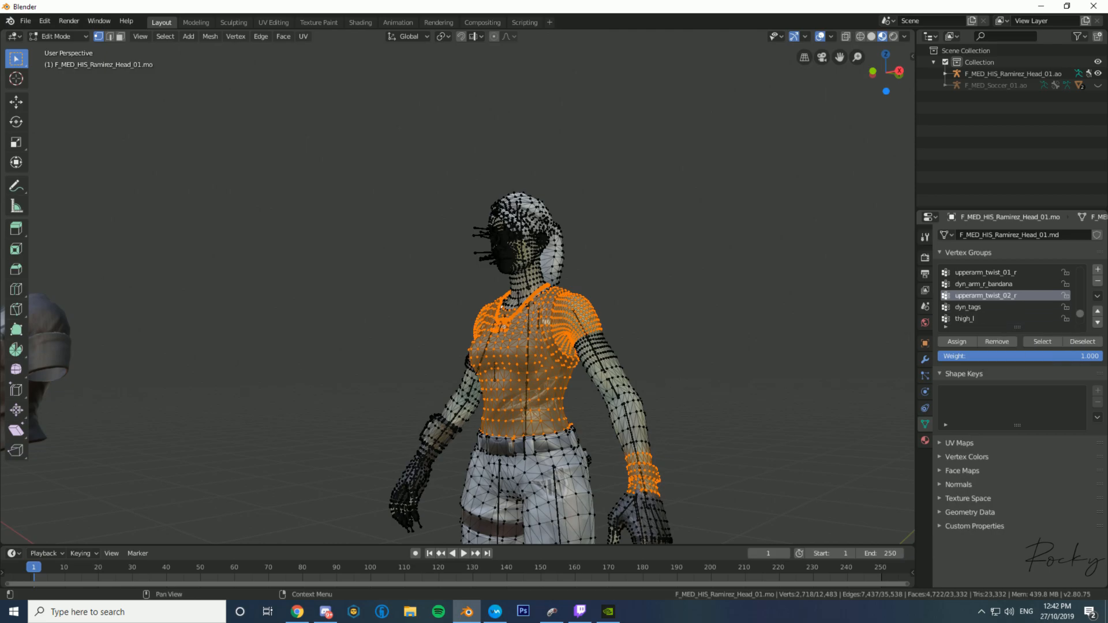
scroll(1004, 299, up, 1)
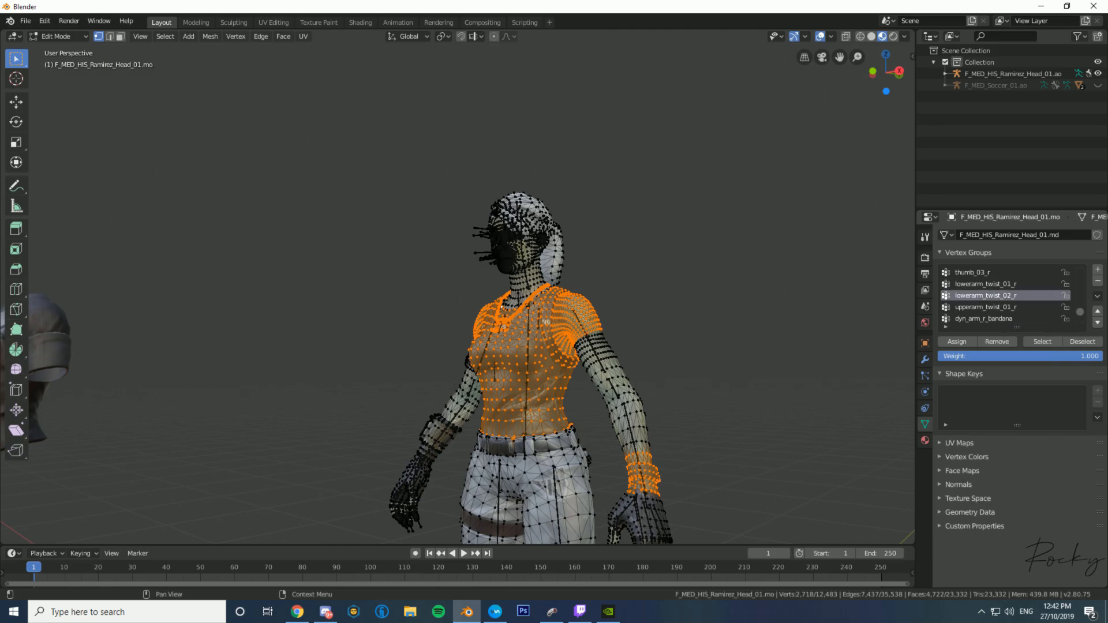
scroll(1004, 296, up, 3)
scroll(1004, 295, up, 3)
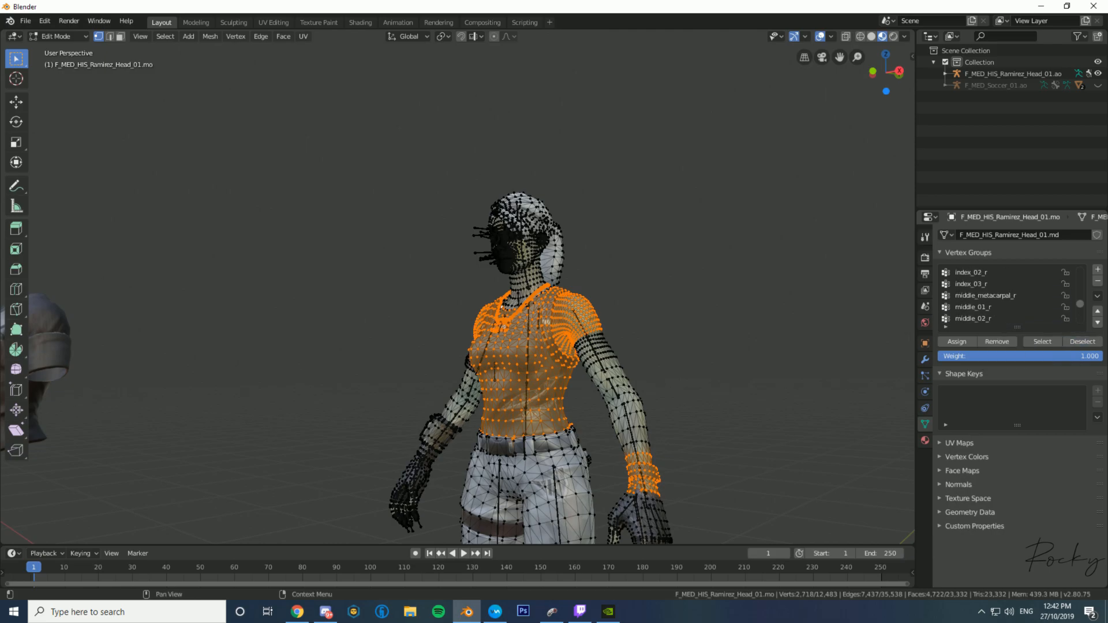
scroll(1004, 295, up, 3)
scroll(1005, 295, up, 3)
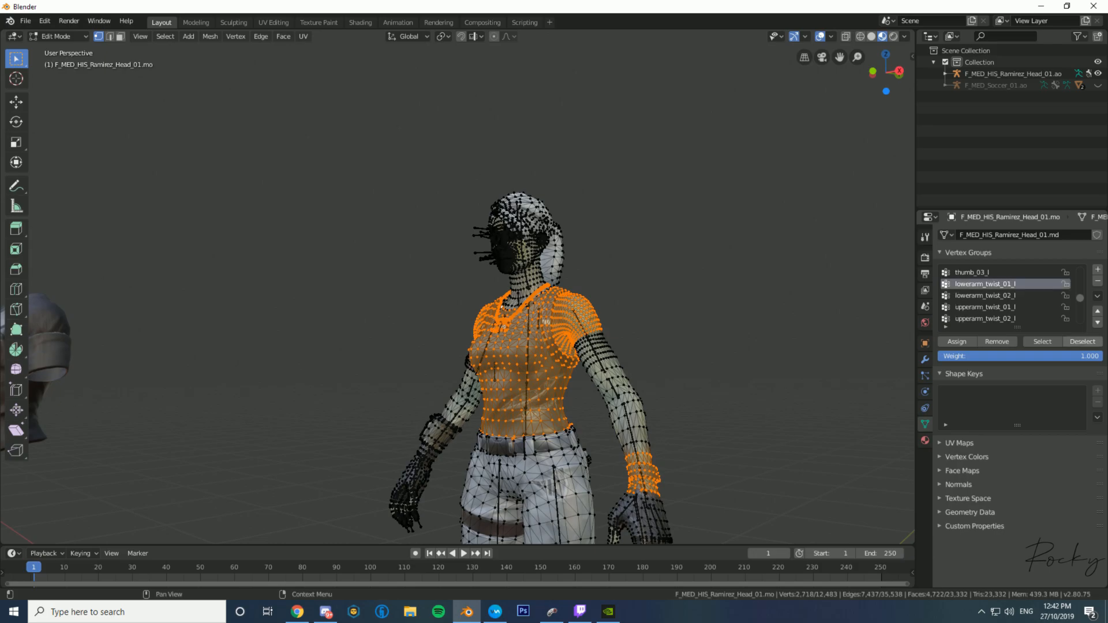
click(1082, 341)
Push/Pull the torso vertices inward to about 17.9, then clear the selection with Alt+A.
middle_drag(363, 382, 416, 382)
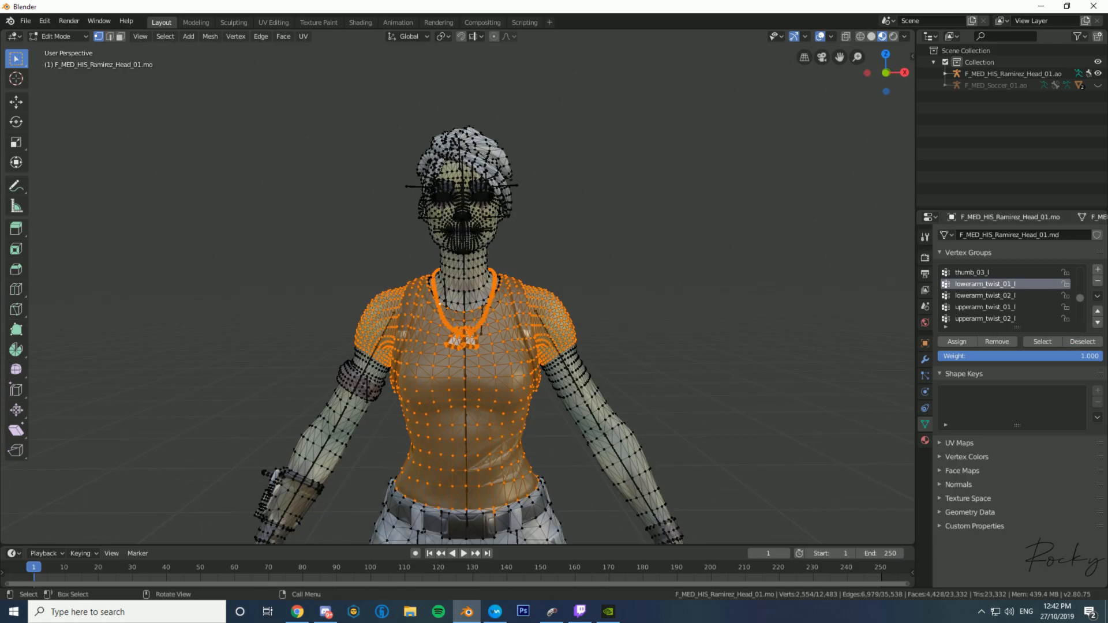
right_click(415, 383)
click(426, 382)
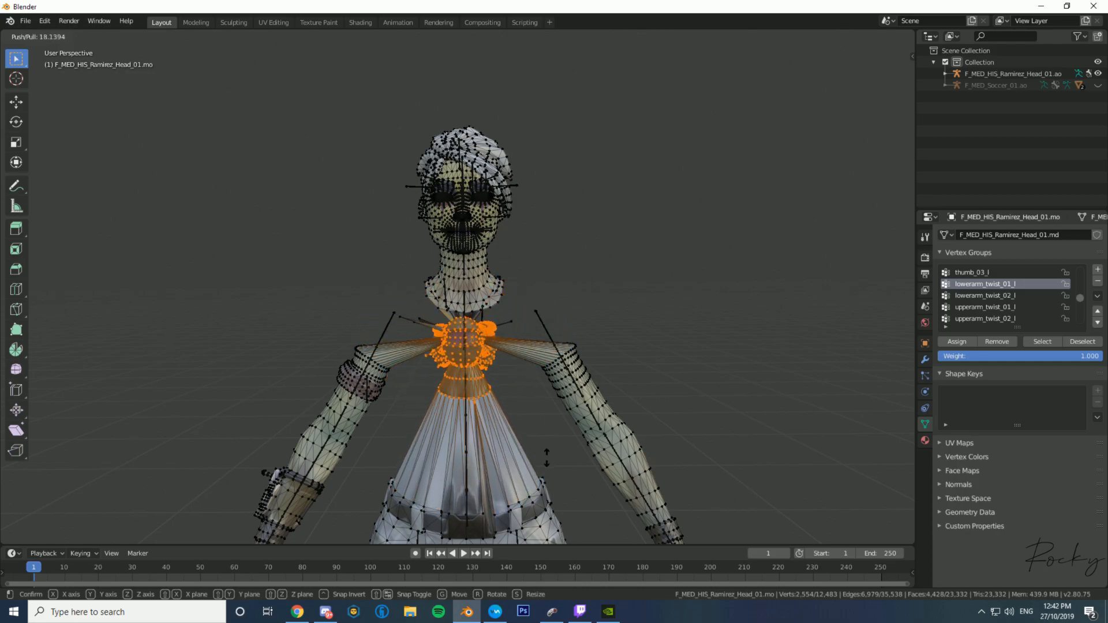
click(678, 117)
scroll(678, 117, down, 2)
key(alt+a)
scroll(459, 373, down, 2)
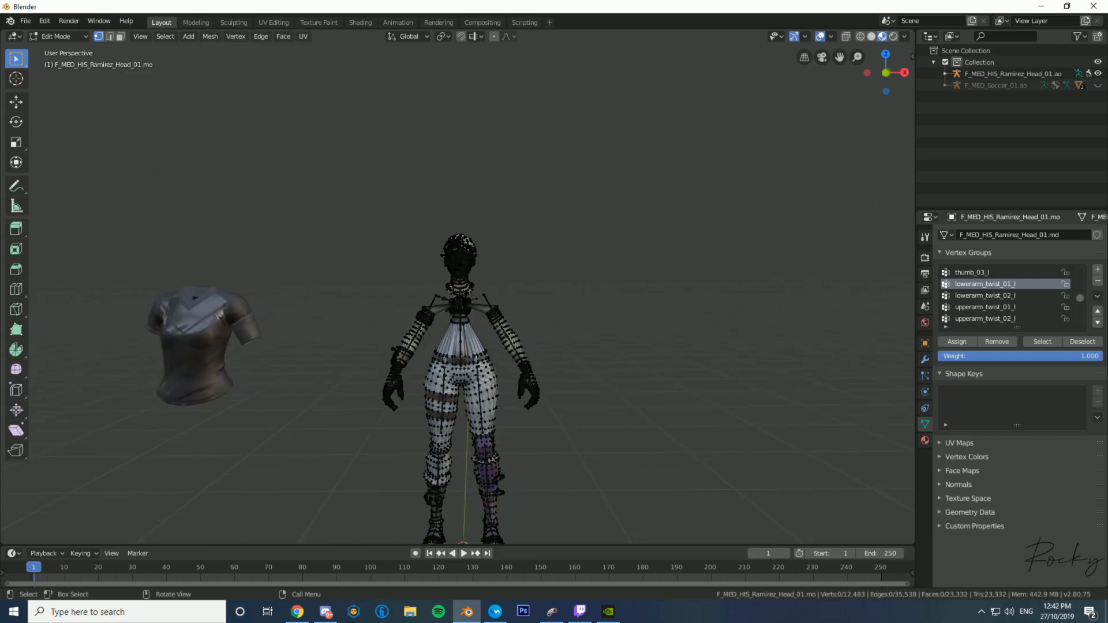
In Object Mode, select the jersey and snap it to the 3D cursor on the body.
click(56, 35)
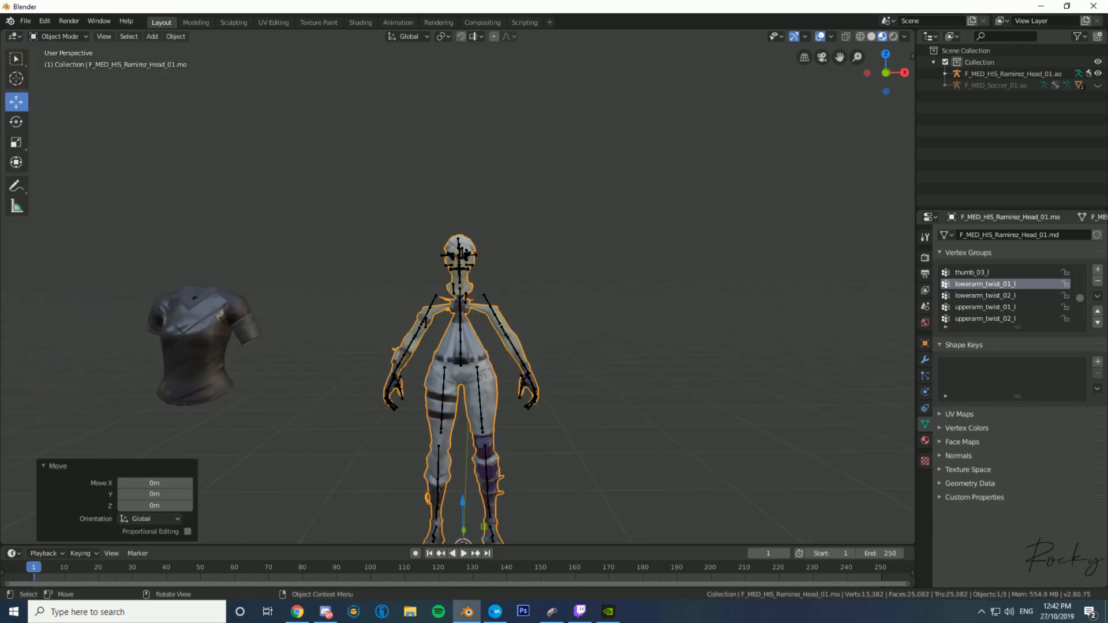
right_click(164, 361)
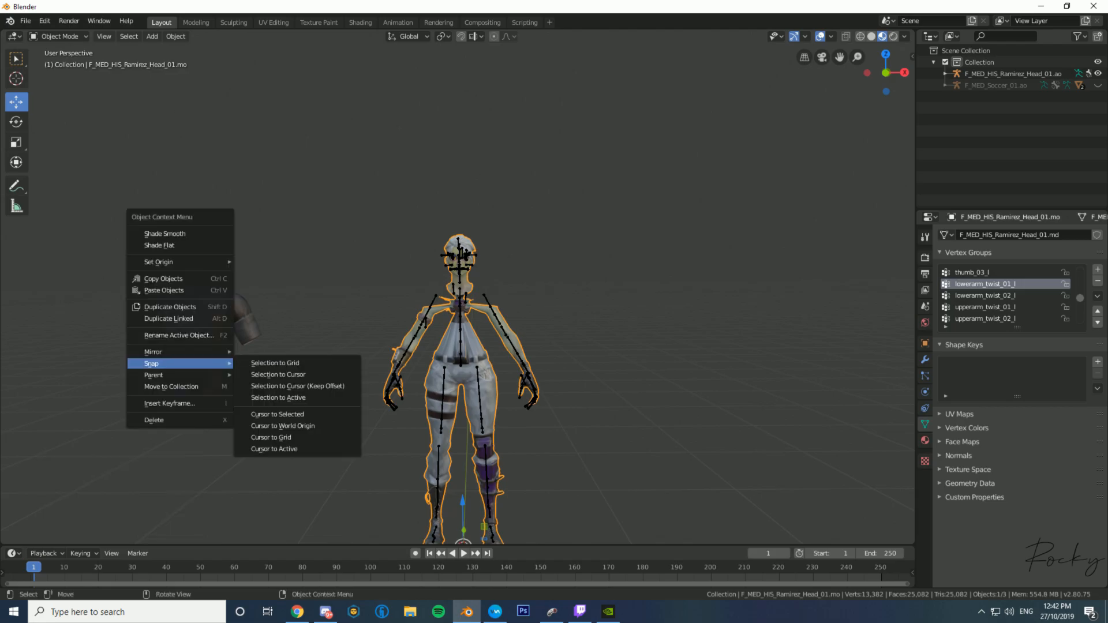
click(199, 347)
right_click(173, 335)
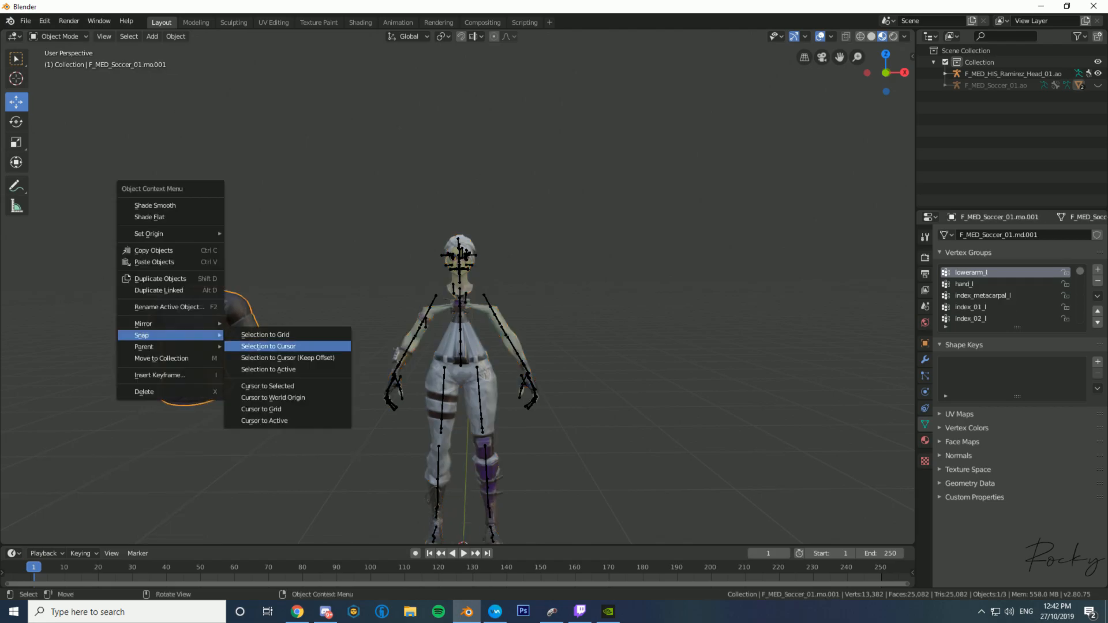
click(268, 347)
scroll(457, 330, up, 2)
scroll(457, 330, up, 2)
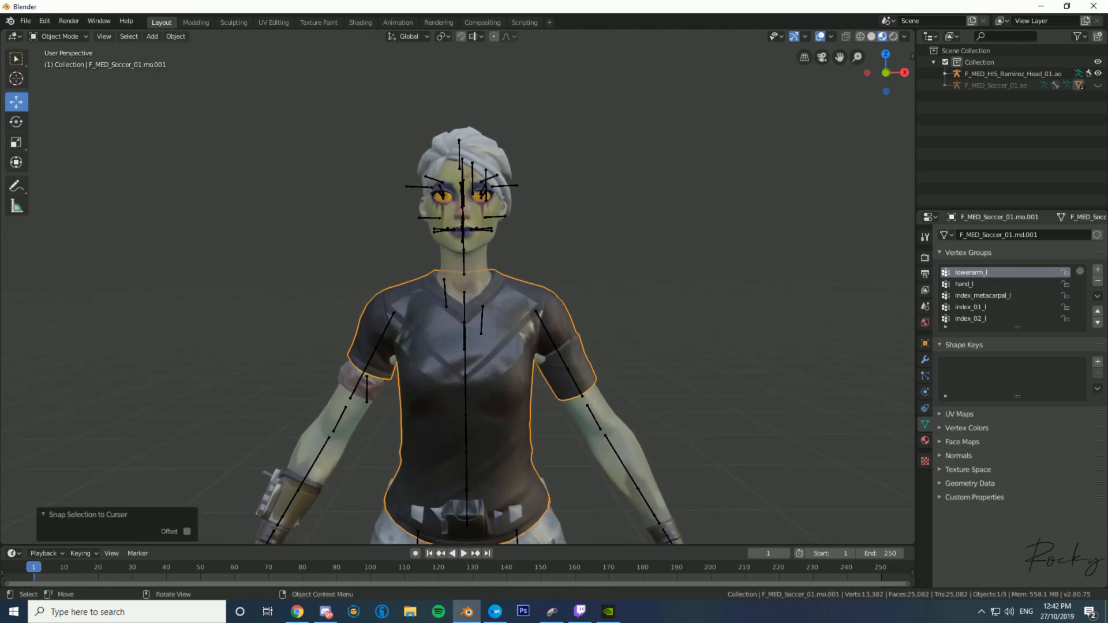
scroll(457, 329, up, 2)
scroll(457, 329, down, 2)
Select the jersey and orbit to check how it sits on the body.
click(468, 364)
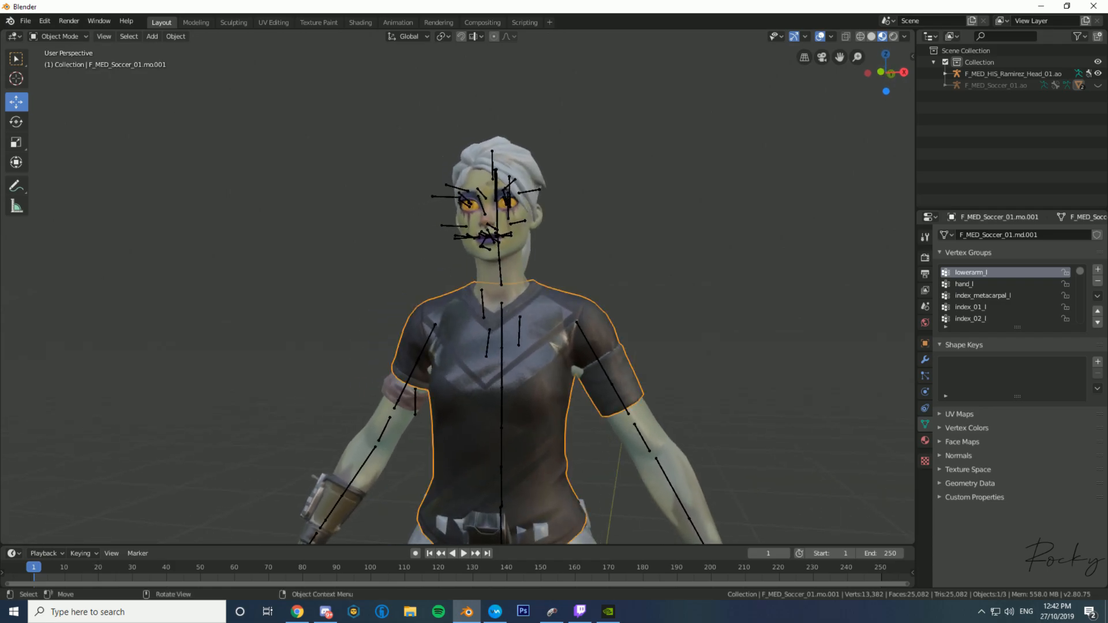
mouse_move(468, 363)
middle_down()
mouse_move(606, 346)
mouse_move(406, 308)
mouse_move(406, 287)
middle_up()
middle_drag(458, 330, 589, 330)
scroll(519, 347, down, 1)
middle_drag(519, 329, 537, 329)
Inspect the jersey mesh, then enter Edit Mode on the body with its vertices selected.
key(Tab)
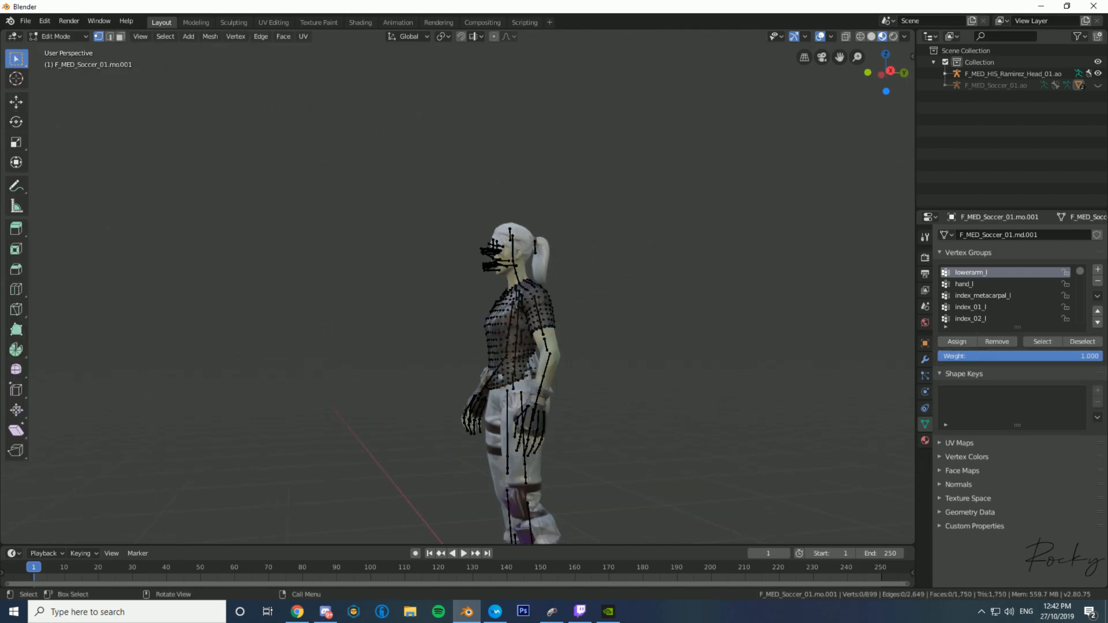
middle_drag(459, 294, 554, 295)
scroll(458, 294, up, 3)
scroll(555, 294, down, 4)
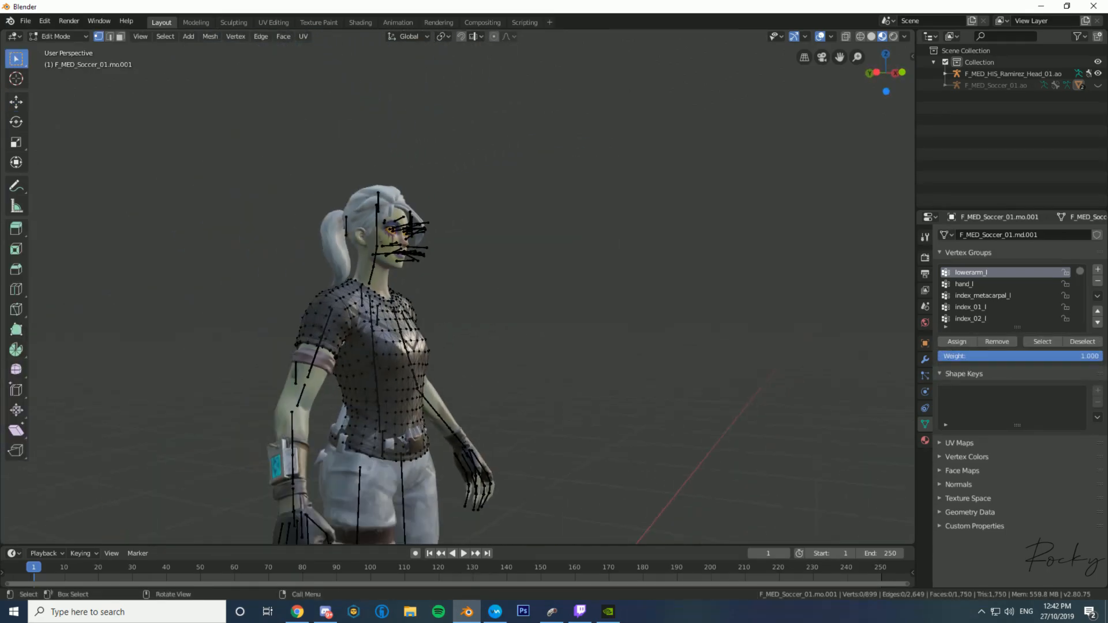
scroll(554, 295, up, 3)
key(Tab)
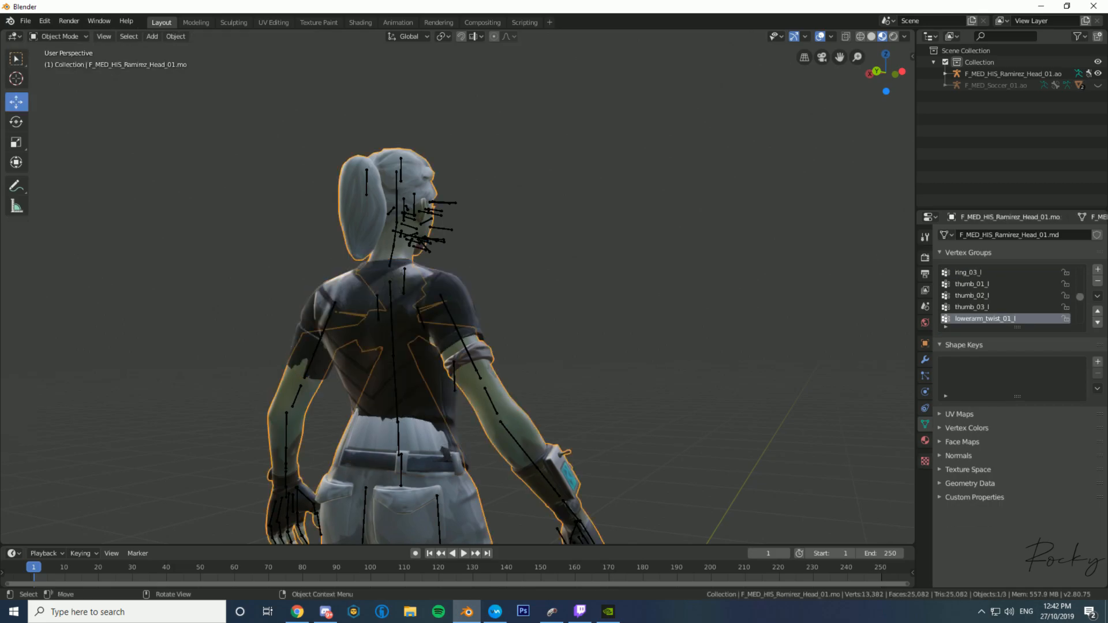
mouse_move(458, 294)
middle_down()
mouse_move(537, 295)
mouse_move(459, 294)
mouse_move(502, 295)
middle_up()
key(Tab)
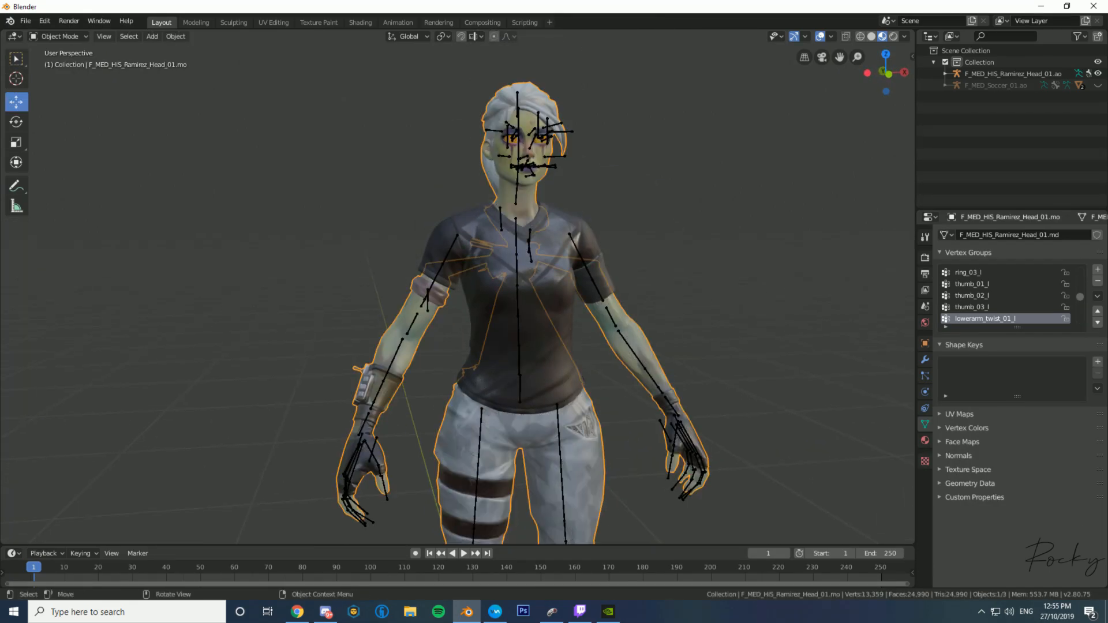
key(Tab)
click(59, 35)
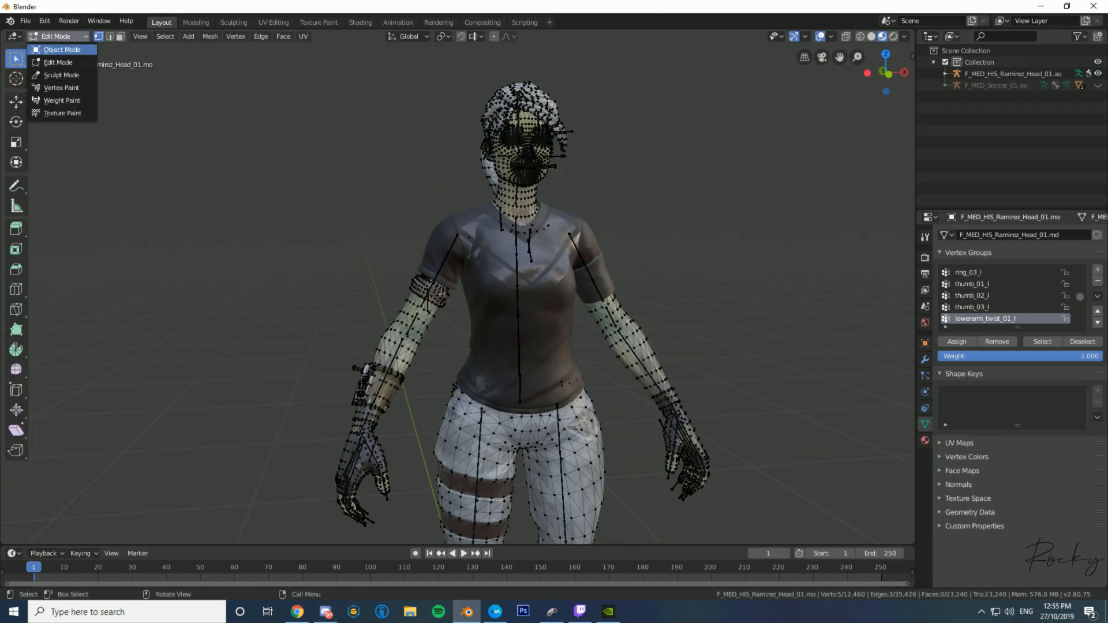
mouse_move(520, 303)
middle_down()
mouse_move(866, 303)
mouse_move(562, 303)
mouse_move(649, 303)
middle_up()
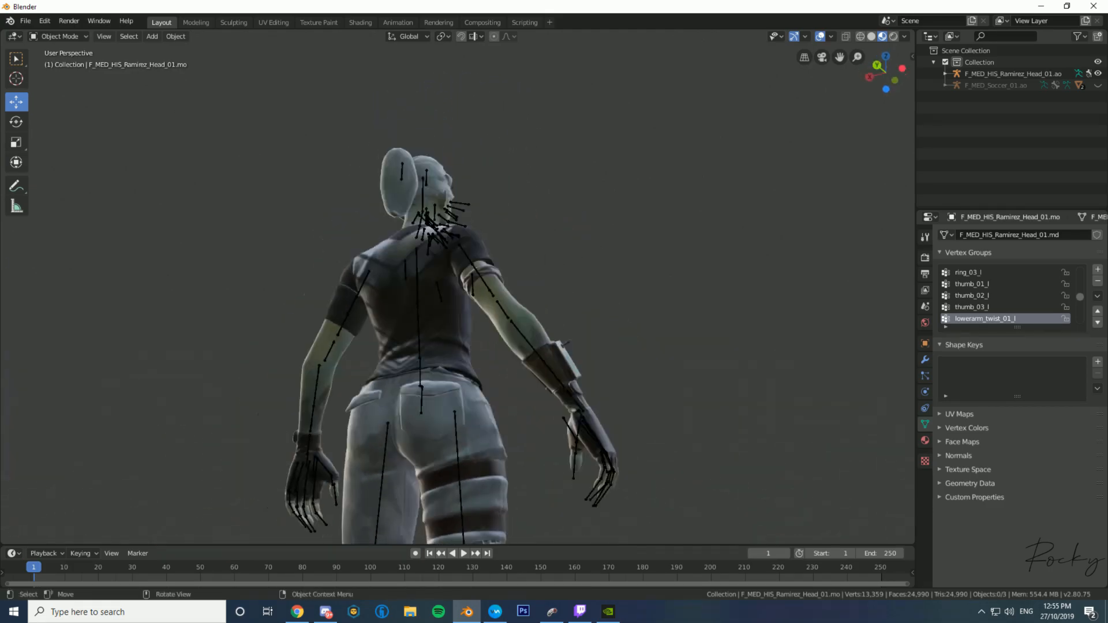
click(59, 36)
click(58, 63)
scroll(459, 286, up, 3)
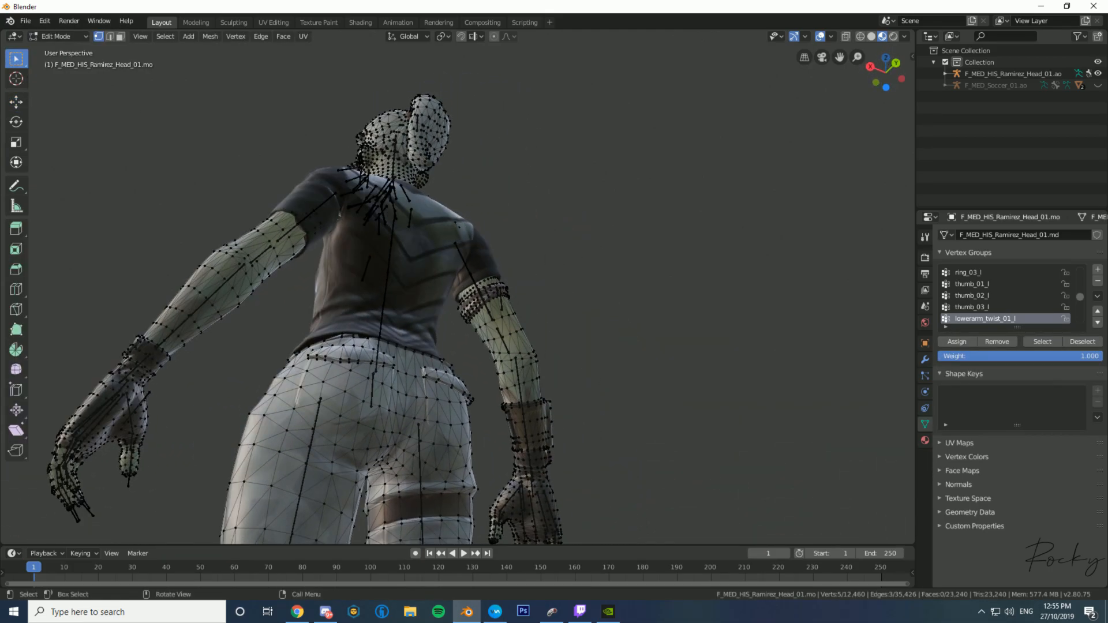
scroll(459, 286, up, 5)
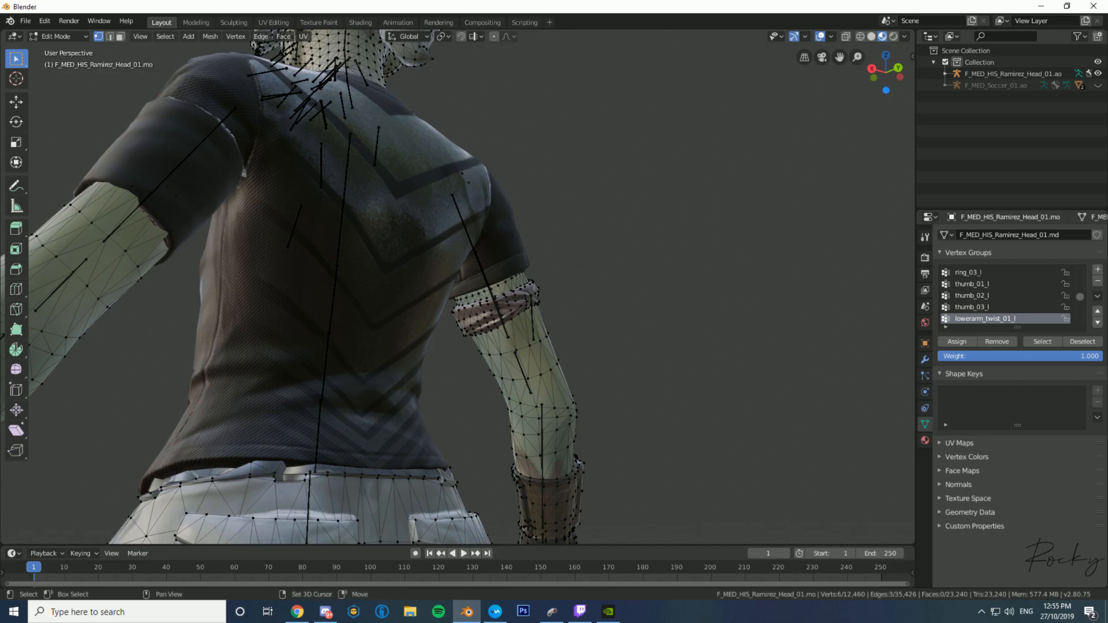
Shrink the body surface inward along normals, return to Object Mode and select the jersey.
right_click(99, 213)
click(99, 214)
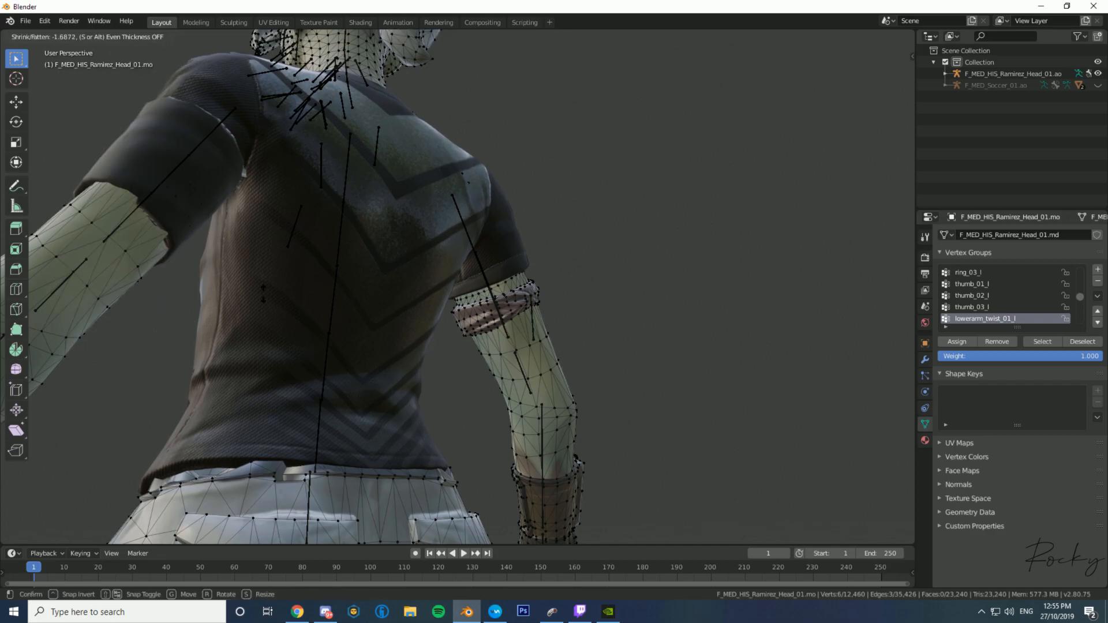
click(201, 490)
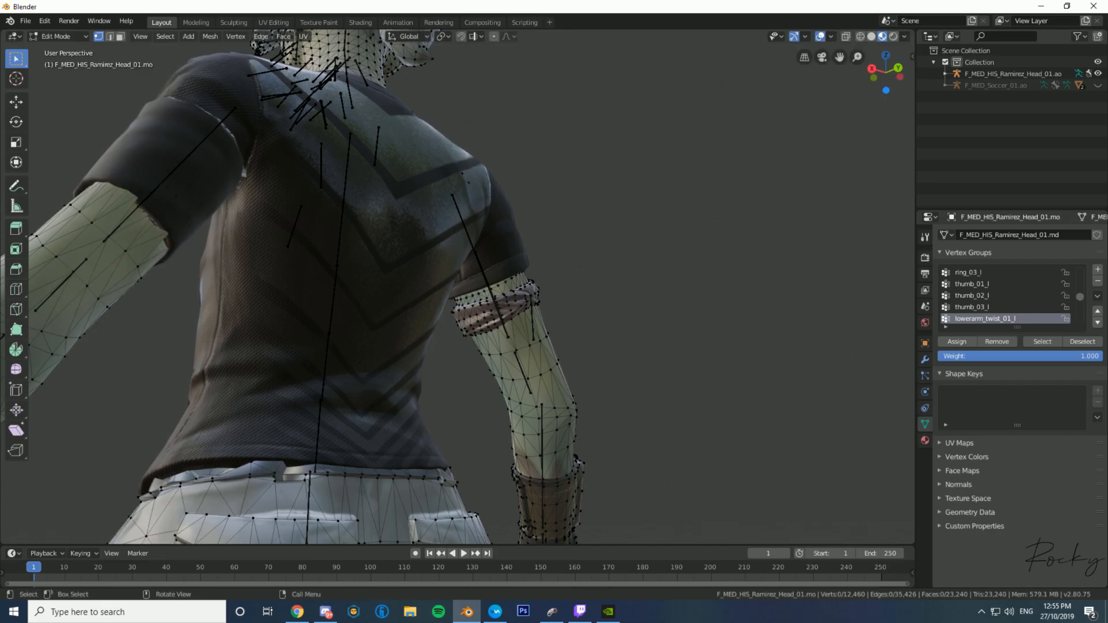
middle_drag(201, 490, 485, 346)
click(58, 36)
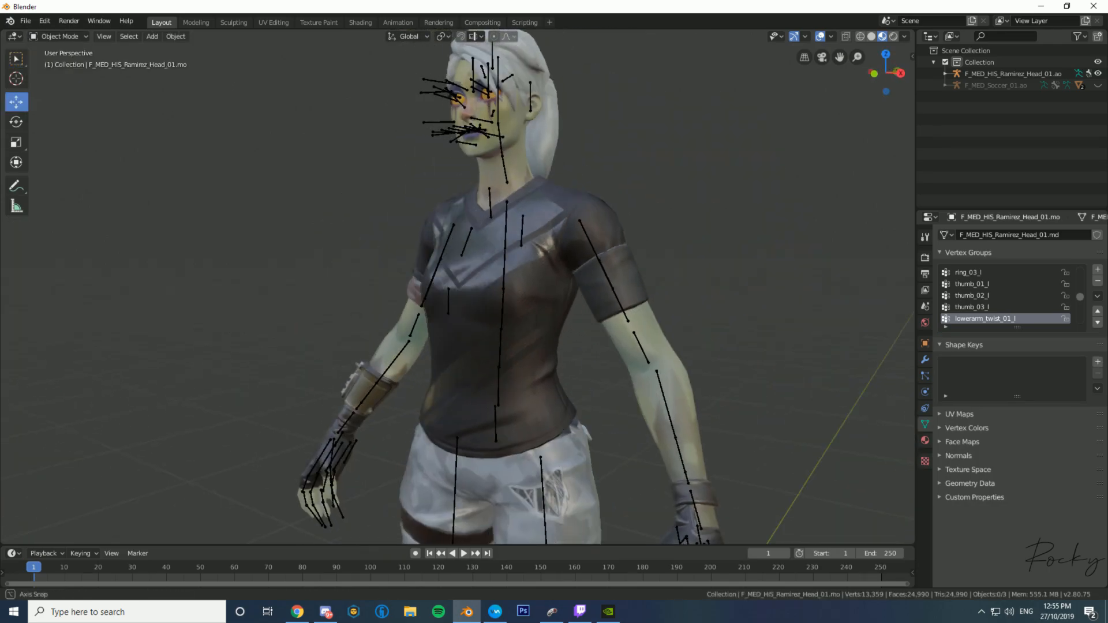
middle_drag(433, 303, 486, 303)
key(a)
click(520, 364)
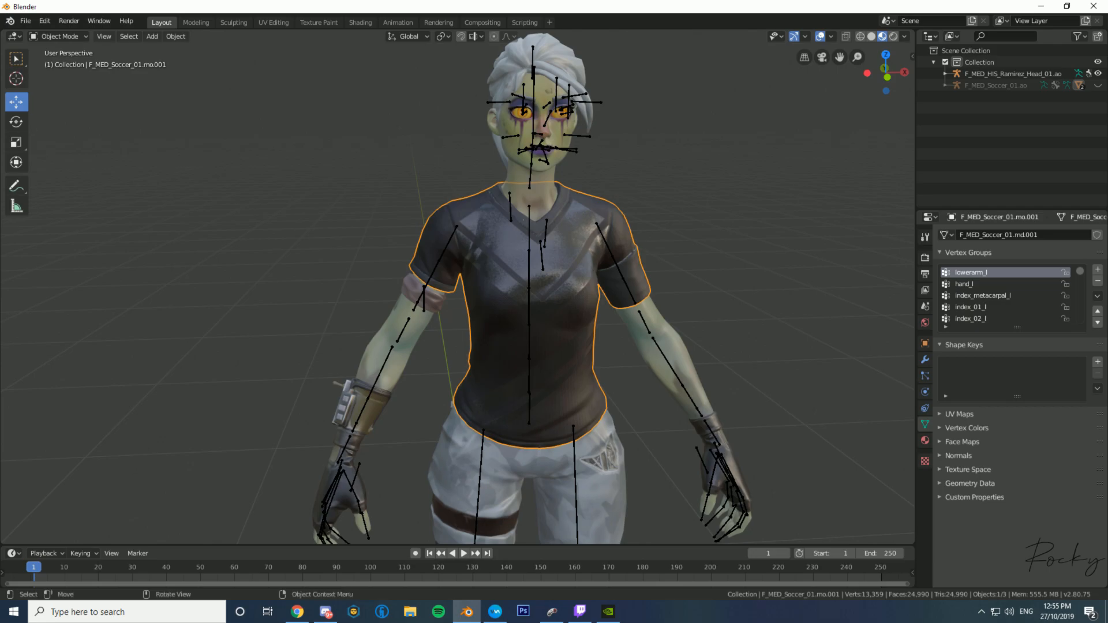
scroll(537, 330, down, 2)
Join the jersey into the body mesh with Ctrl+J and deselect everything.
shift+click(372, 320)
scroll(537, 329, down, 2)
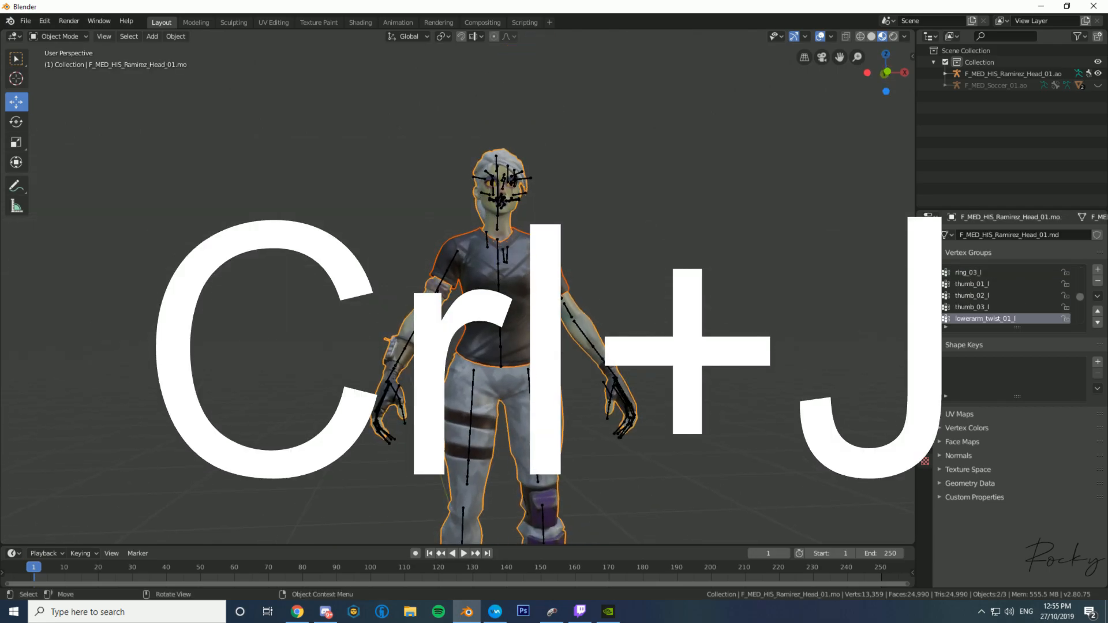
scroll(511, 330, up, 2)
scroll(511, 329, up, 1)
scroll(511, 330, up, 1)
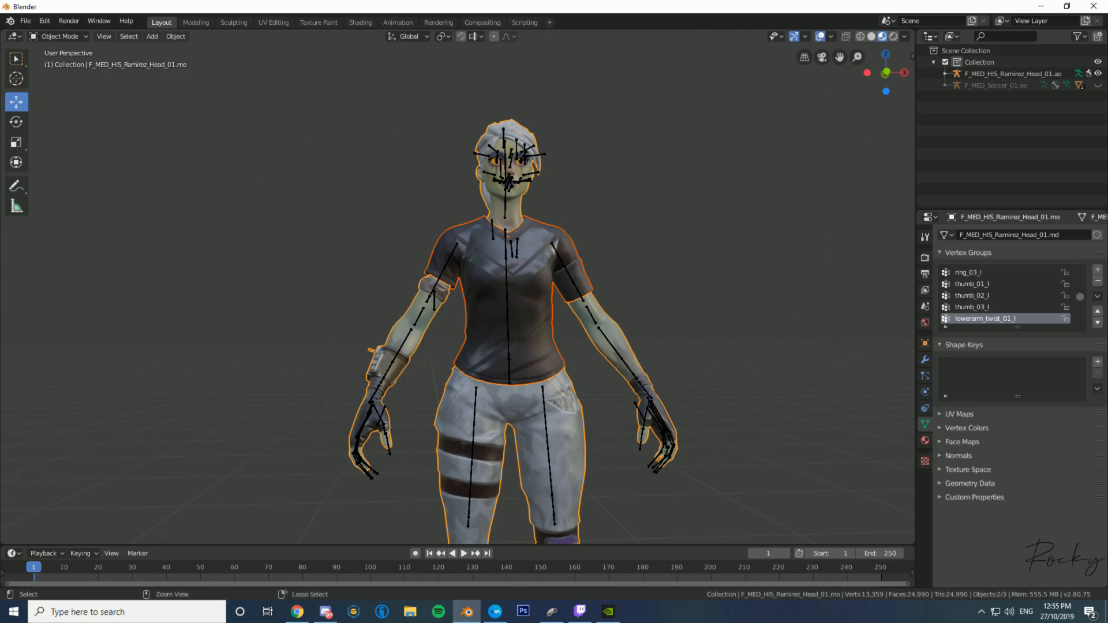
key(ctrl+j)
key(alt+a)
mouse_move(519, 329)
middle_down()
mouse_move(605, 330)
mouse_move(502, 321)
mouse_move(555, 329)
mouse_move(519, 329)
middle_up()
Select the joined character mesh and switch it into Edit Mode.
click(511, 347)
click(59, 36)
click(52, 63)
scroll(511, 330, up, 2)
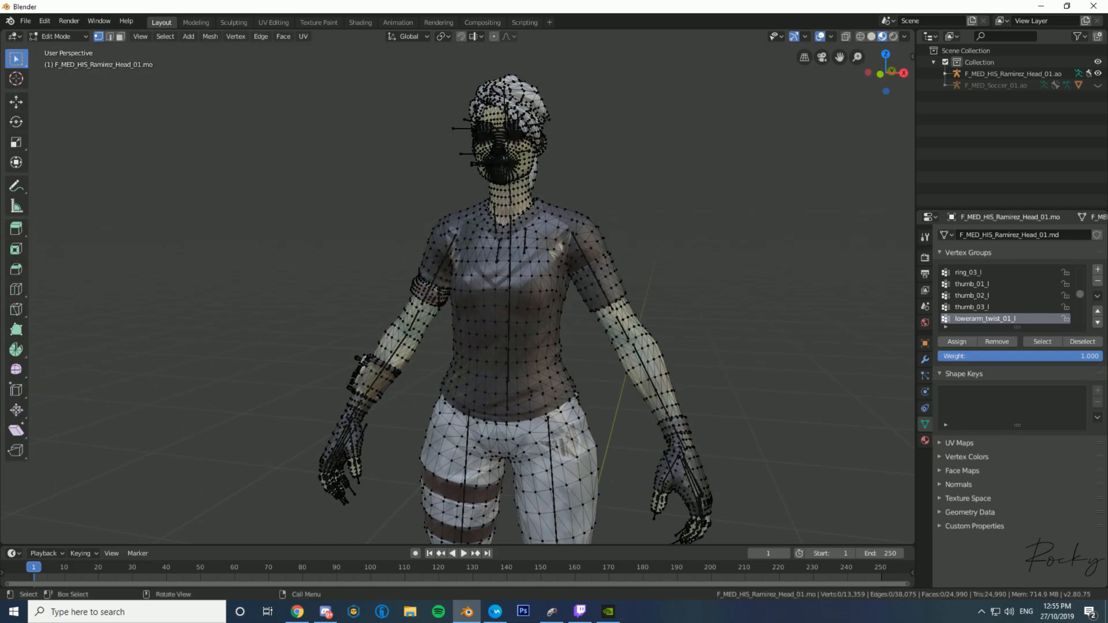
Select all vertices and run Mesh > Clean Up > Delete Loose.
key(a)
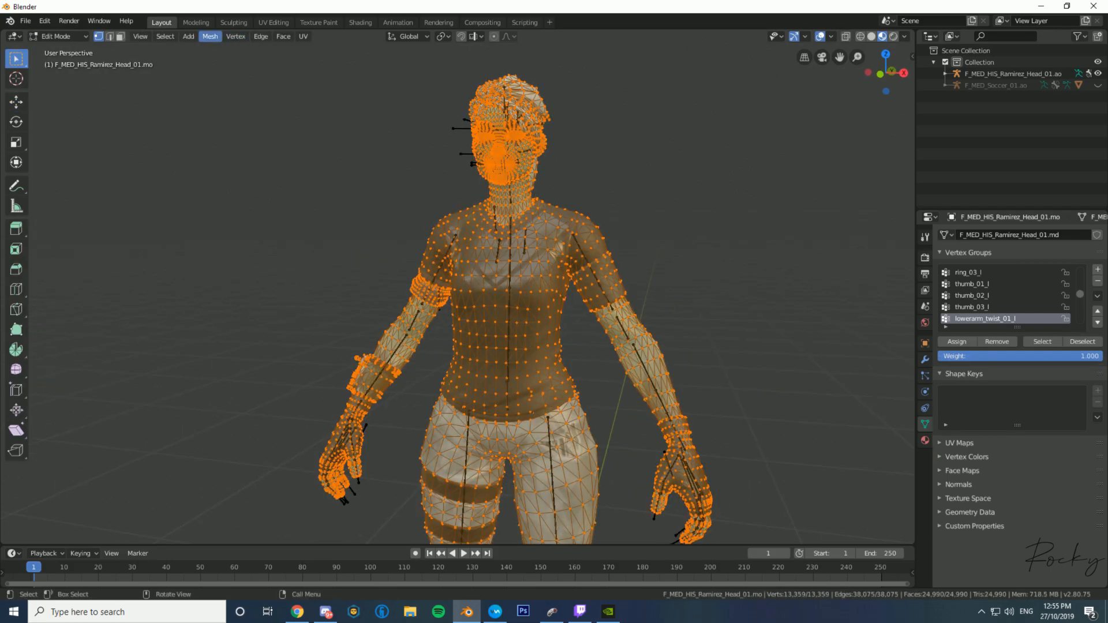
click(210, 35)
mouse_move(233, 267)
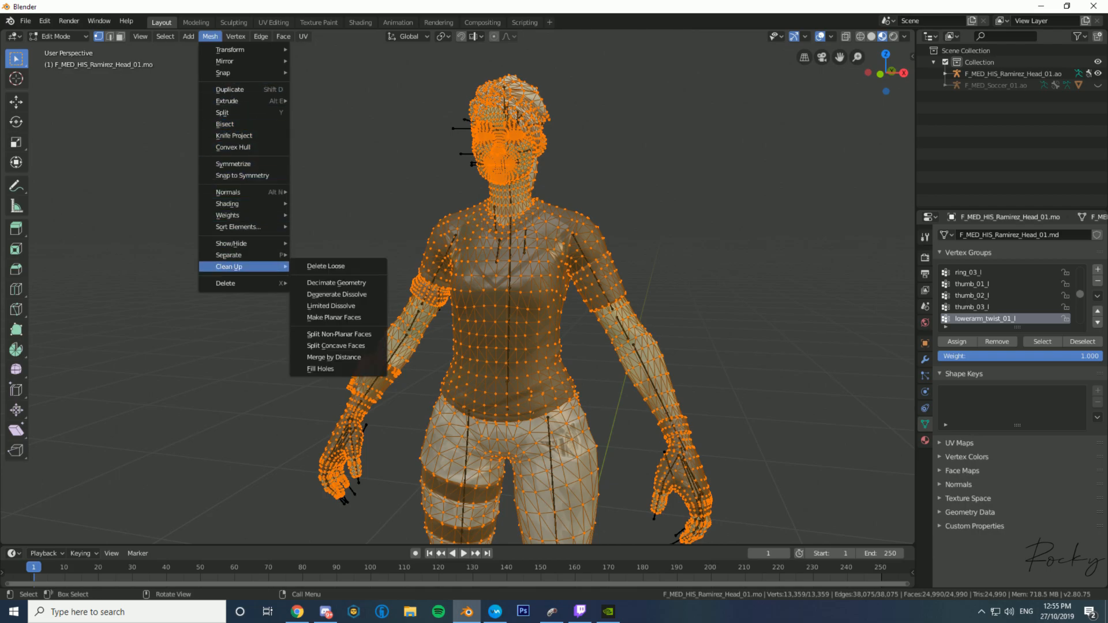
click(326, 265)
scroll(472, 339, down, 4)
scroll(473, 338, down, 2)
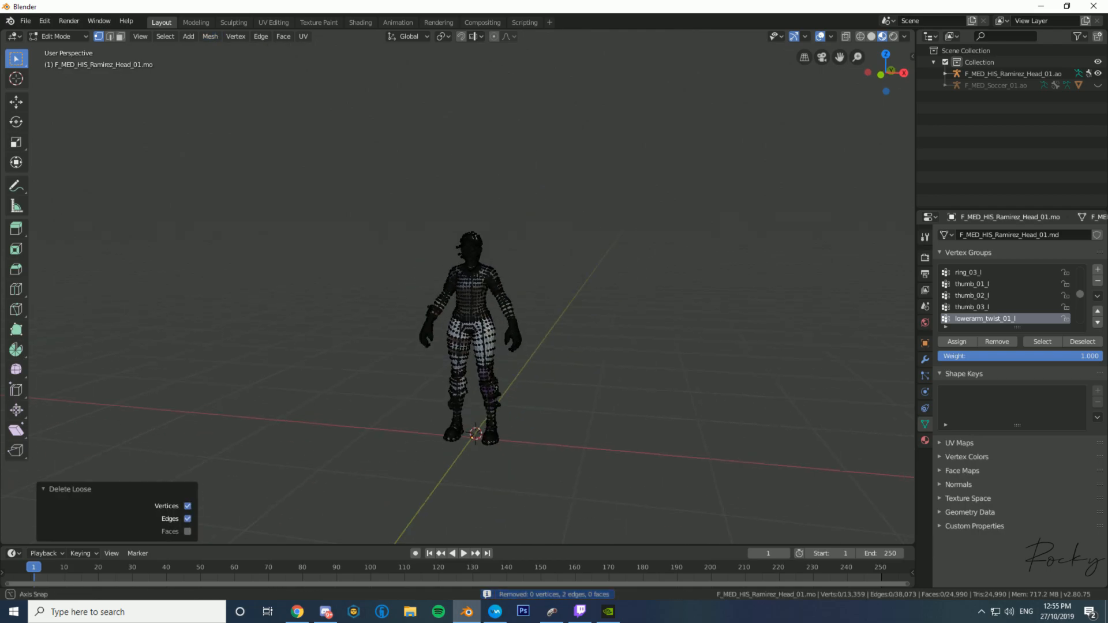
Orbit to check the cleaned mesh and head back toward Object Mode.
middle_drag(472, 337, 537, 329)
scroll(472, 339, up, 2)
scroll(472, 338, up, 2)
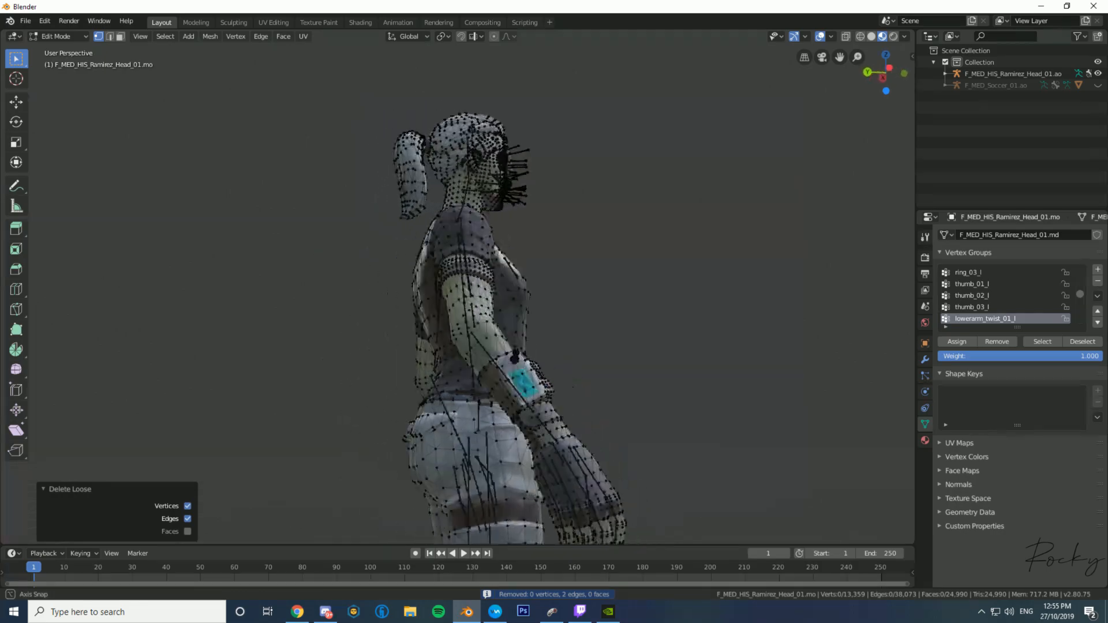
middle_drag(558, 282, 494, 288)
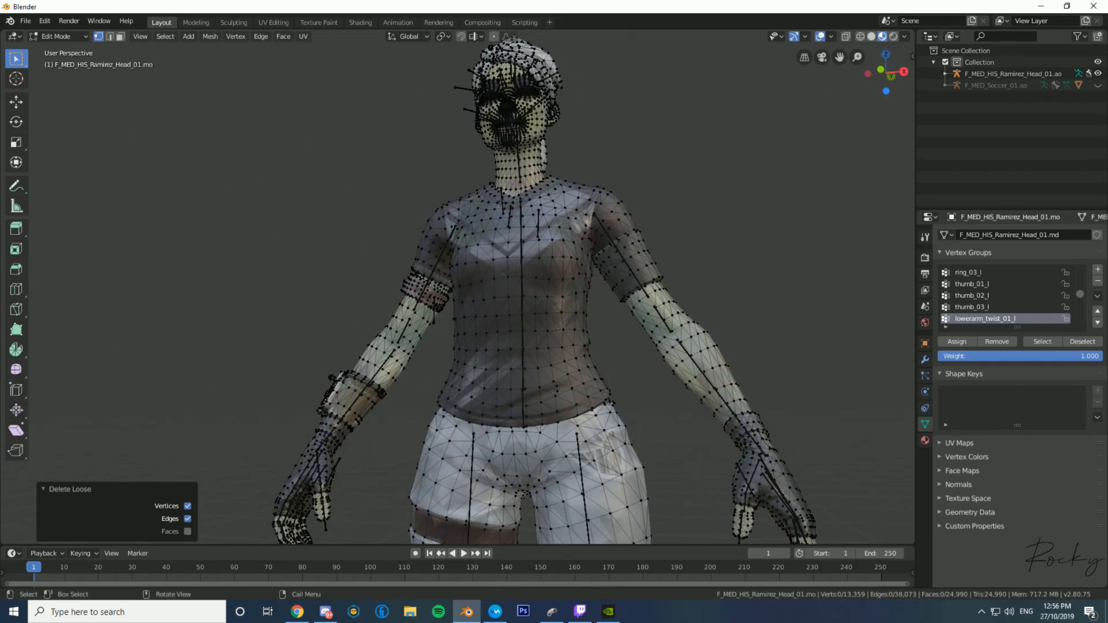
click(59, 35)
In Pose Mode, rotate the spine bone to bend the torso and ease it back, then return to Object Mode.
click(1008, 73)
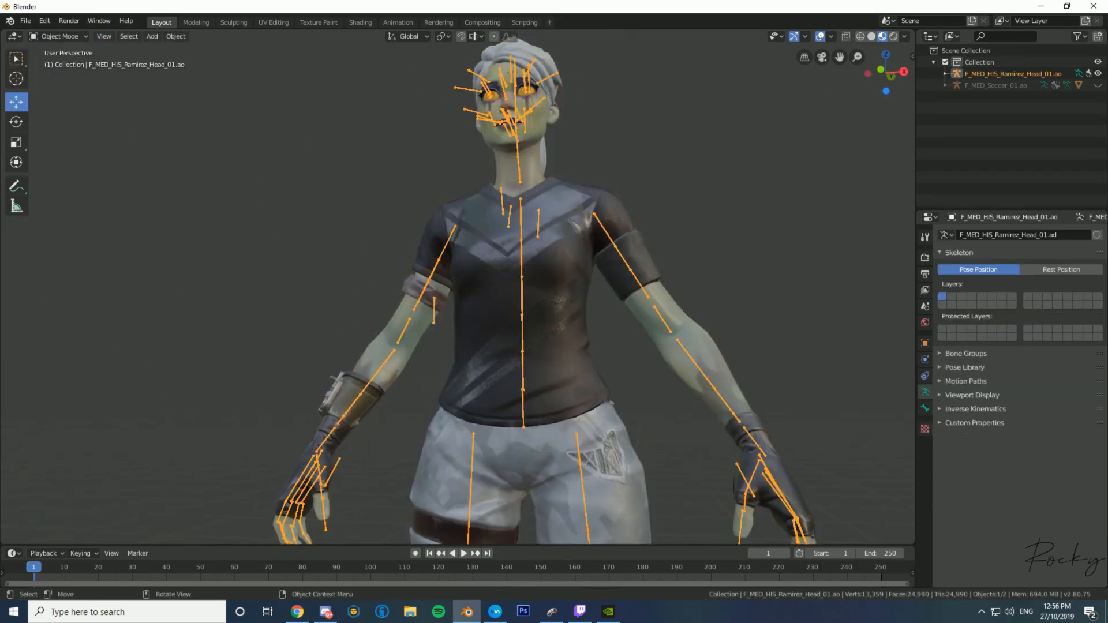
click(58, 36)
click(53, 73)
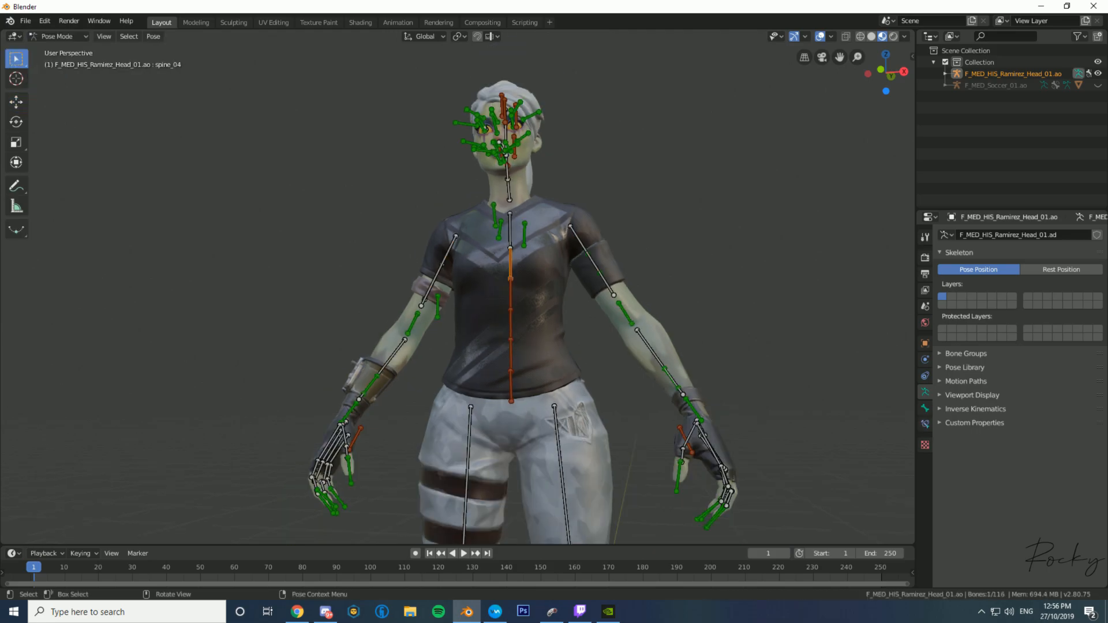
click(16, 122)
drag(510, 290, 583, 261)
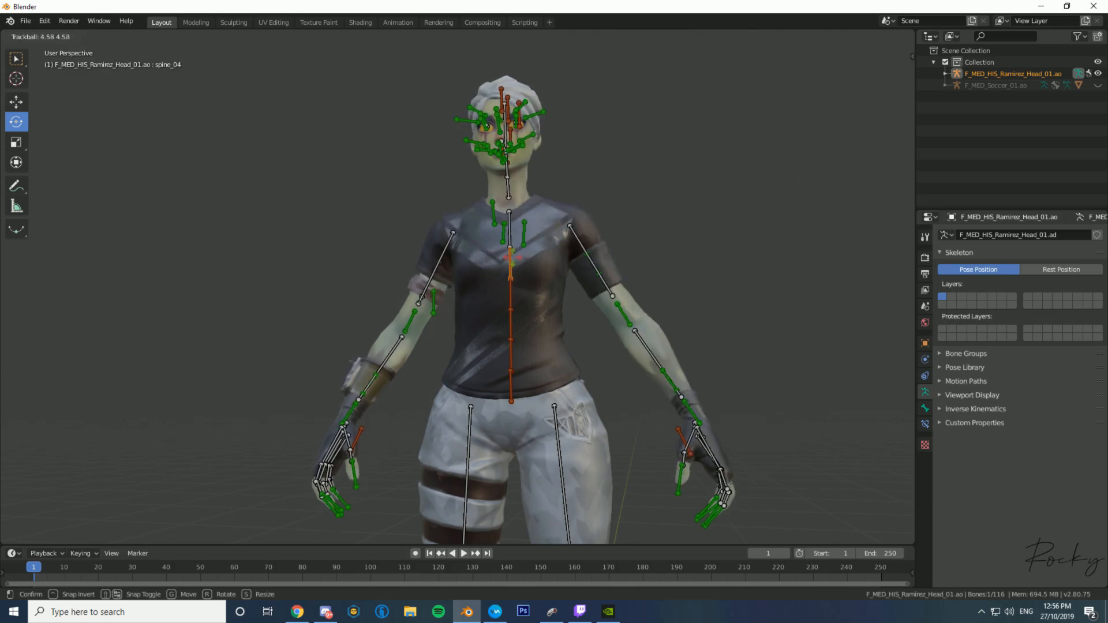
drag(582, 260, 513, 279)
click(59, 35)
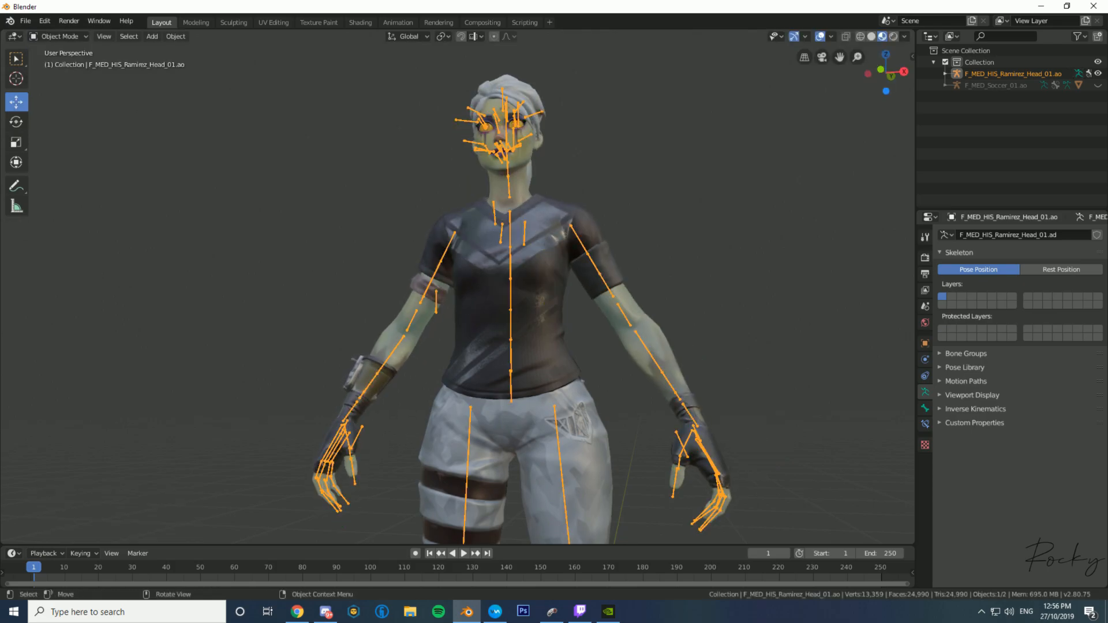
Orbit to inspect the deformation, select the body mesh and reopen the mode list.
middle_drag(459, 311, 606, 312)
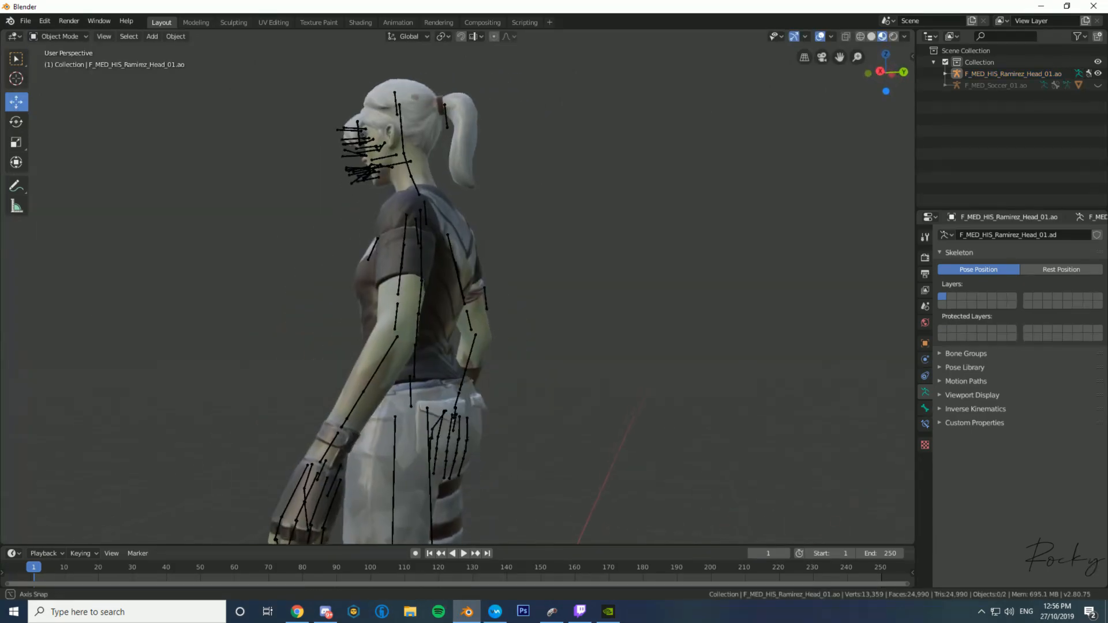
mouse_move(607, 311)
middle_down()
mouse_move(441, 268)
mouse_move(606, 285)
middle_up()
scroll(441, 268, up, 3)
scroll(458, 285, down, 3)
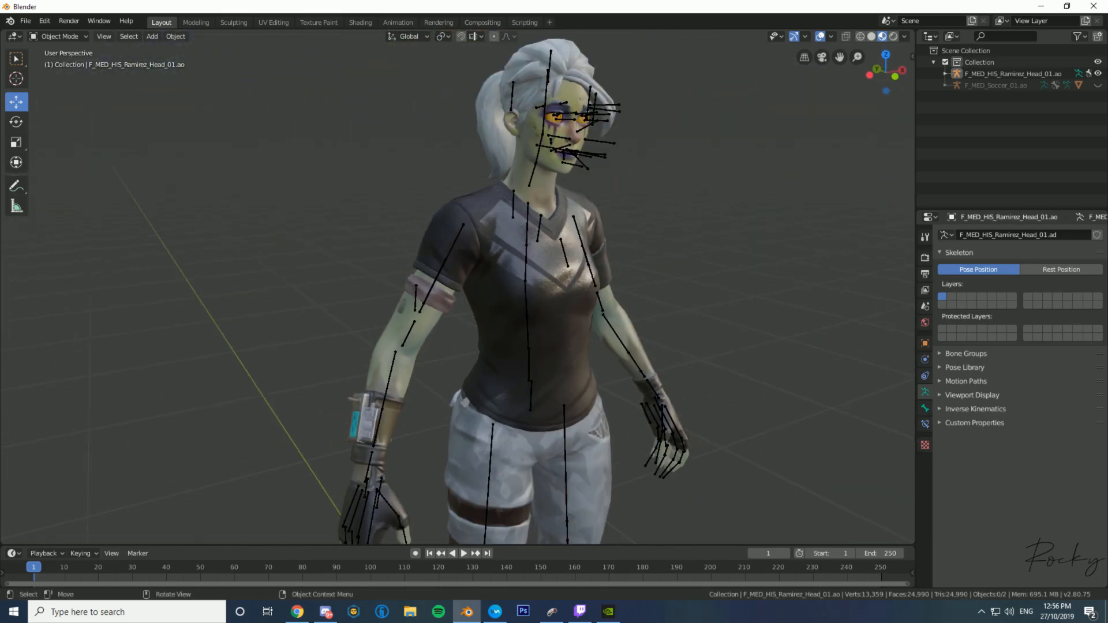
click(520, 303)
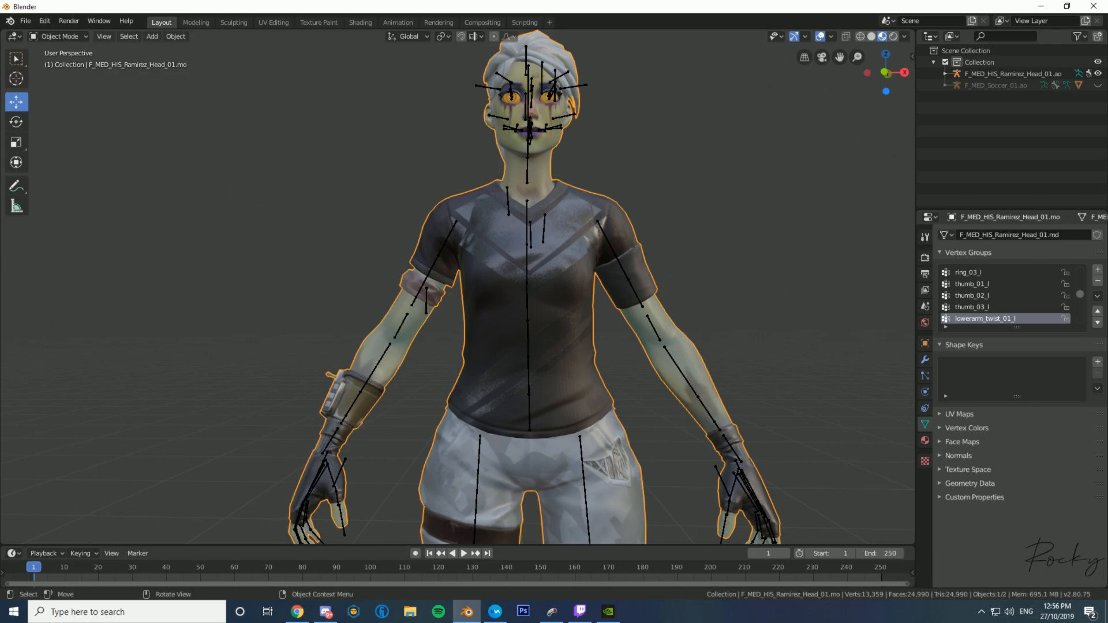
middle_drag(520, 303, 459, 294)
click(59, 36)
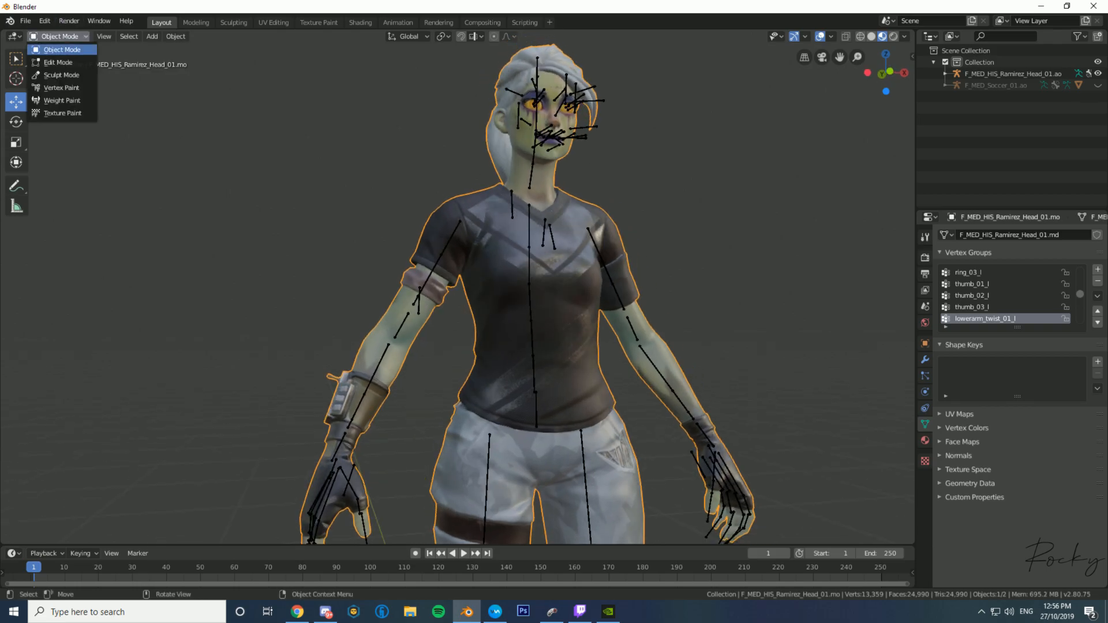
key(Escape)
click(59, 36)
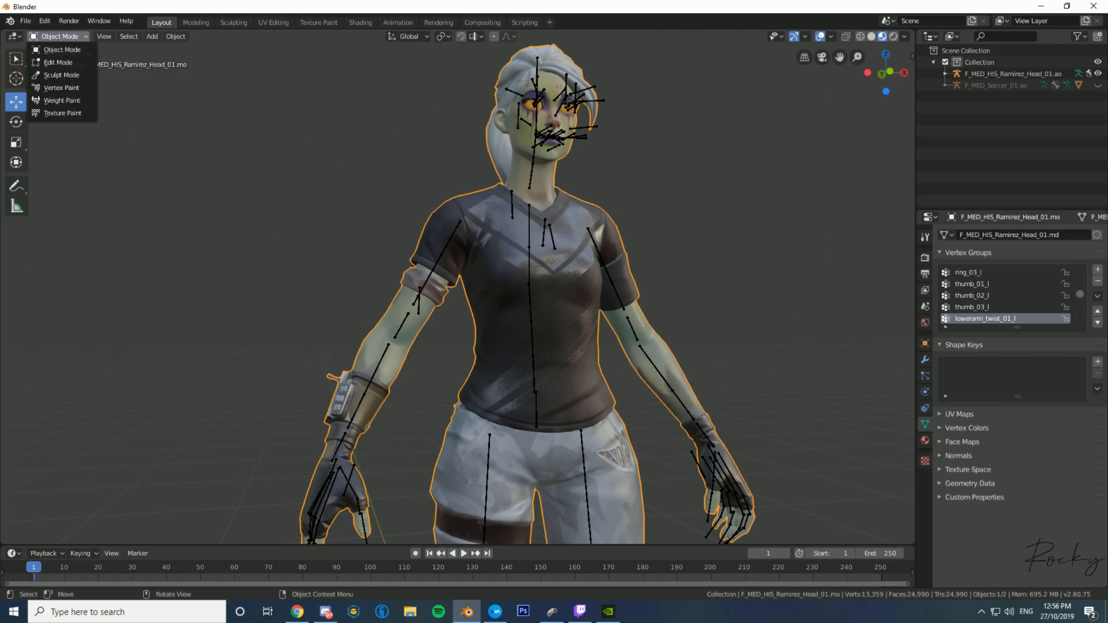